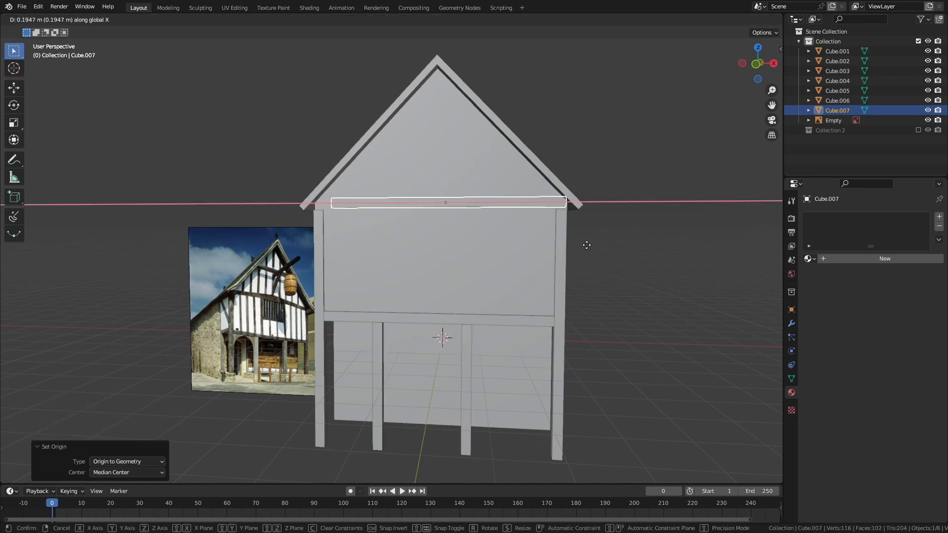
# Centre the upper crossbeam under the gable, shifting it about 0.19 m along X and lowering it about 0.04 m.
pyautogui.click(586, 222)
pyautogui.scroll(-6, 588, 216)
pyautogui.moveTo(454, 267); pyautogui.dragTo(479, 236, button='middle')
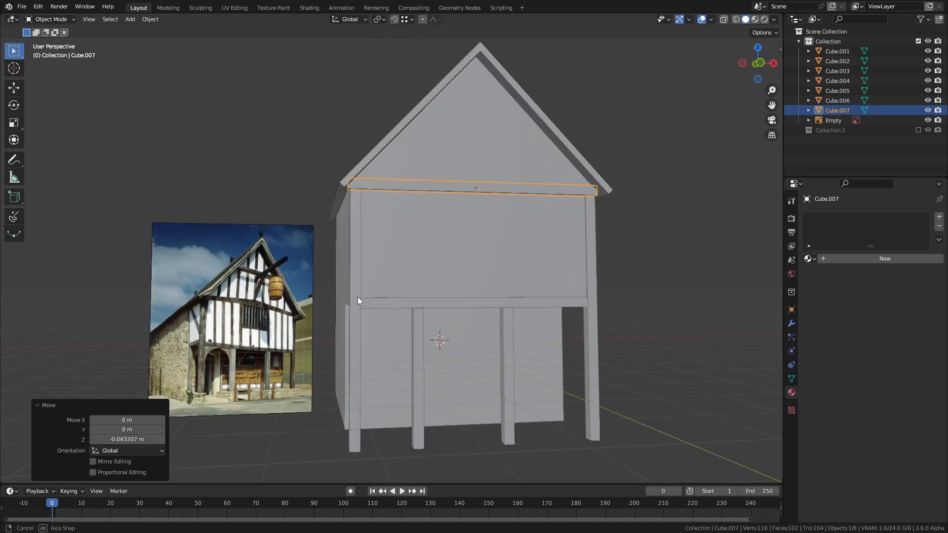
pyautogui.scroll(5, 235, 330)
pyautogui.scroll(-5, 235, 331)
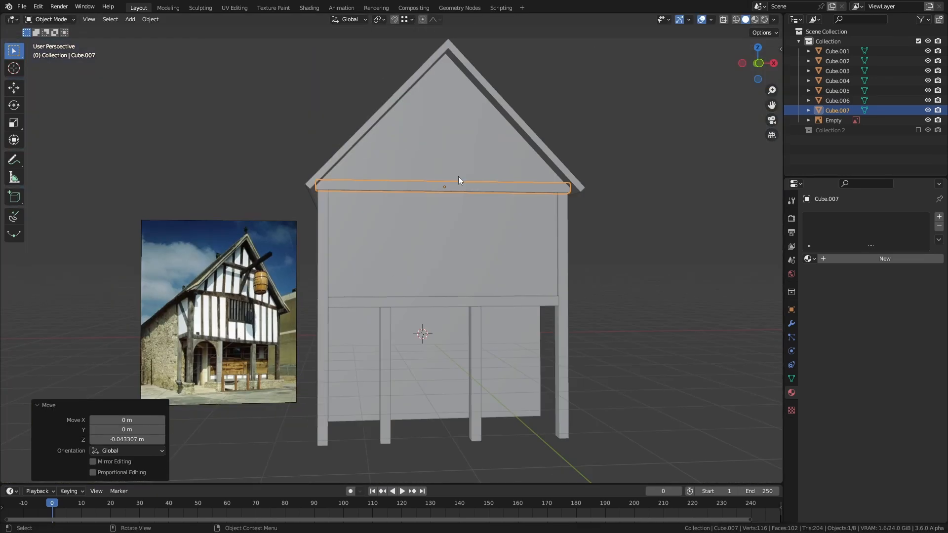
# In wireframe front view, move the main wall block's top vertices vertically so the gable meets the roof.
pyautogui.click(415, 264)
pyautogui.press('KP_1')
pyautogui.press('z')
pyautogui.press('4')
pyautogui.press('Tab')
pyautogui.moveTo(466, 187); pyautogui.dragTo(383, 118)
pyautogui.press('g')
pyautogui.press('z')
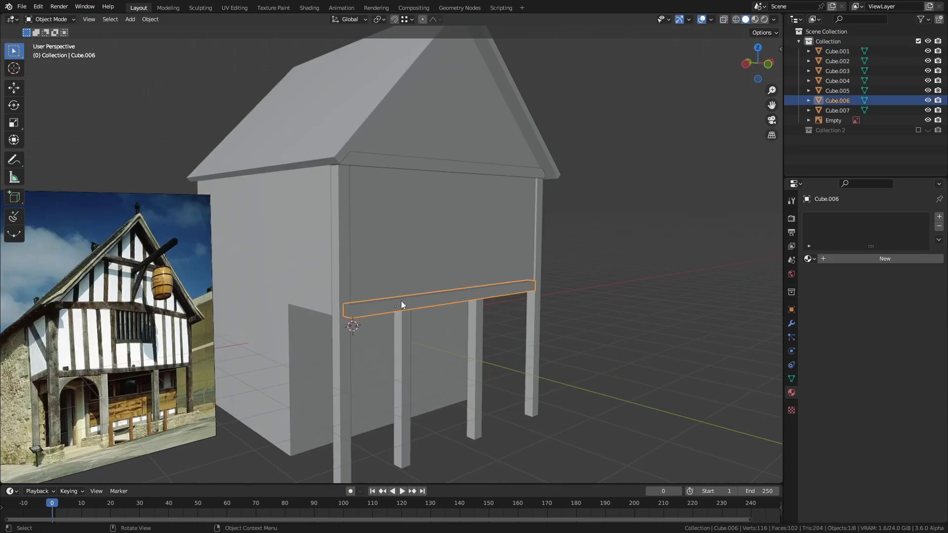
# Duplicate the lower crossbeam in place, working from the front view.
pyautogui.moveTo(401, 300); pyautogui.dragTo(413, 295, button='middle')
pyautogui.scroll(5, 131, 343)
pyautogui.scroll(-5, 131, 342)
pyautogui.press('KP_1')
pyautogui.moveTo(603, 302); pyautogui.dragTo(572, 274, button='middle')
pyautogui.scroll(4, 573, 274)
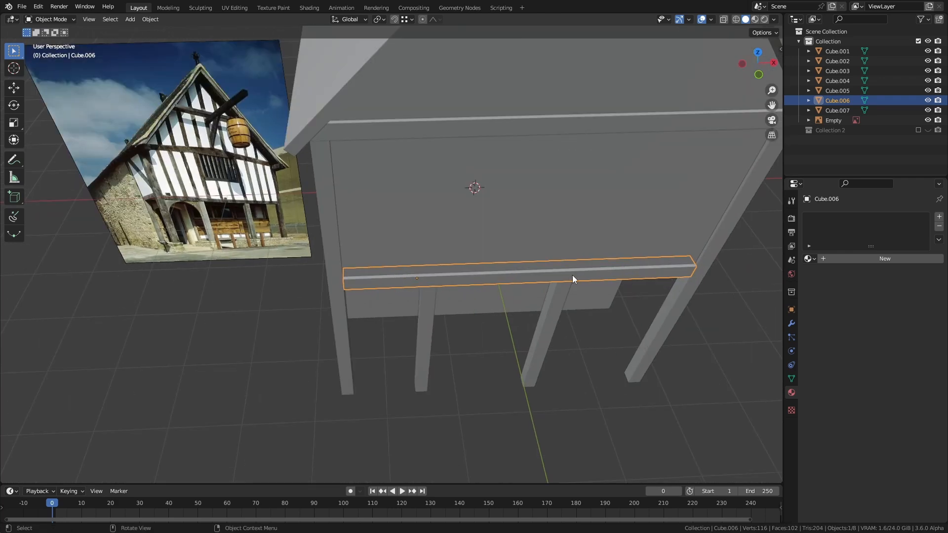
pyautogui.press('KP_1')
pyautogui.hotkey('shift', 'd')
pyautogui.rightClick(551, 253)
# Set the duplicated beam's origin to its geometry and shorten it along X to about half its length.
pyautogui.press('s')
pyautogui.press('x')
pyautogui.rightClick(562, 284)
pyautogui.rightClick(552, 277)
pyautogui.click(608, 290)
pyautogui.press('s')
pyautogui.press('x')
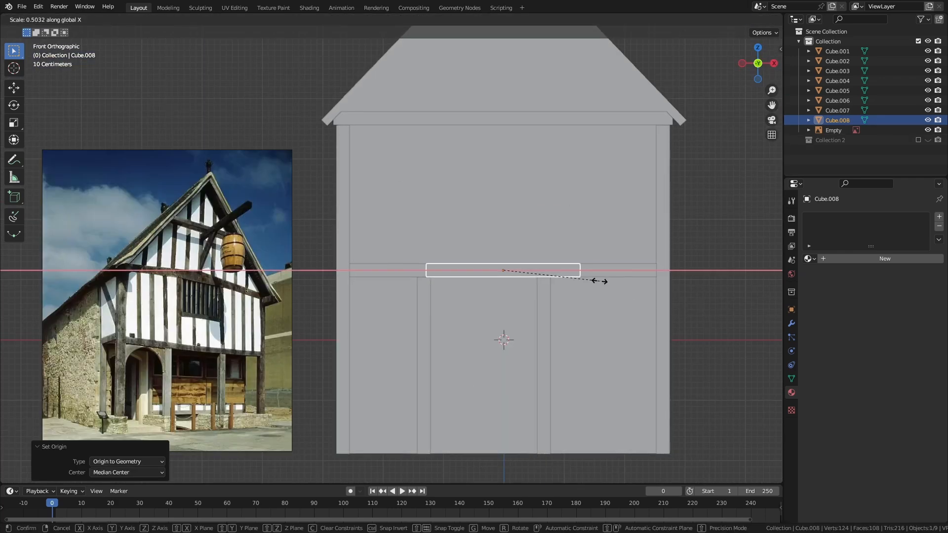
pyautogui.click(585, 280)
# Raise the short beam to mid-height on the upper wall, scaling it by 0.688 overall and 1.089 along X.
pyautogui.press('g')
pyautogui.press('z')
pyautogui.click(578, 221)
pyautogui.press('s')
pyautogui.click(555, 219)
pyautogui.press('g')
pyautogui.press('z')
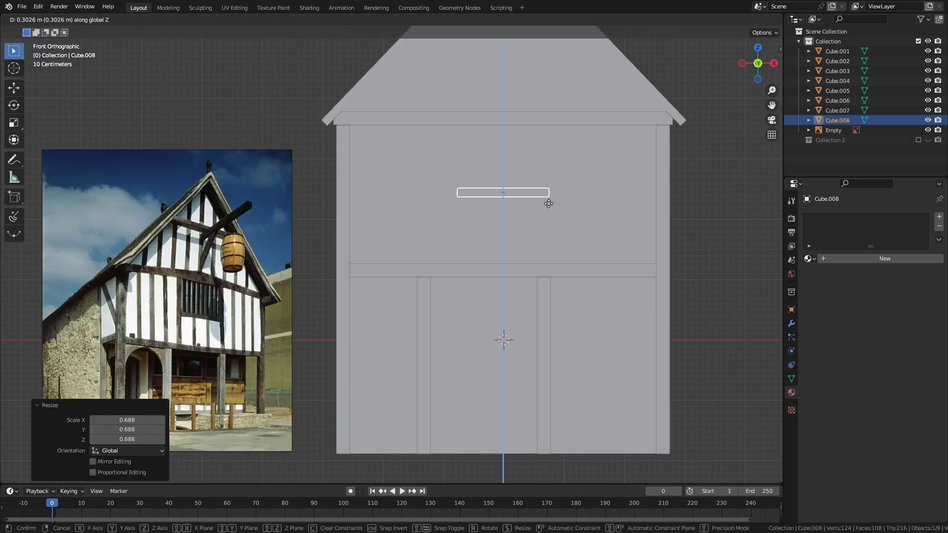
pyautogui.click(549, 206)
pyautogui.press('s')
pyautogui.press('x')
pyautogui.click(558, 223)
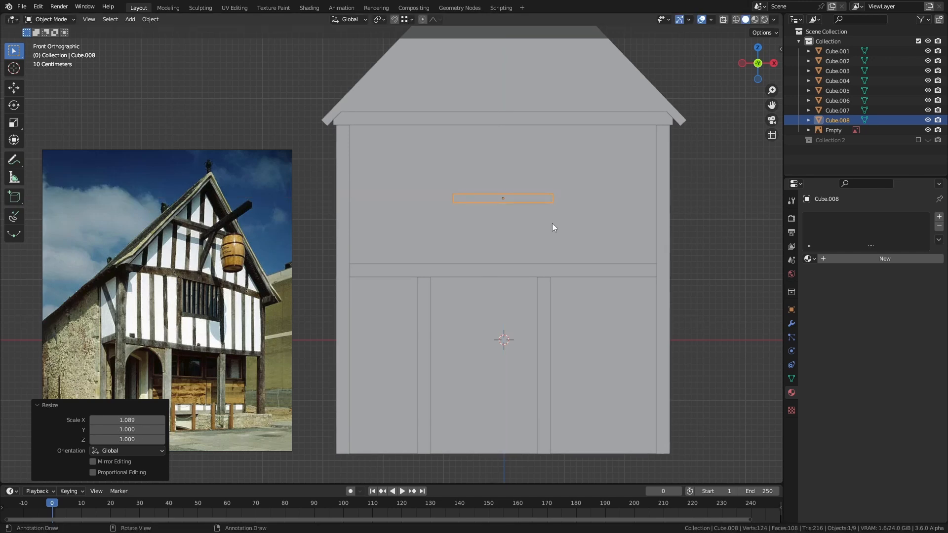
# Duplicate an inner ground-floor post and stand the copy on the lower crossbeam near the upper wall's outer edge.
pyautogui.click(423, 305)
pyautogui.hotkey('shift', 'd')
pyautogui.click(472, 277)
pyautogui.press('g')
pyautogui.press('z')
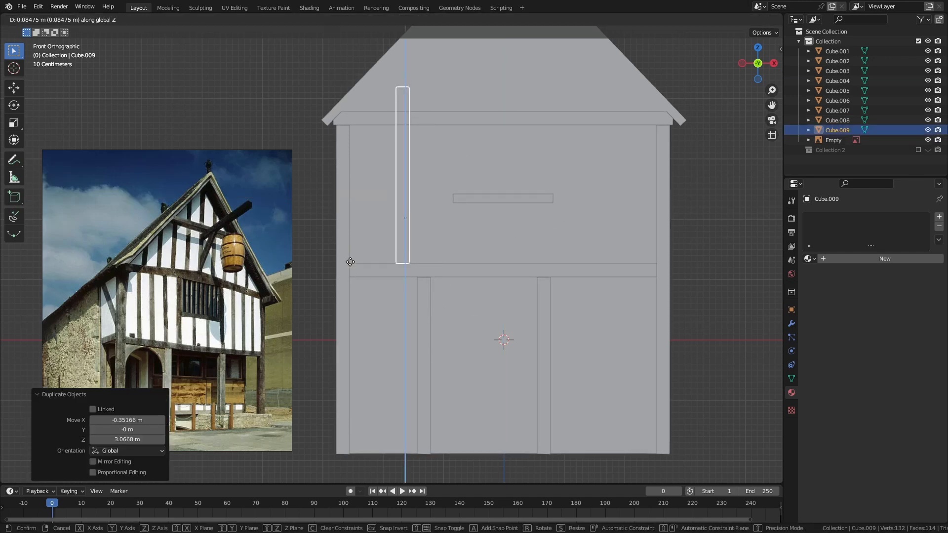
pyautogui.click(377, 266)
pyautogui.press('g')
pyautogui.press('x')
pyautogui.click(430, 224)
# Lower the duplicated post's top vertices to the underside of the upper crossbeam and return to solid shading.
pyautogui.press('Tab')
pyautogui.press('z')
pyautogui.click(368, 182)
pyautogui.press('g')
pyautogui.press('z')
pyautogui.click(666, 125)
pyautogui.press('Tab')
pyautogui.hotkey('alt', 'a')
pyautogui.press('z')
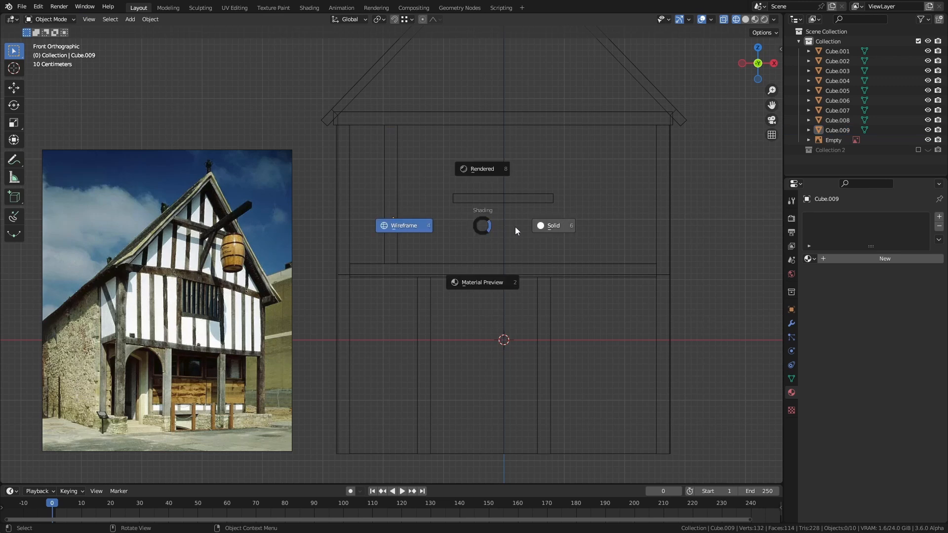
pyautogui.press('6')
# Add an Array modifier to the post with a count of 10 and relative X factor 2.120, repositioning it along X.
pyautogui.click(791, 323)
pyautogui.click(871, 216)
pyautogui.click(735, 244)
pyautogui.click(885, 260)
pyautogui.moveTo(893, 290); pyautogui.dragTo(940, 290)
pyautogui.press('g')
pyautogui.press('x')
pyautogui.click(696, 262)
pyautogui.moveTo(893, 260)
pyautogui.mouseDown()
pyautogui.moveTo(904, 260)
pyautogui.moveTo(894, 260)
pyautogui.mouseUp()
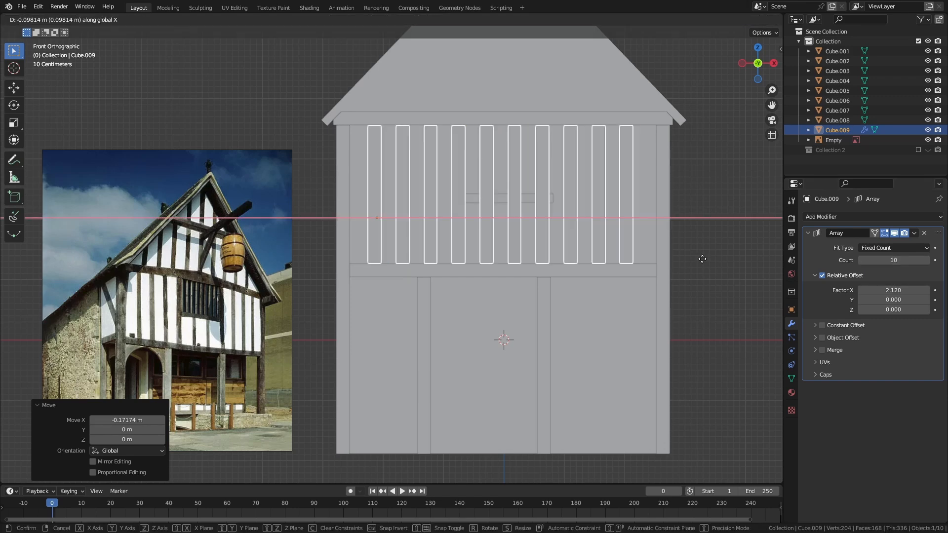
# Switch the array from relative to constant offset with an X distance of 2.693 m.
pyautogui.press('Tab')
pyautogui.click(822, 275)
pyautogui.click(822, 325)
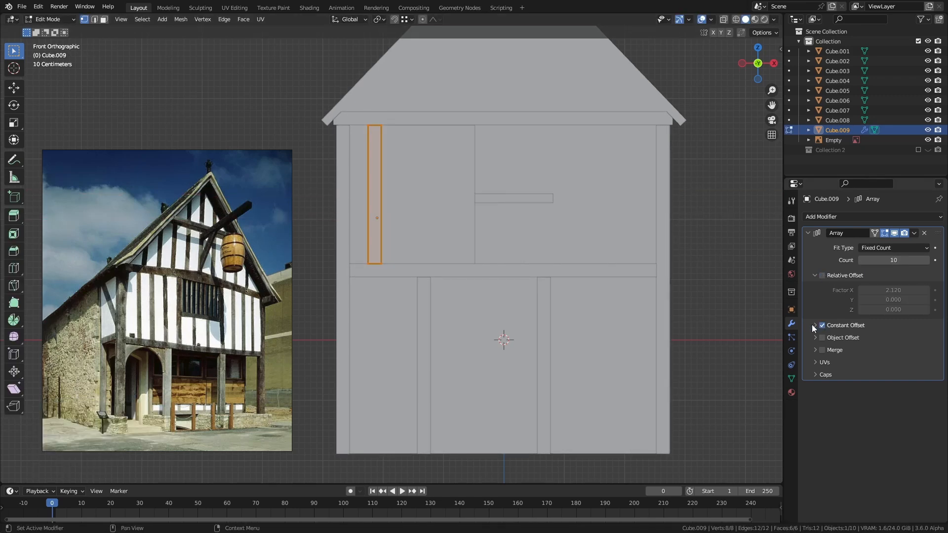
pyautogui.click(815, 325)
pyautogui.moveTo(878, 340); pyautogui.dragTo(931, 338)
pyautogui.press('Escape')
# Make the arrayed posts thinner by scaling the post mesh on X and Y while keeping its height.
pyautogui.press('a')
pyautogui.press('s')
pyautogui.hotkey('shift', 'z')
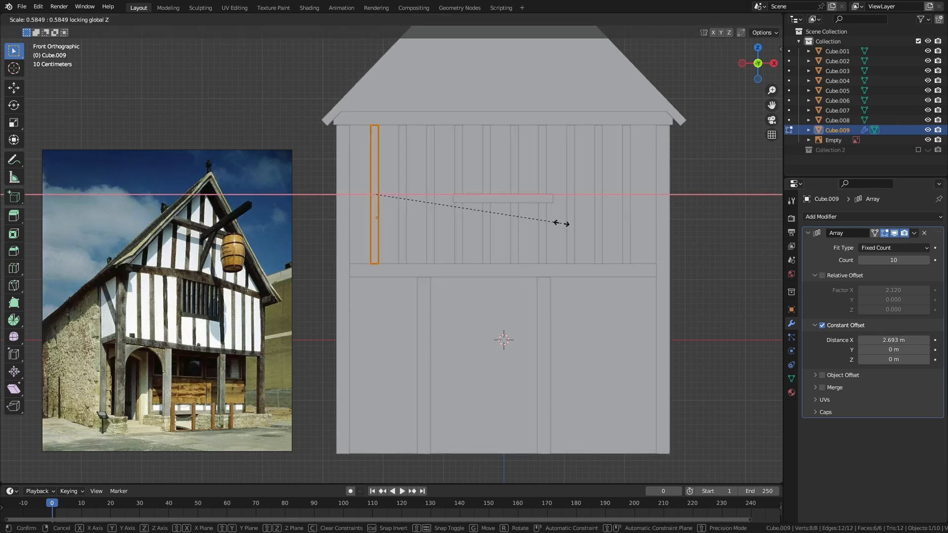
pyautogui.click(544, 219)
pyautogui.press('Tab')
pyautogui.hotkey('alt', 'a')
# Apply the Array modifier on the row of upper-wall posts.
pyautogui.moveTo(535, 237); pyautogui.dragTo(495, 236, button='middle')
pyautogui.click(564, 204)
pyautogui.hotkey('ctrl', 'a')
pyautogui.moveTo(564, 203); pyautogui.dragTo(509, 178, button='middle')
# Resize the short window-sill beam along X to span the middle of the upper wall.
pyautogui.click(523, 199)
pyautogui.press('s')
pyautogui.press('x')
pyautogui.click(562, 209)
# Lower the top vertices of the middle upper-wall posts to the underside of the window-sill beam.
pyautogui.click(506, 170)
pyautogui.press('Tab')
pyautogui.hotkey('shift', 'z')
pyautogui.moveTo(529, 98); pyautogui.dragTo(440, 64)
pyautogui.press('g')
pyautogui.press('z')
pyautogui.click(541, 212)
pyautogui.hotkey('shift', 'z')
pyautogui.press('Tab')
pyautogui.hotkey('alt', 'a')
pyautogui.moveTo(540, 222); pyautogui.dragTo(568, 206, button='middle')
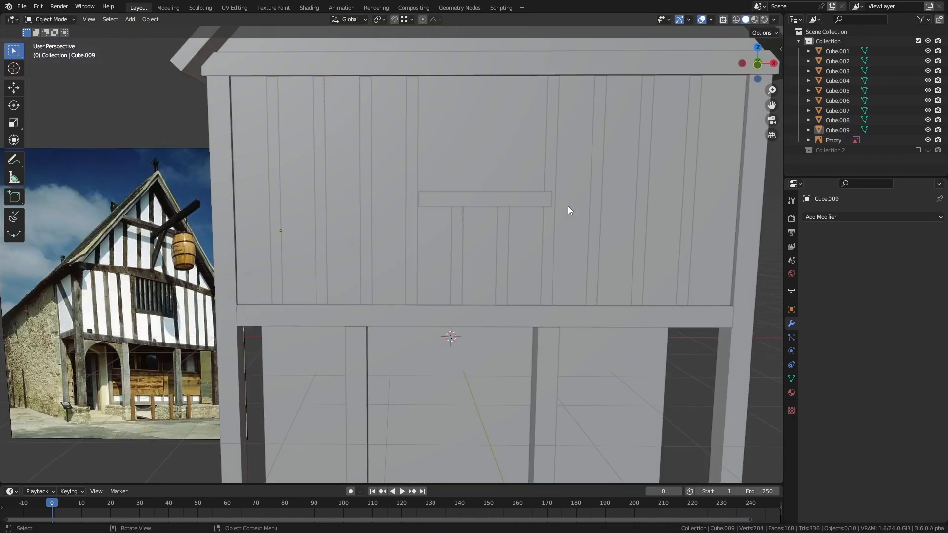
# Scale and shift the window-sill beam along X so it fits between the two full-height posts flanking the window.
pyautogui.click(524, 202)
pyautogui.press('KP_1')
pyautogui.press('s')
pyautogui.press('x')
pyautogui.click(576, 217)
pyautogui.press('g')
pyautogui.press('x')
pyautogui.click(573, 218)
pyautogui.press('s')
pyautogui.press('x')
pyautogui.click(571, 218)
pyautogui.hotkey('alt', 'a')
# Widen all building parts together along X by a factor of 1.090.
pyautogui.scroll(-4, 528, 253)
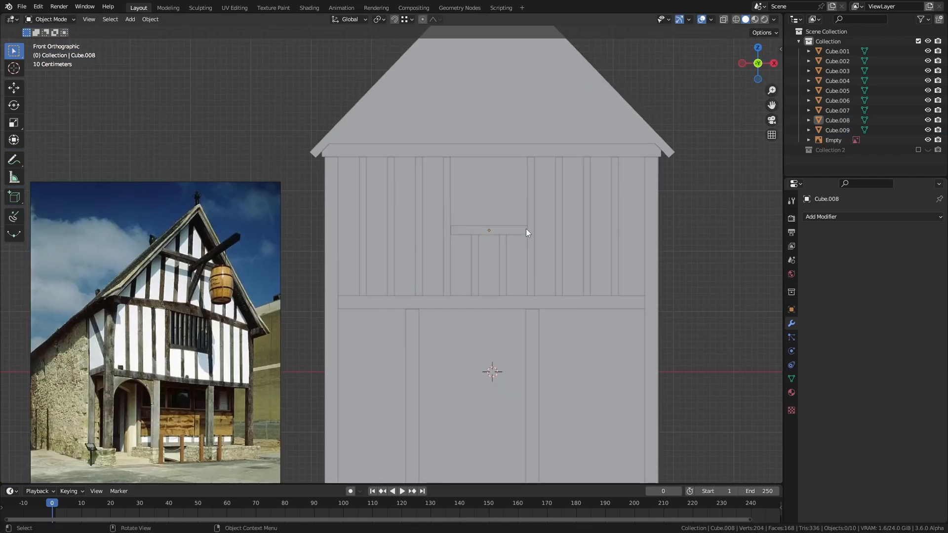
pyautogui.scroll(-2, 525, 229)
pyautogui.press('a')
pyautogui.press('s')
pyautogui.click(642, 294)
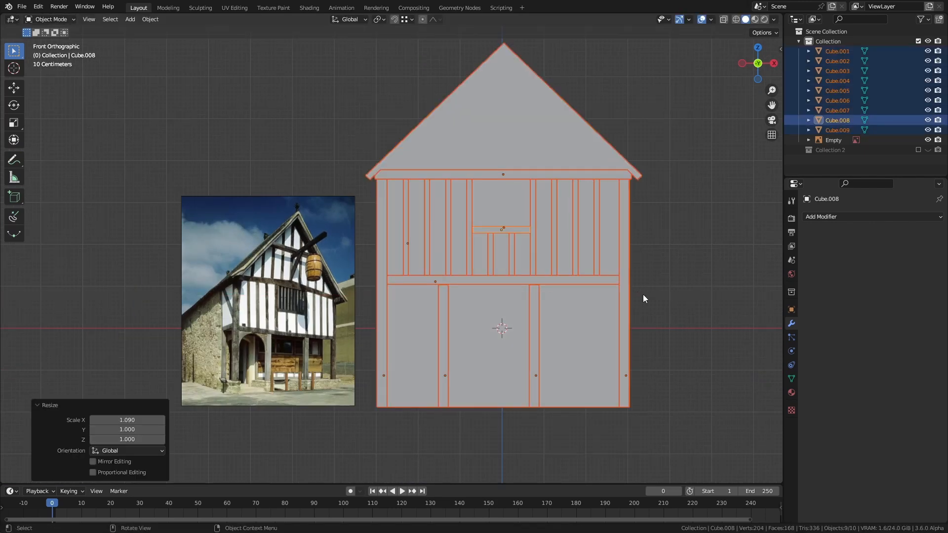
pyautogui.hotkey('alt', 'a')
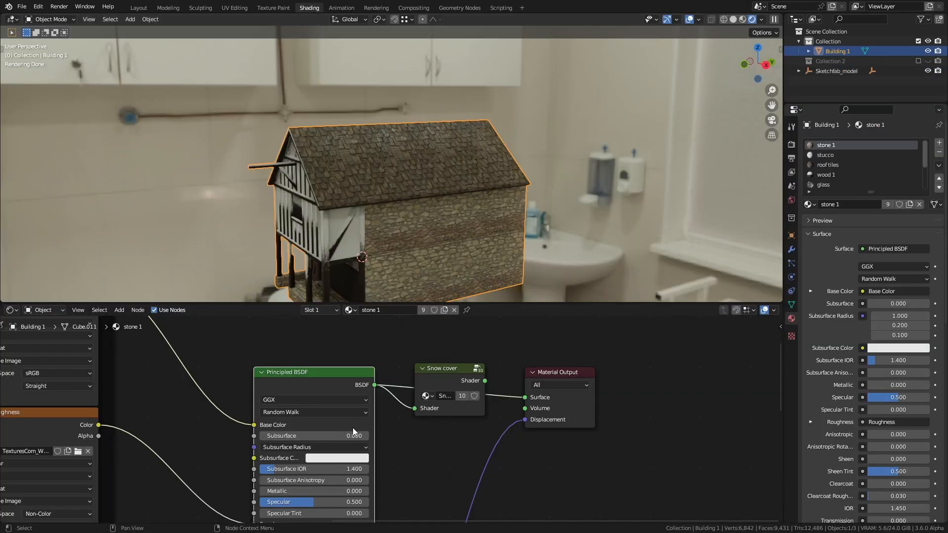
# Preview the stone 1 material's Normal Map output on the building and examine the stone wall up close.
pyautogui.scroll(2, 469, 467)
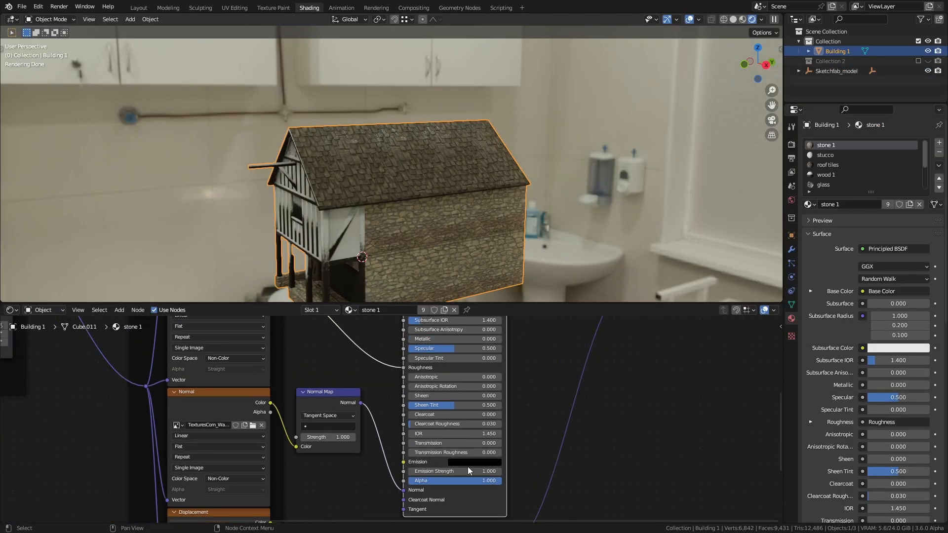
pyautogui.keyDown('ctrl'); pyautogui.keyDown('shift'); pyautogui.click(332, 401); pyautogui.keyUp('shift'); pyautogui.keyUp('ctrl')
pyautogui.scroll(6, 399, 240)
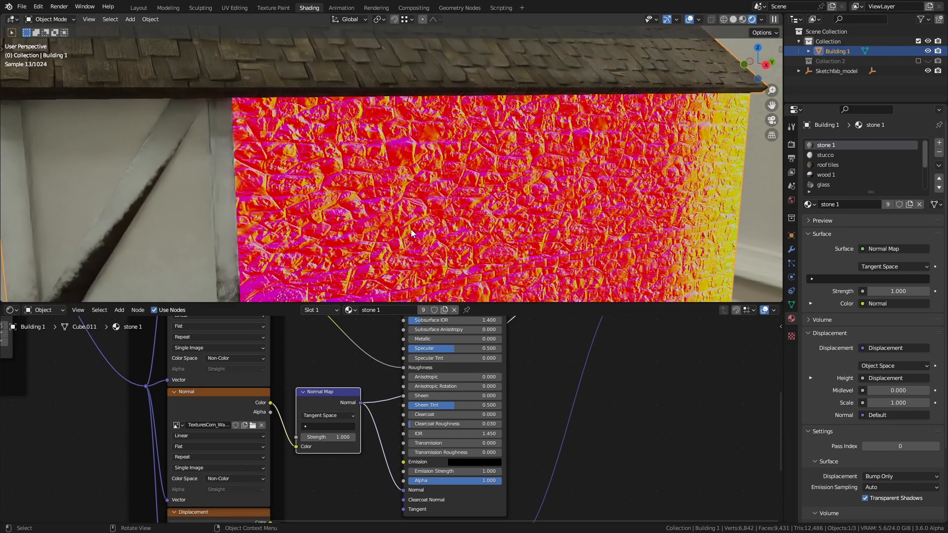
pyautogui.moveTo(392, 395); pyautogui.dragTo(338, 479, button='middle')
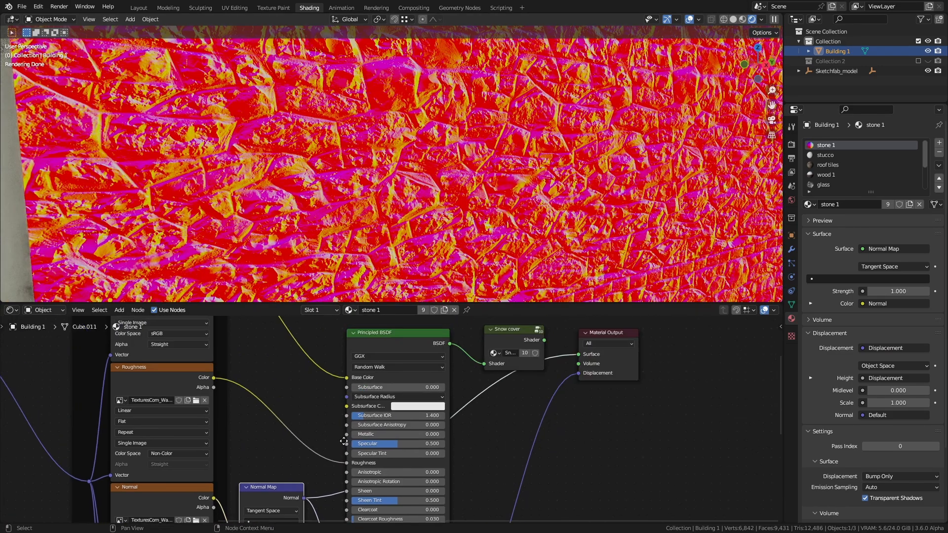
pyautogui.scroll(-3, 338, 478)
# Restore the Principled BSDF preview and route the Snow cover node group into the stone 1 material's output.
pyautogui.keyDown('ctrl'); pyautogui.keyDown('shift'); pyautogui.click(403, 360); pyautogui.keyUp('shift'); pyautogui.keyUp('ctrl')
pyautogui.keyDown('ctrl'); pyautogui.keyDown('shift'); pyautogui.click(475, 357); pyautogui.keyUp('shift'); pyautogui.keyUp('ctrl')
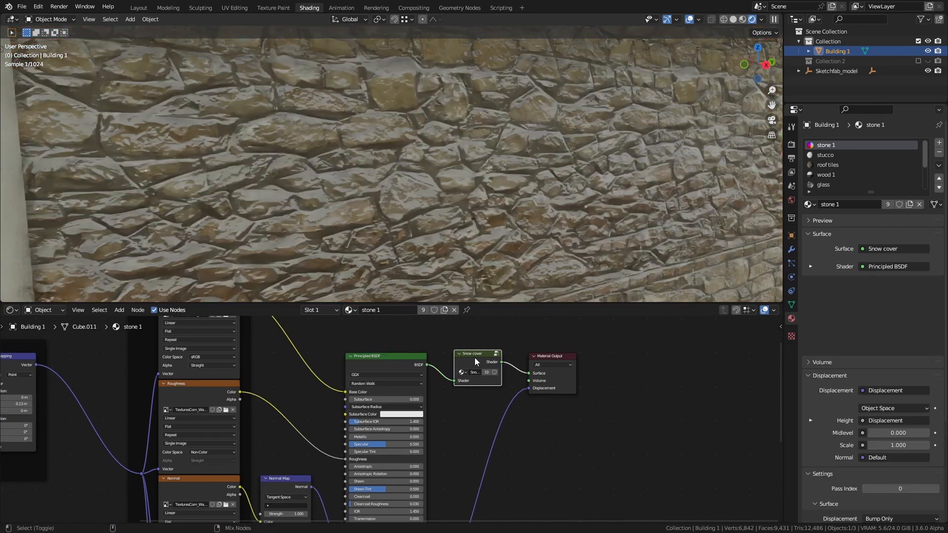
pyautogui.scroll(-10, 427, 216)
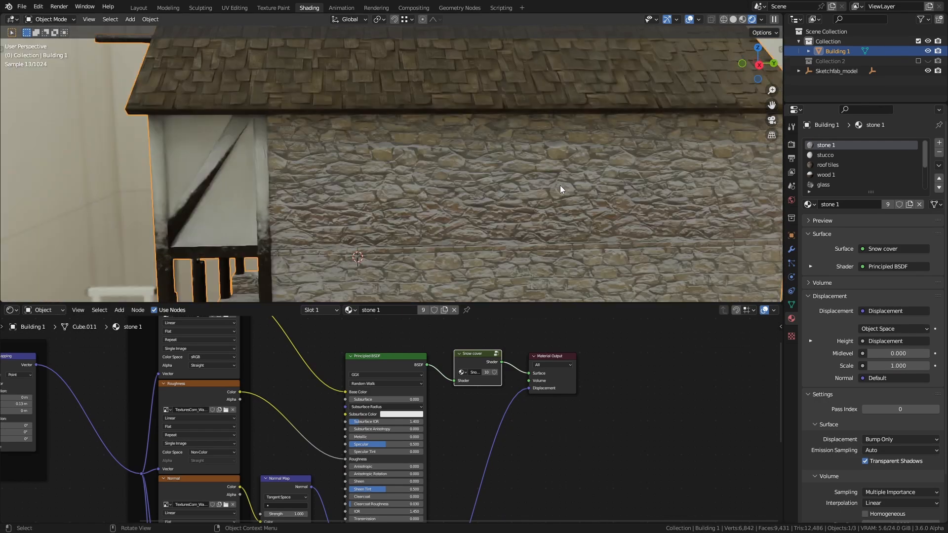
pyautogui.moveTo(562, 190); pyautogui.dragTo(535, 209, button='middle')
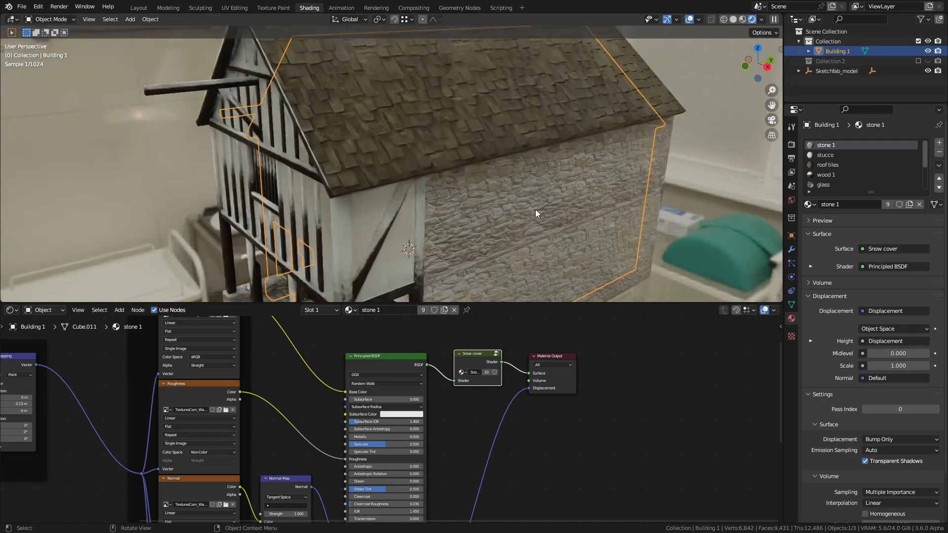
# Route the Snow cover node group into the roof tiles material's output and inspect the building from several angles.
pyautogui.click(845, 165)
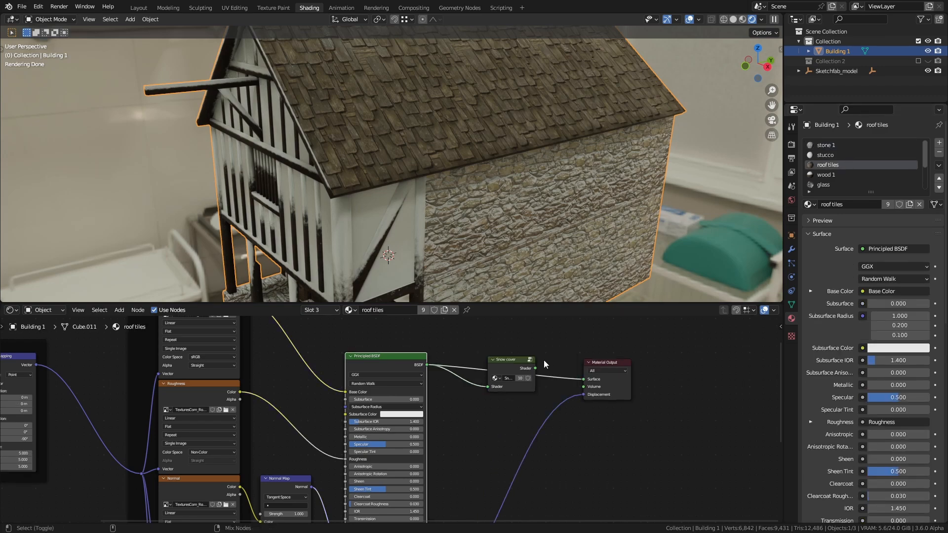
pyautogui.keyDown('ctrl'); pyautogui.keyDown('shift'); pyautogui.click(511, 365); pyautogui.keyUp('shift'); pyautogui.keyUp('ctrl')
pyautogui.scroll(6, 440, 105)
pyautogui.scroll(3, 440, 104)
pyautogui.moveTo(435, 114); pyautogui.dragTo(458, 134, button='middle')
pyautogui.scroll(-7, 457, 134)
pyautogui.moveTo(490, 169); pyautogui.dragTo(450, 151, button='middle')
pyautogui.scroll(-3, 451, 151)
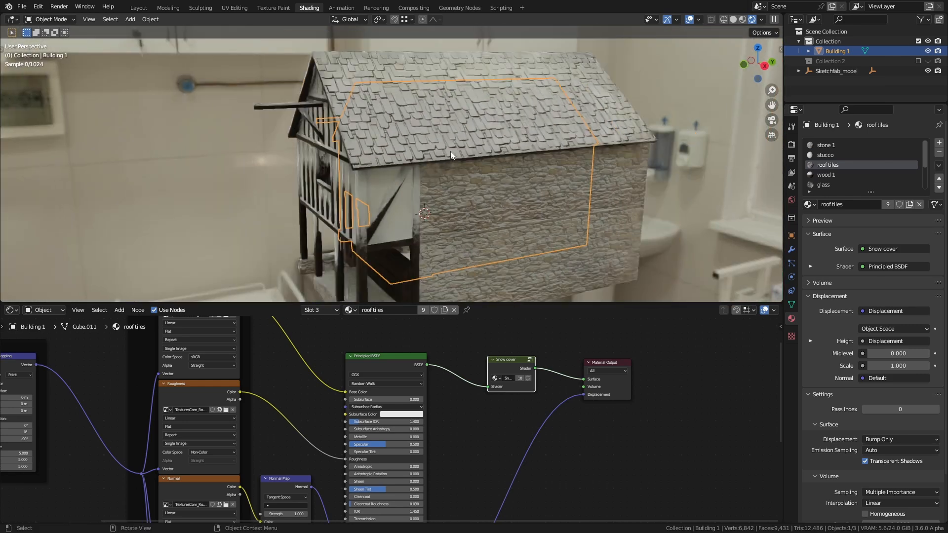
pyautogui.moveTo(419, 201); pyautogui.dragTo(451, 192, button='middle')
pyautogui.hotkey('alt', 'a')
pyautogui.scroll(2, 489, 230)
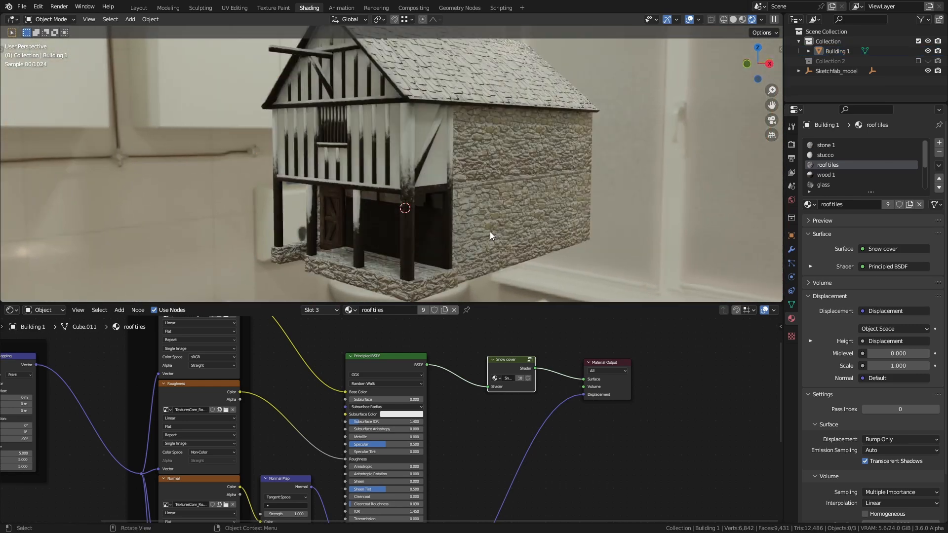
pyautogui.moveTo(490, 232); pyautogui.dragTo(446, 223, button='middle')
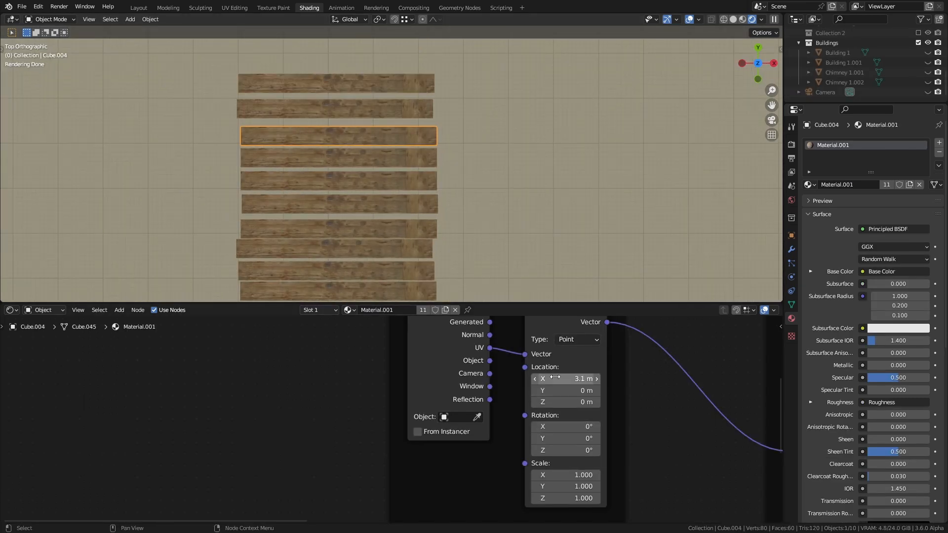
# Add an Object Info node to the plank material and preview its Random output on the planks.
pyautogui.hotkey('shift', 'a')
pyautogui.write('sobj')
pyautogui.press('Return')
pyautogui.click(171, 373)
pyautogui.keyDown('ctrl'); pyautogui.keyDown('shift'); pyautogui.click(224, 406); pyautogui.keyUp('shift'); pyautogui.keyUp('ctrl')
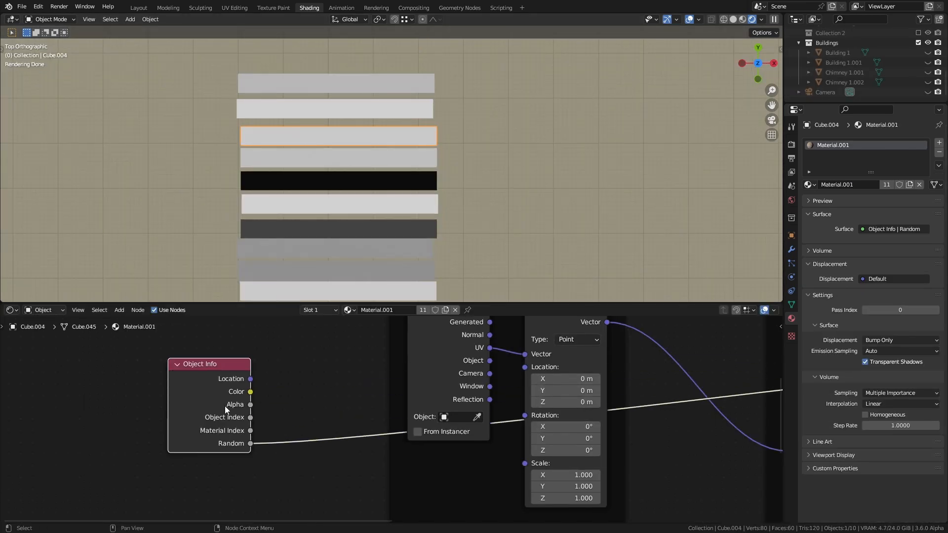
# Add a Combine XYZ node, feed the Random output into its X and Y, and connect its vector to the Mapping location.
pyautogui.hotkey('shift', 'a')
pyautogui.write('scomb')
pyautogui.press('Return')
pyautogui.click(296, 350)
pyautogui.moveTo(250, 443); pyautogui.dragTo(293, 370)
pyautogui.moveTo(251, 443); pyautogui.dragTo(293, 381)
pyautogui.moveTo(375, 354); pyautogui.dragTo(524, 371)
pyautogui.moveTo(524, 371); pyautogui.dragTo(524, 367)
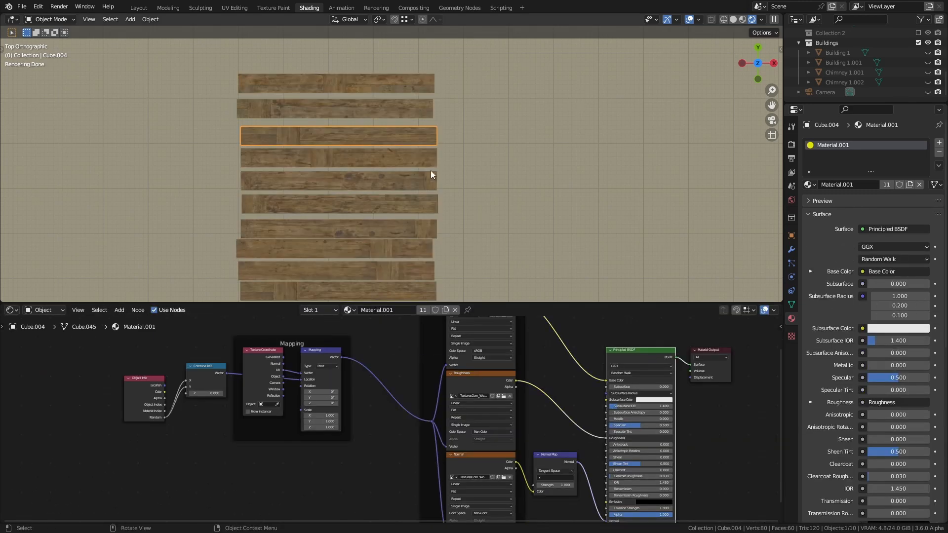
# Duplicate the selected plank several times down the row and inspect the added boards in perspective.
pyautogui.hotkey('shift', 'd')
pyautogui.click(649, 171)
pyautogui.hotkey('shift', 'd')
pyautogui.click(649, 195)
pyautogui.hotkey('shift', 'd')
pyautogui.click(649, 220)
pyautogui.hotkey('shift', 'd')
pyautogui.click(647, 248)
pyautogui.moveTo(527, 252); pyautogui.dragTo(395, 173, button='middle')
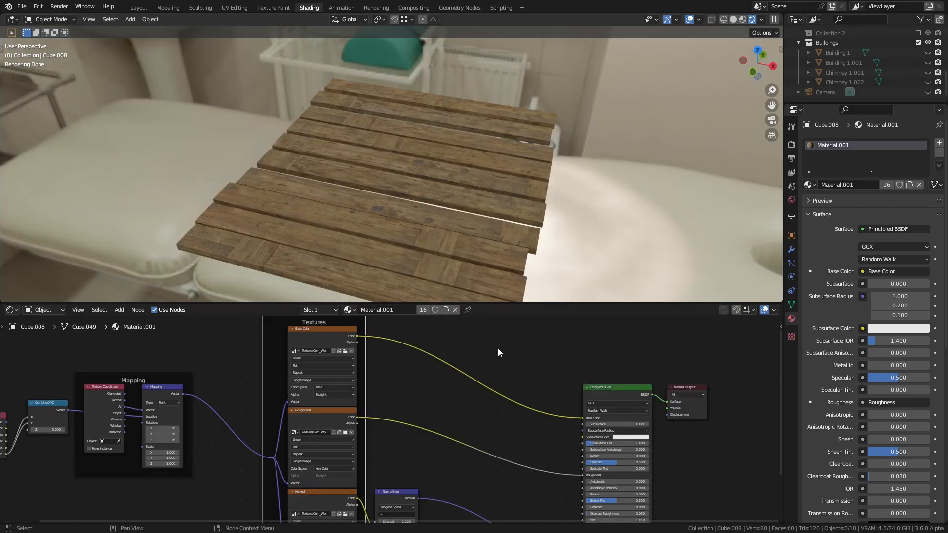
# Insert a Mix Color node between the base color texture and the Principled BSDF, and feed its B input from a new Color Ramp.
pyautogui.hotkey('shift', 'a')
pyautogui.write('mix')
pyautogui.press('Return')
pyautogui.click(528, 368)
pyautogui.hotkey('shift', 'a')
pyautogui.write('ram')
pyautogui.press('Return')
pyautogui.click(432, 357)
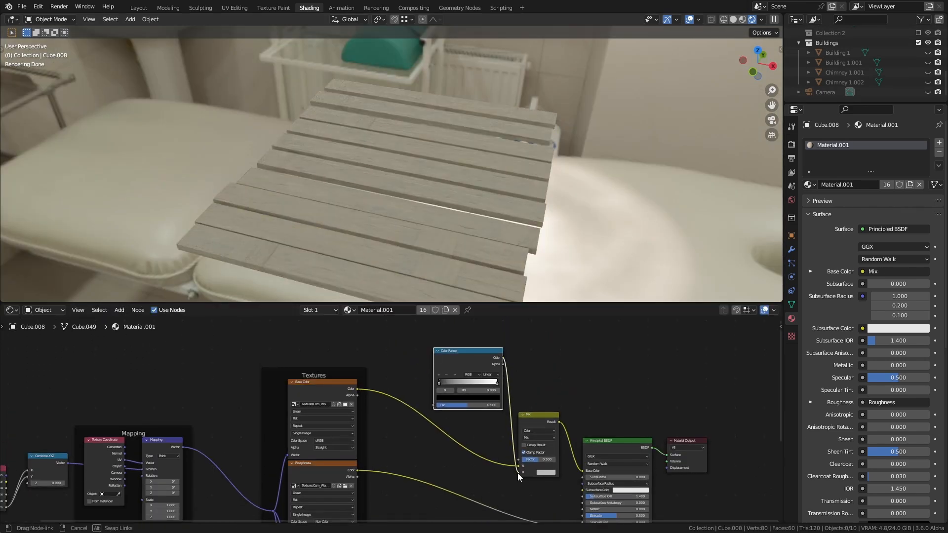
pyautogui.moveTo(517, 473); pyautogui.dragTo(517, 473)
# Change the Color Ramp's white end stop to a dark reddish brown.
pyautogui.scroll(2, 471, 393)
pyautogui.click(509, 383)
pyautogui.click(481, 403)
pyautogui.click(448, 337)
pyautogui.moveTo(490, 296); pyautogui.dragTo(491, 328)
# Drive the Color Ramp factor with the Object Info Random output, then adjust the Mix node's factor to 0.858 and its blend mode.
pyautogui.scroll(-2, 508, 421)
pyautogui.click(53, 497)
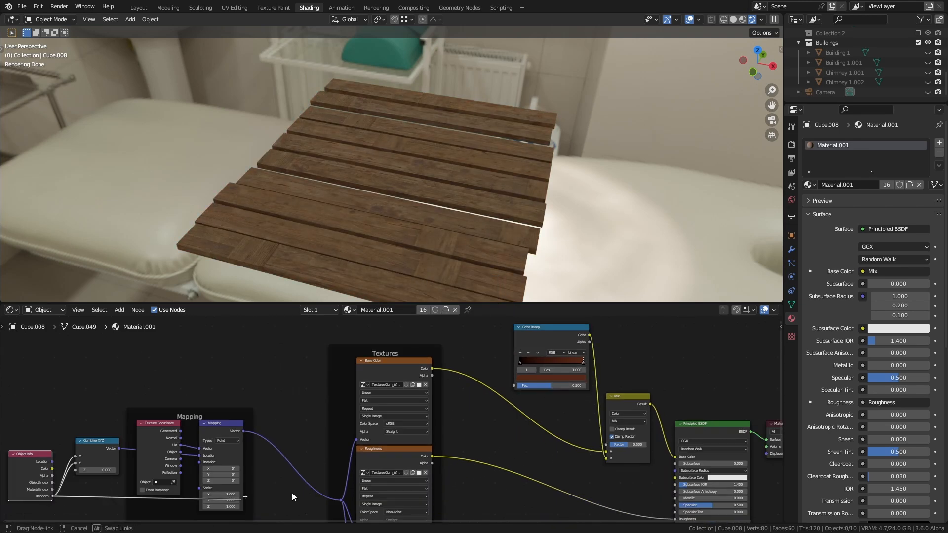
pyautogui.scroll(2, 637, 445)
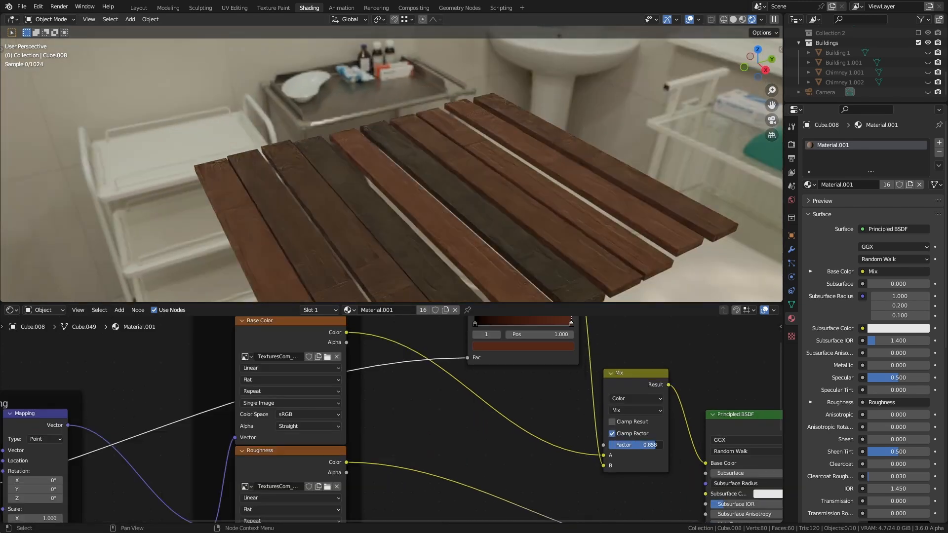
pyautogui.moveTo(636, 445); pyautogui.dragTo(636, 445)
pyautogui.click(636, 410)
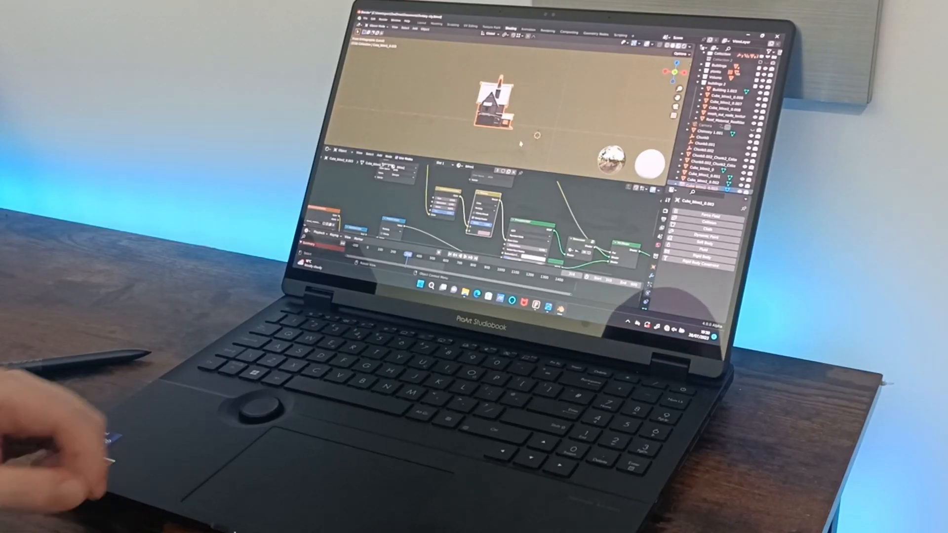
pyautogui.scroll(5, 520, 143)
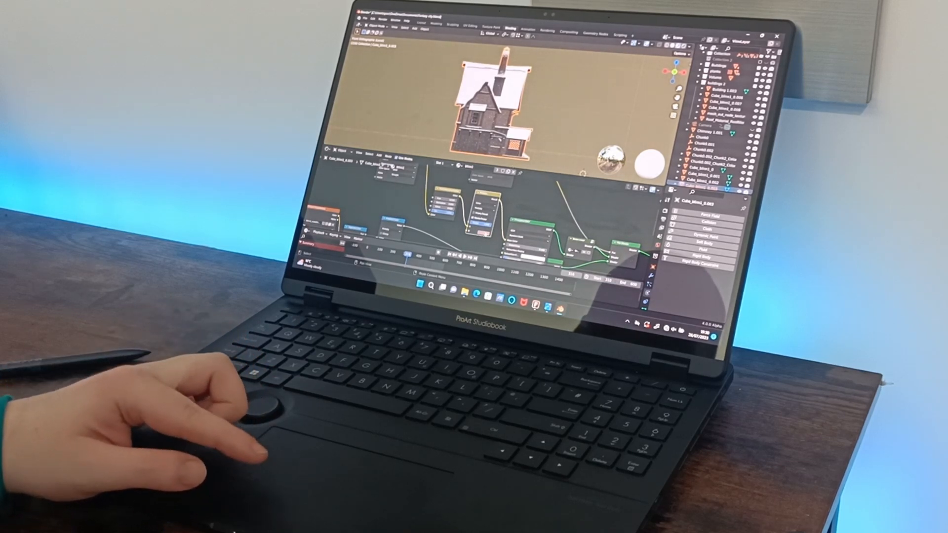
pyautogui.click(482, 232)
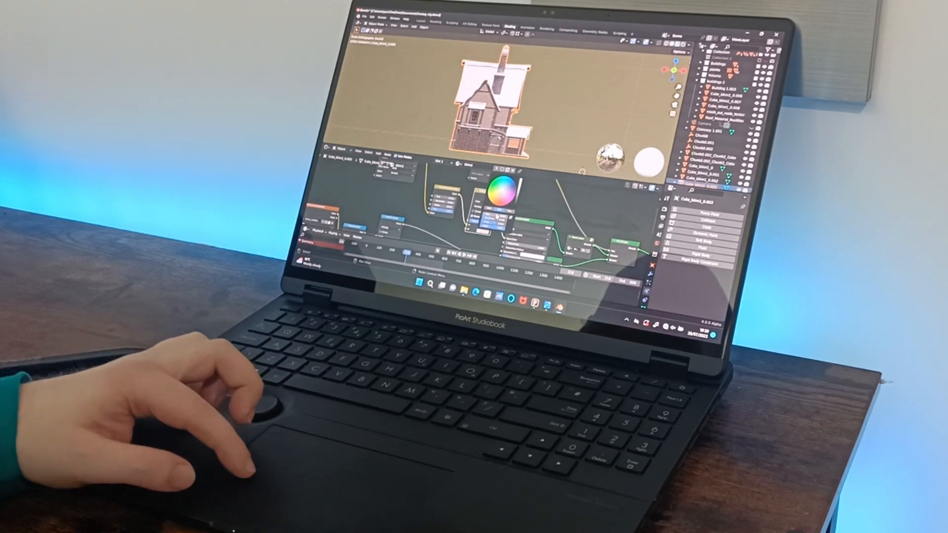
pyautogui.click(550, 158)
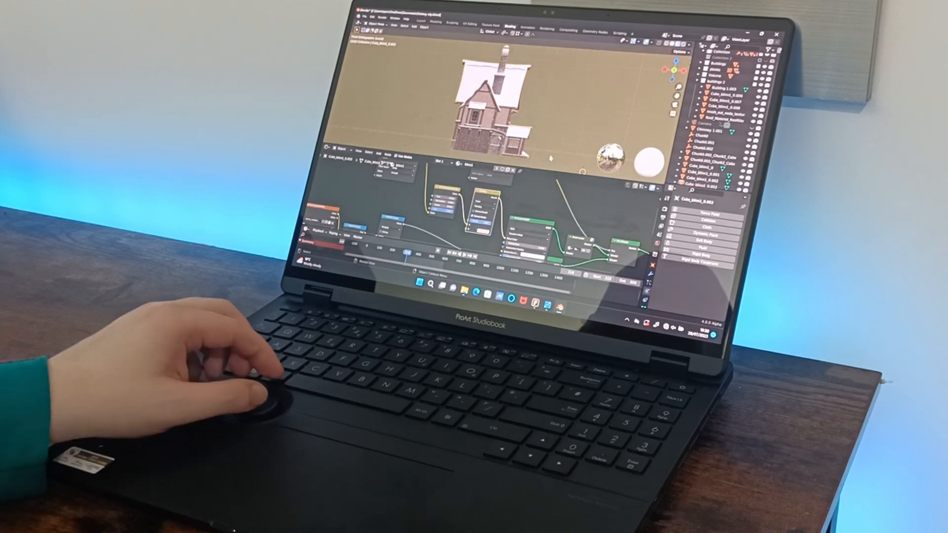
pyautogui.scroll(-2, 550, 158)
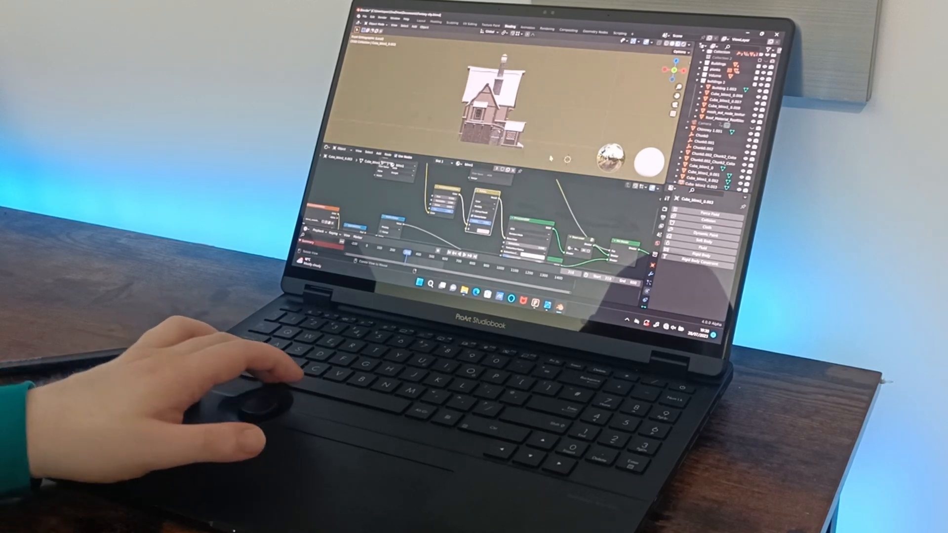
pyautogui.keyDown('alt'); pyautogui.moveTo(529, 147); pyautogui.dragTo(496, 146); pyautogui.keyUp('alt')
pyautogui.moveTo(496, 146); pyautogui.dragTo(485, 138, button='middle')
pyautogui.scroll(1, 484, 137)
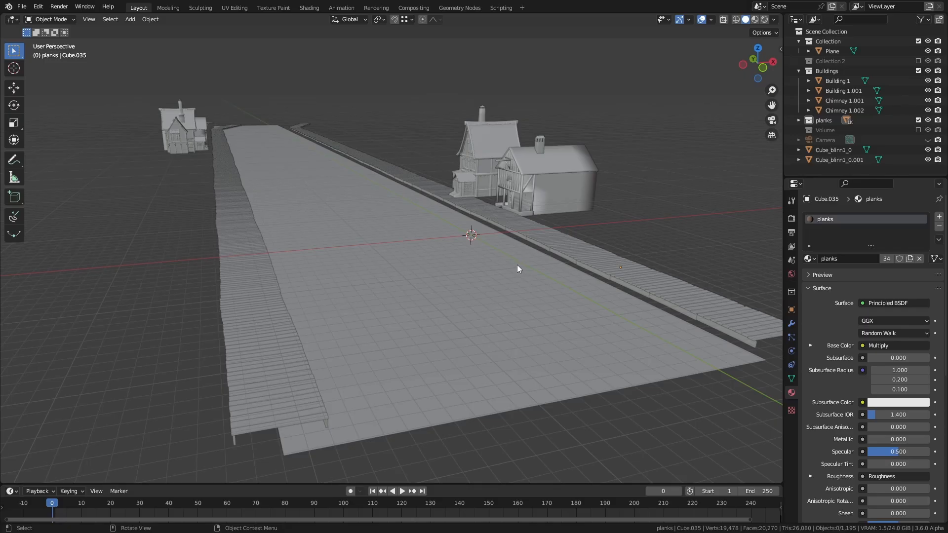
pyautogui.moveTo(518, 269); pyautogui.dragTo(479, 217, button='middle')
pyautogui.click(447, 143)
pyautogui.press('g')
pyautogui.hotkey('shift', 'z')
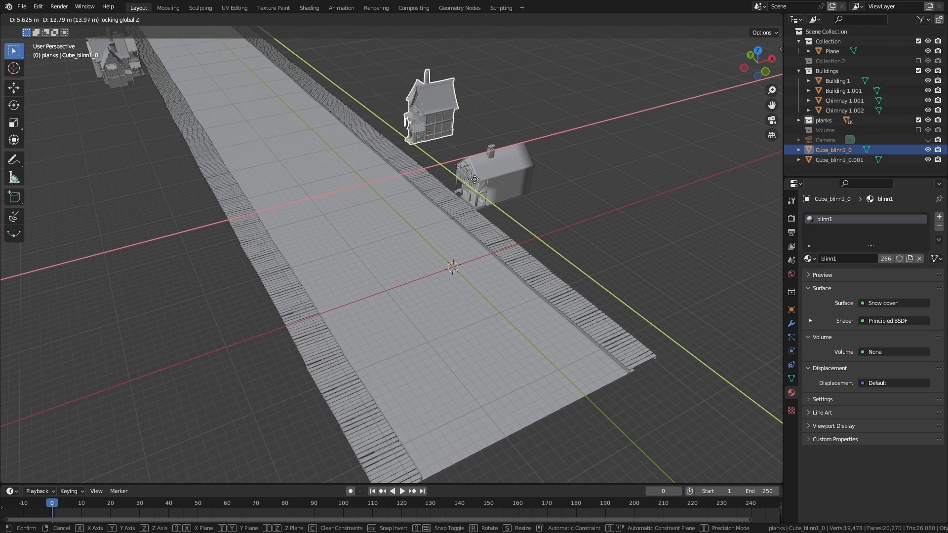
pyautogui.press('Escape')
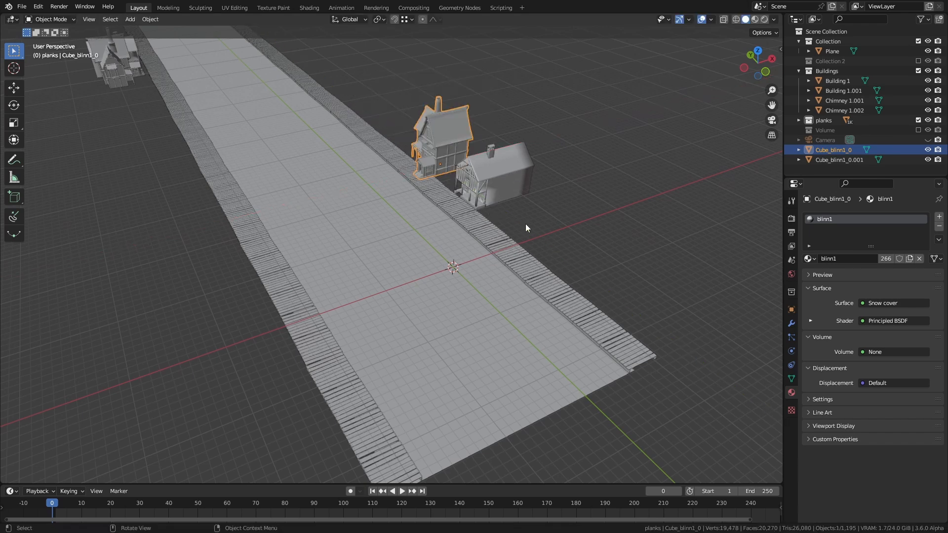
pyautogui.click(591, 233)
# Select all objects in the planks collection and join them into a single mesh.
pyautogui.moveTo(507, 253); pyautogui.dragTo(551, 277, button='middle')
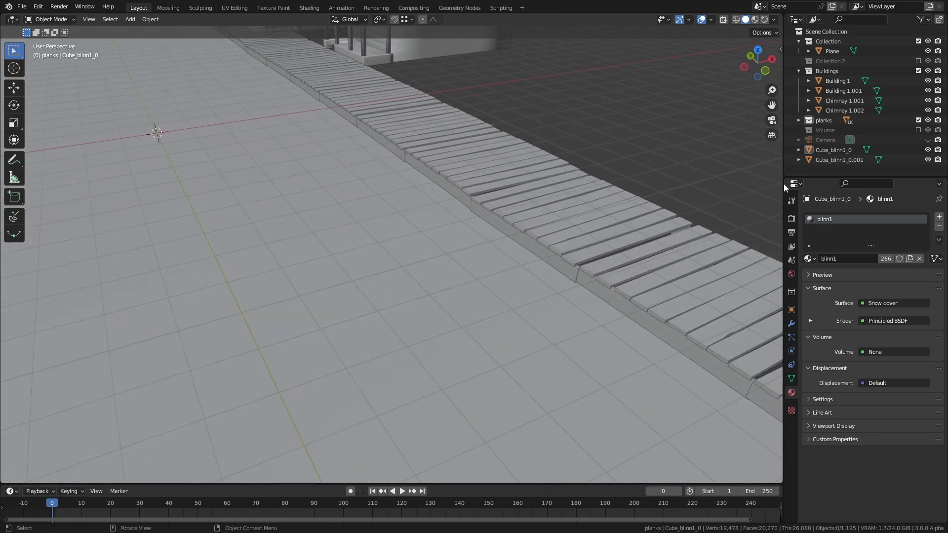
pyautogui.rightClick(823, 120)
pyautogui.click(821, 118)
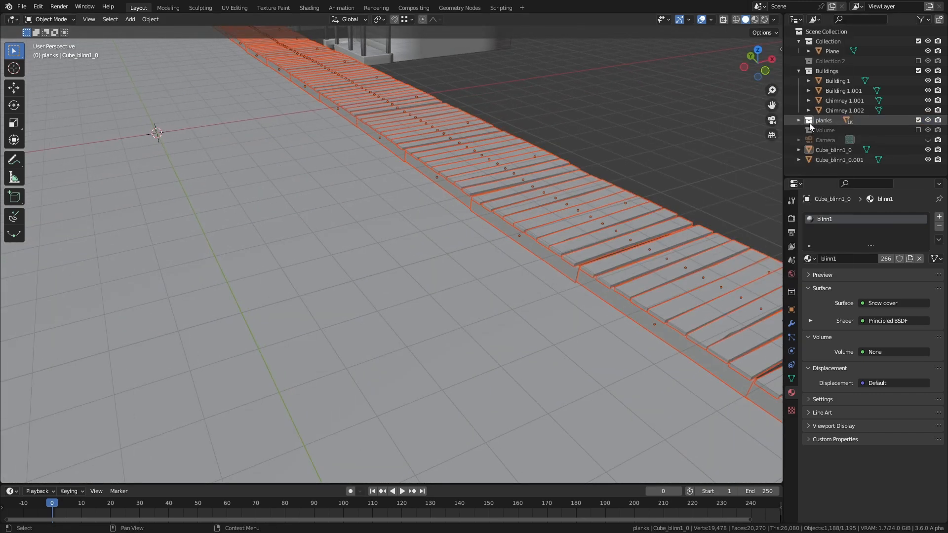
pyautogui.hotkey('ctrl', 'j')
pyautogui.scroll(-5, 635, 221)
pyautogui.keyDown('shift'); pyautogui.moveTo(564, 201); pyautogui.dragTo(555, 257, button='middle'); pyautogui.keyUp('shift')
pyautogui.scroll(-2, 554, 256)
pyautogui.hotkey('alt', 'a')
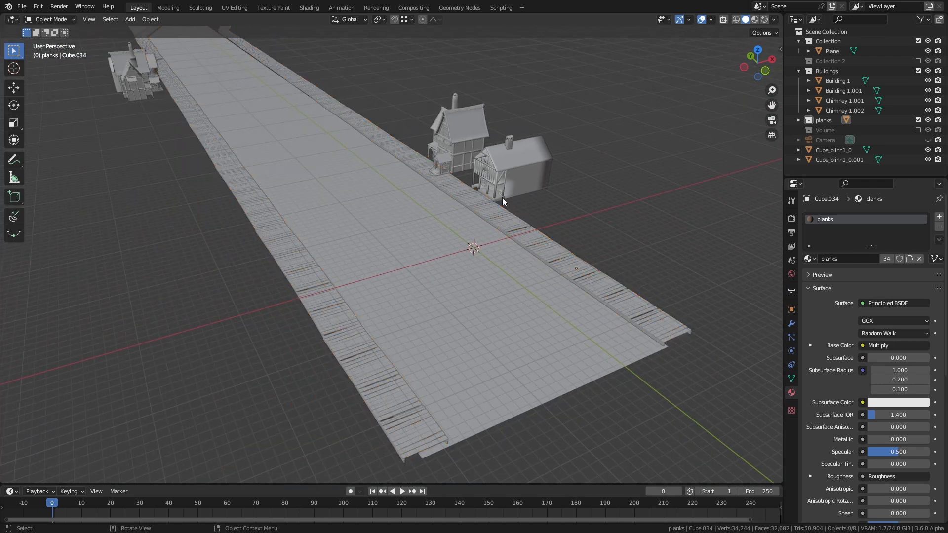
pyautogui.click(483, 202)
pyautogui.press('g')
pyautogui.hotkey('shift', 'z')
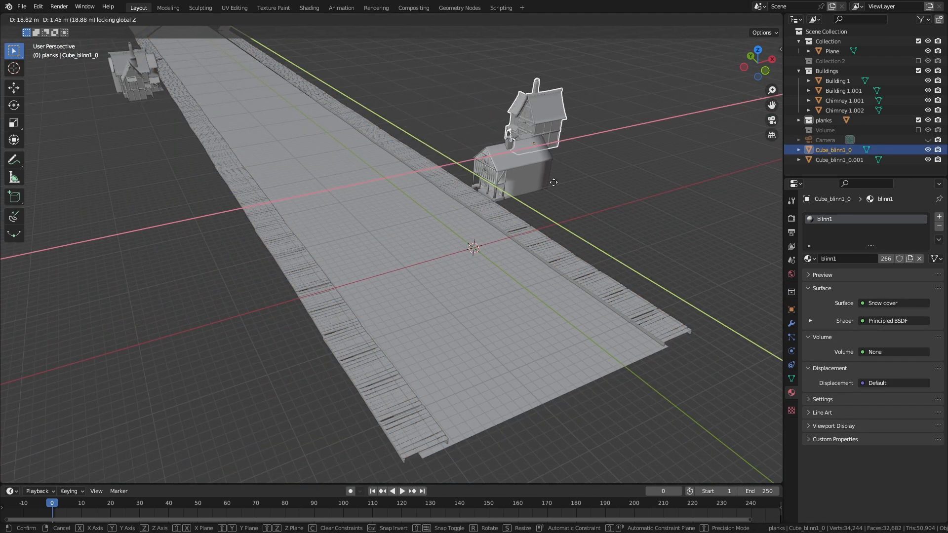
pyautogui.click(520, 257)
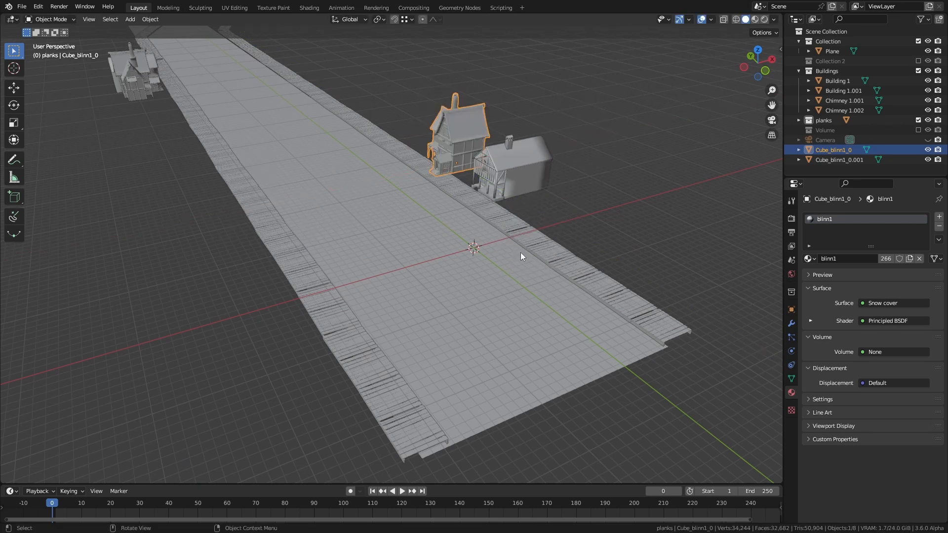
pyautogui.scroll(2, 522, 253)
pyautogui.click(554, 252)
pyautogui.scroll(-2, 559, 256)
pyautogui.moveTo(559, 256); pyautogui.dragTo(547, 250, button='middle')
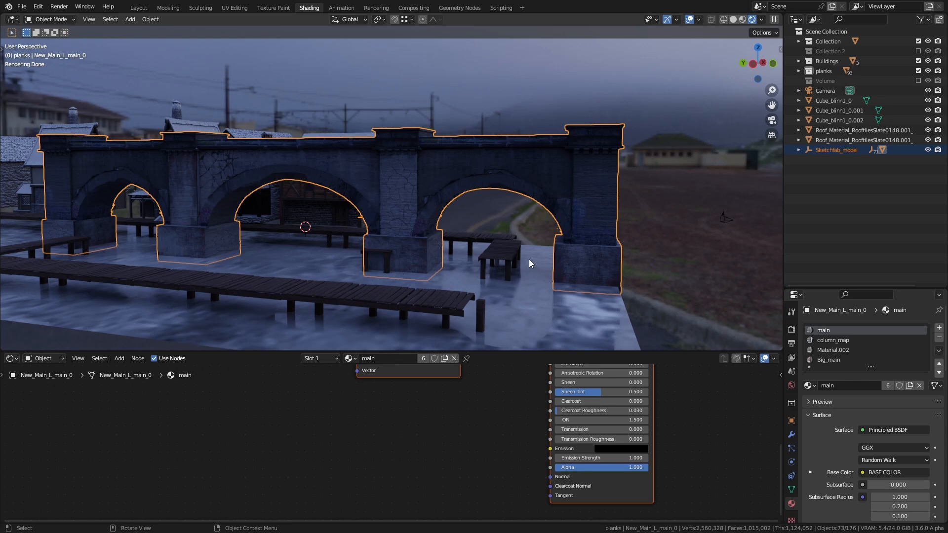
# Merge all vertices of the bridge mesh by distance and return to Object Mode.
pyautogui.moveTo(529, 259); pyautogui.dragTo(457, 209, button='middle')
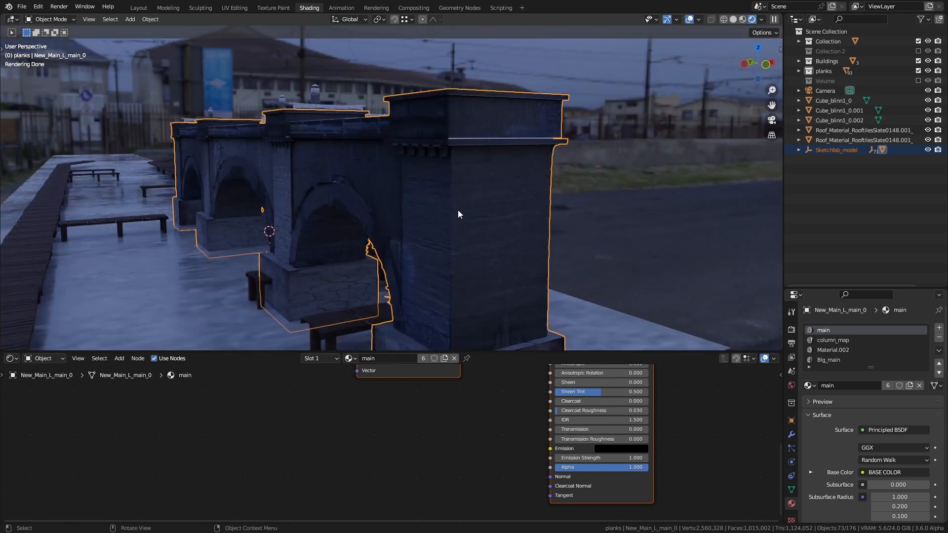
pyautogui.press('Tab')
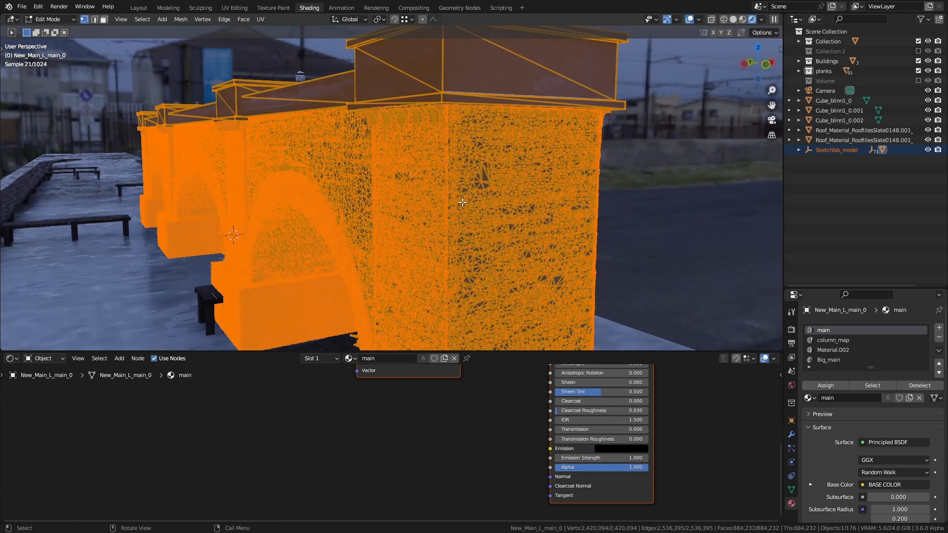
pyautogui.scroll(6, 459, 202)
pyautogui.scroll(-4, 458, 202)
pyautogui.press('m')
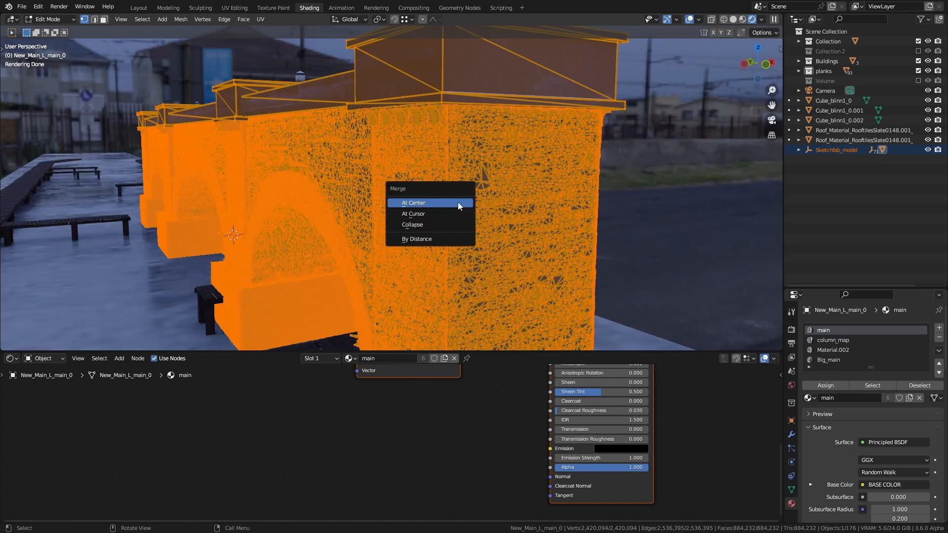
pyautogui.click(449, 238)
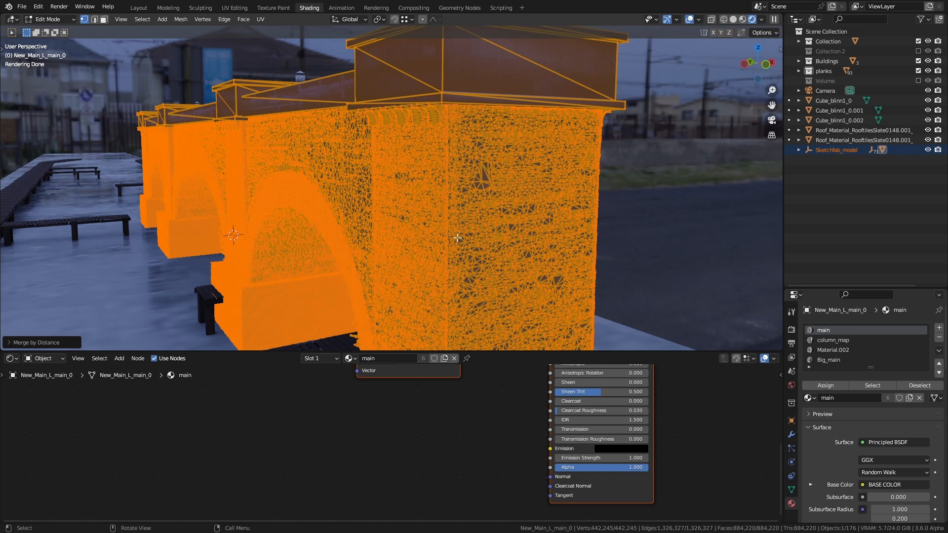
pyautogui.press('Tab')
# Add a Decimate modifier to the bridge in Collapse mode with a ratio of 0.2 and apply it.
pyautogui.click(791, 435)
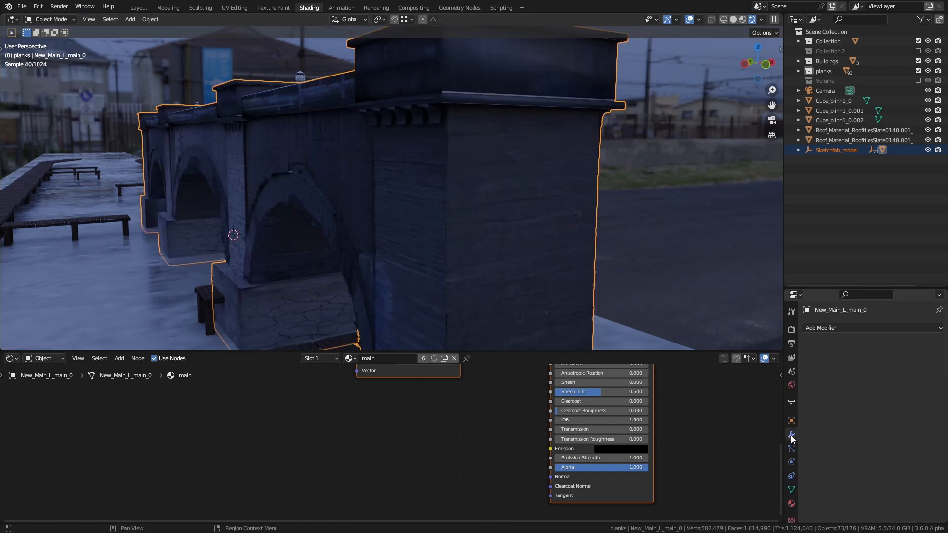
pyautogui.click(836, 327)
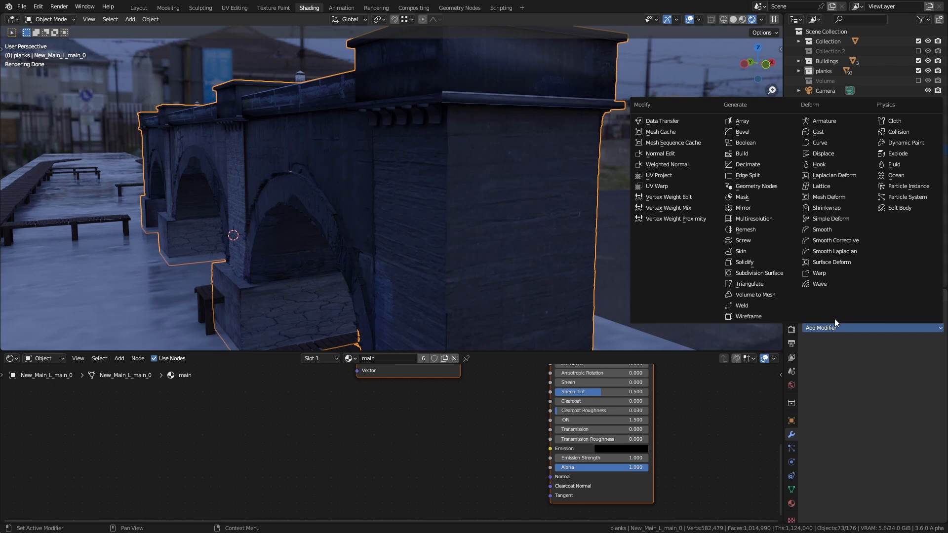
pyautogui.click(750, 166)
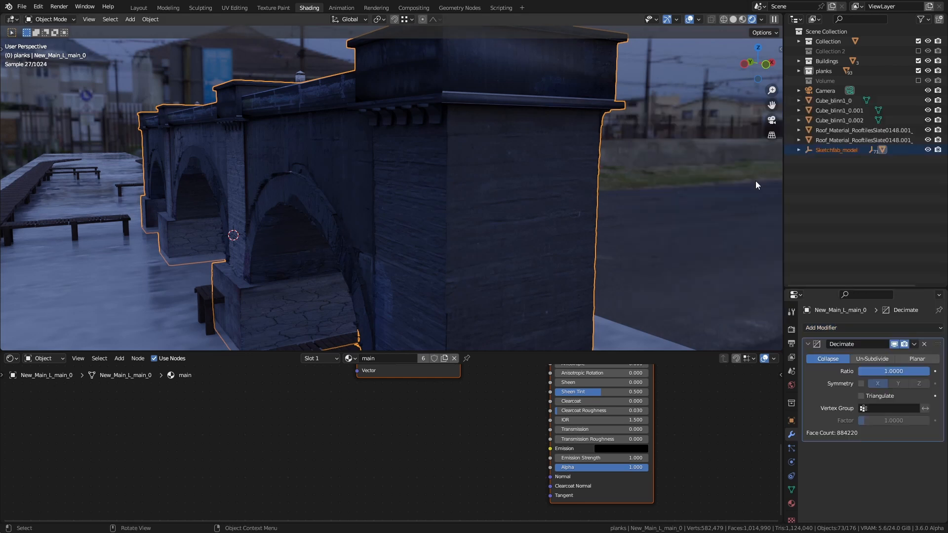
pyautogui.click(883, 372)
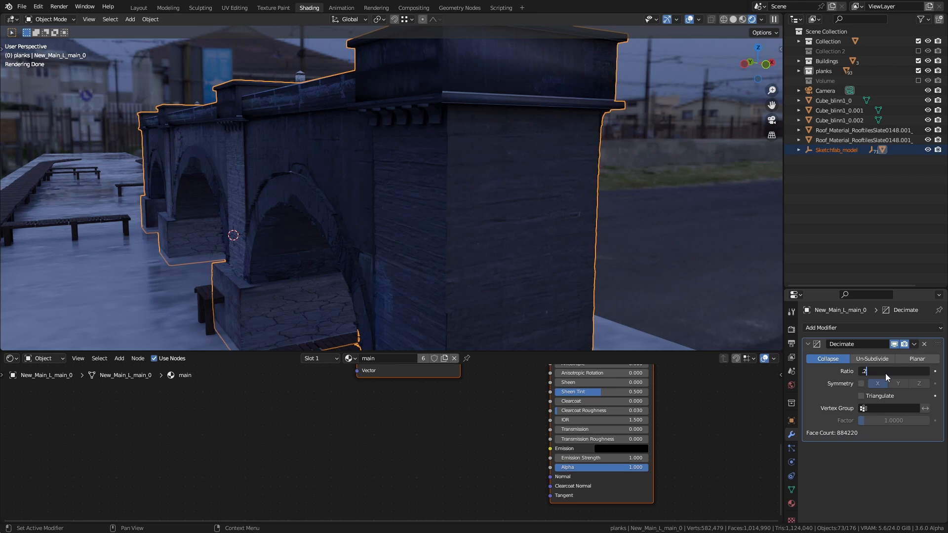
pyautogui.press('Return')
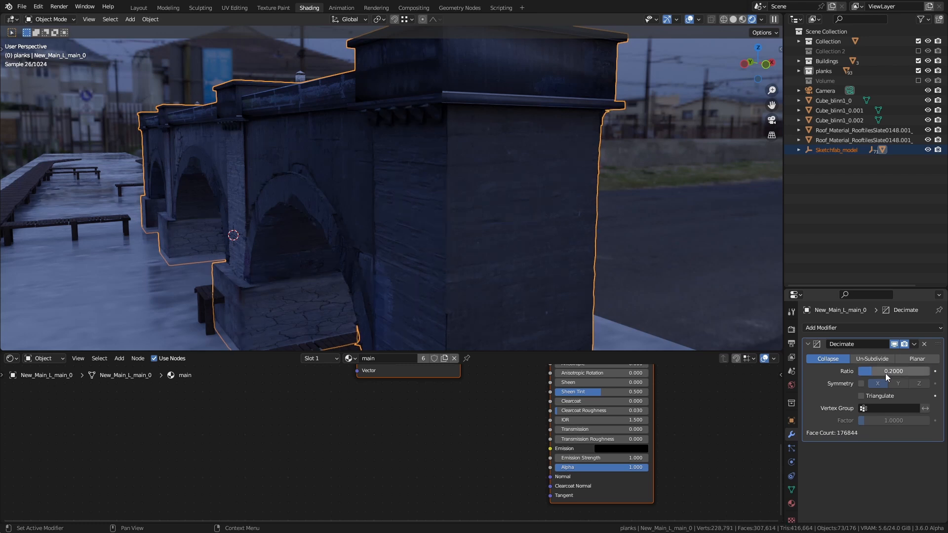
pyautogui.moveTo(348, 256); pyautogui.dragTo(401, 262, button='middle')
pyautogui.scroll(-4, 401, 262)
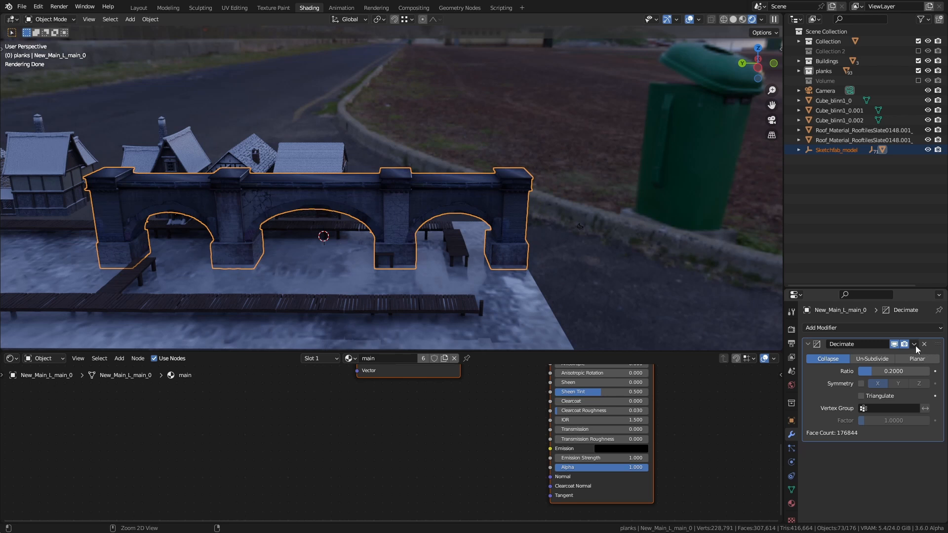
pyautogui.hotkey('ctrl', 'a')
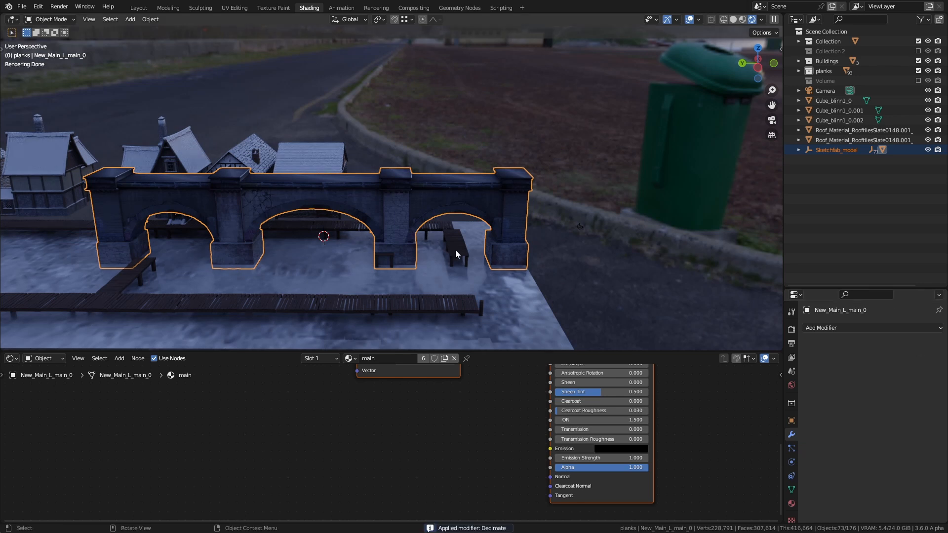
# Rotate the bridge 90 degrees in top view so it crosses the canal, and move it along the canal.
pyautogui.press('KP_7')
pyautogui.press('KP_Decimal')
pyautogui.write('r')
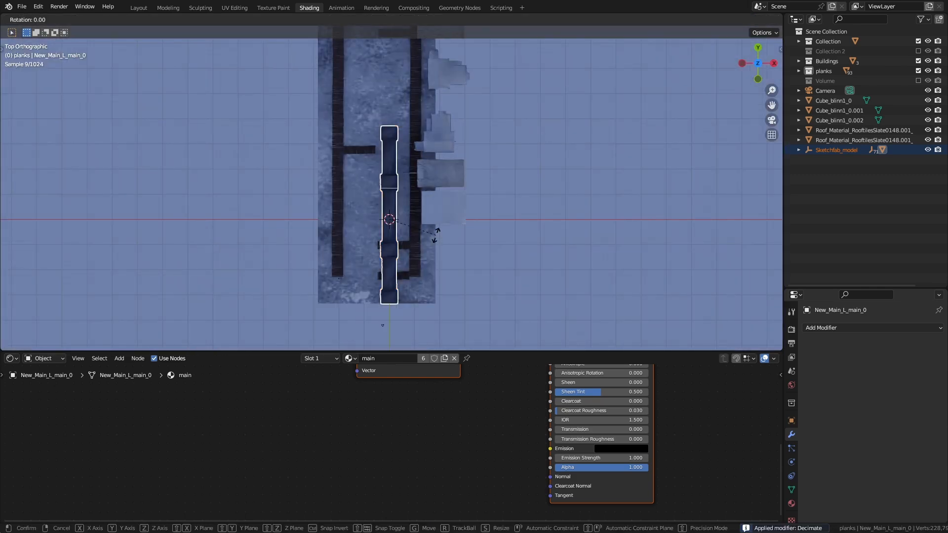
pyautogui.write('90')
pyautogui.press('Return')
pyautogui.keyDown('shift'); pyautogui.moveTo(433, 235); pyautogui.dragTo(412, 318, button='middle'); pyautogui.keyUp('shift')
pyautogui.scroll(-4, 402, 298)
pyautogui.scroll(-2, 412, 267)
pyautogui.press('g')
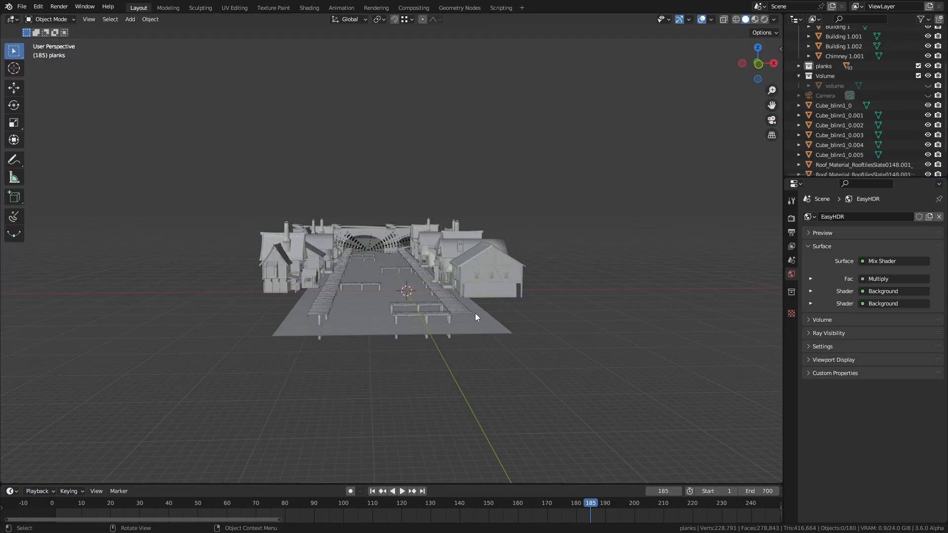
# Add a plane and scale it into a wide rectangle spanning the canal and the houses on both sides.
pyautogui.hotkey('shift', 'a')
pyautogui.click(515, 290)
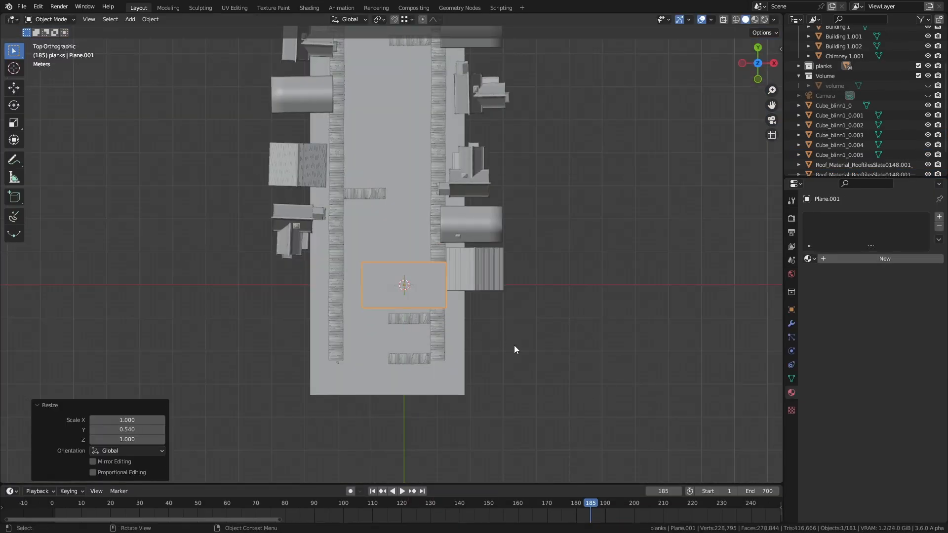
pyautogui.press('s')
pyautogui.press('x')
pyautogui.click(584, 345)
# Position the plane high above the village, scaled up by 1.142, and shift it 4.1065 m along Y.
pyautogui.press('g')
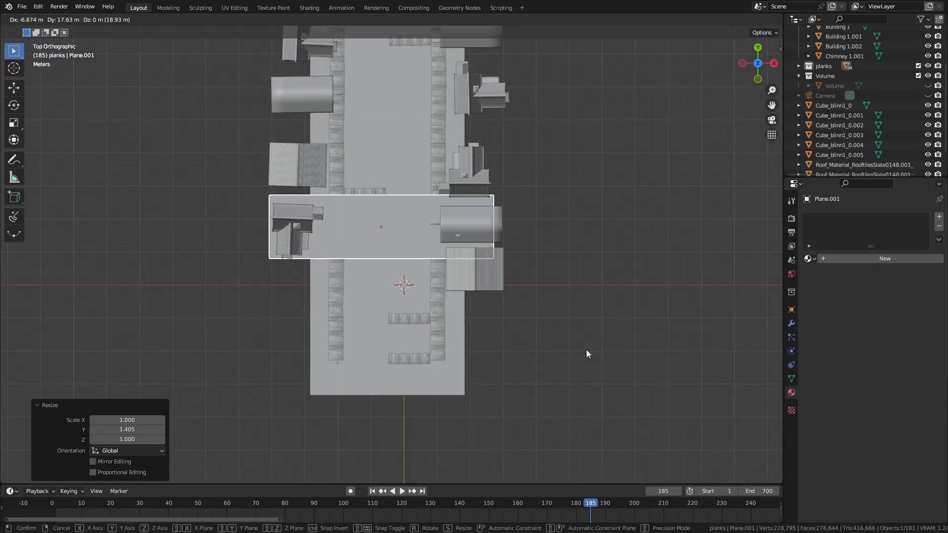
pyautogui.click(524, 326)
pyautogui.press('KP_1')
pyautogui.click(560, 250)
pyautogui.press('g')
pyautogui.press('y')
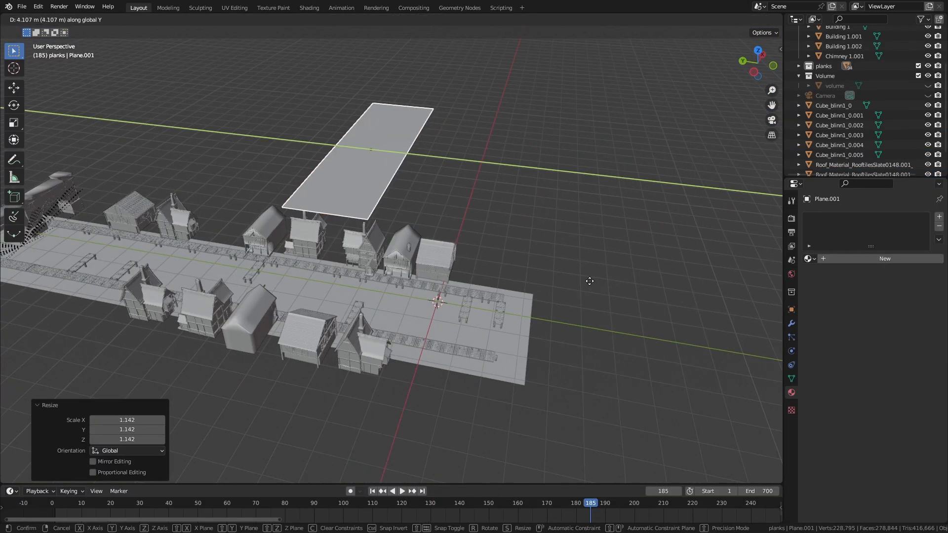
pyautogui.click(590, 280)
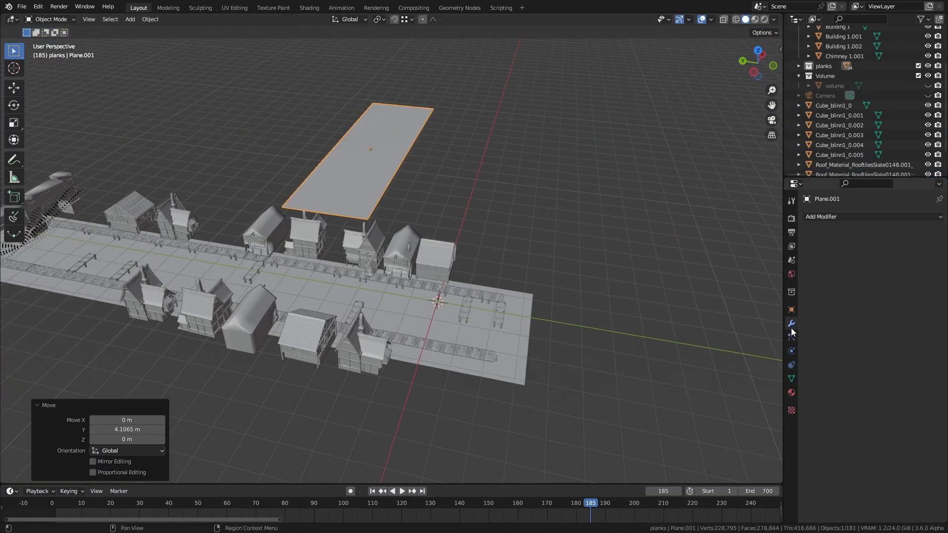
# Add an emitter particle system to the plane with 5000 particles, an end frame of 700 and a lifetime of 700.
pyautogui.click(791, 337)
pyautogui.click(939, 217)
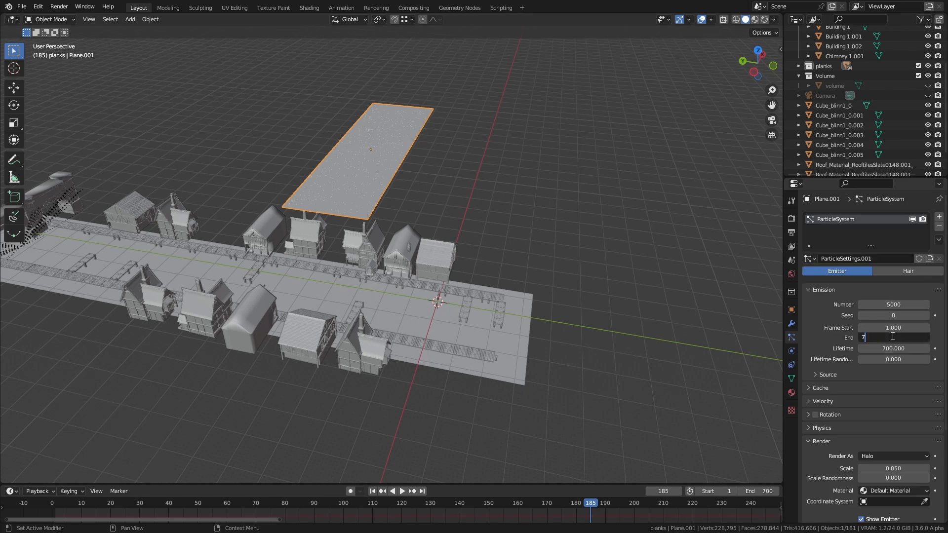
pyautogui.moveTo(509, 236); pyautogui.dragTo(482, 217, button='middle')
pyautogui.moveTo(552, 343); pyautogui.dragTo(579, 323, button='middle')
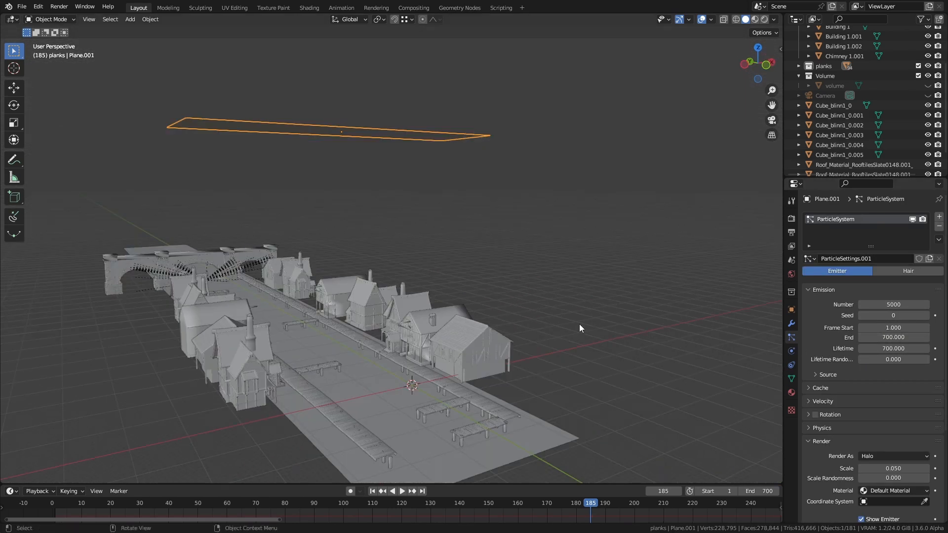
# Add an icosphere as the snowflake object and place it below the village ground.
pyautogui.hotkey('shift', 'a')
pyautogui.moveTo(572, 308)
pyautogui.click(644, 348)
pyautogui.scroll(6, 369, 339)
pyautogui.press('KP_Decimal')
pyautogui.rightClick(400, 297)
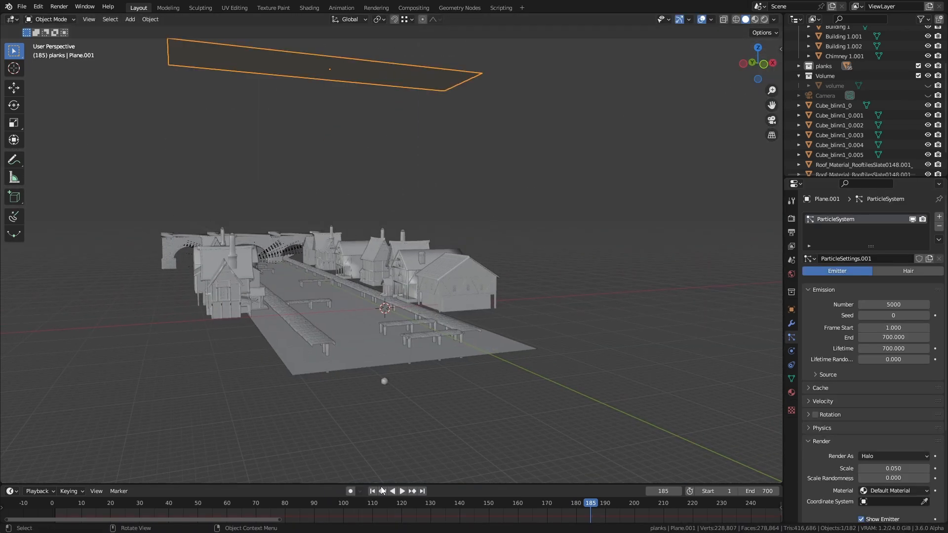
# Render the plane's particles as the icosphere object with a scale of 0.12 and a scale randomness of 0.333.
pyautogui.scroll(-4, 839, 424)
pyautogui.click(878, 377)
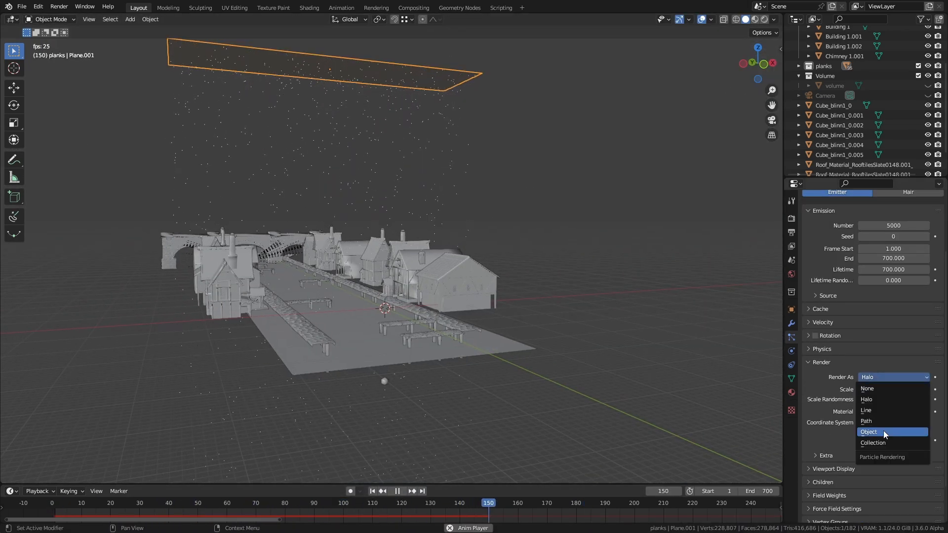
pyautogui.click(883, 431)
pyautogui.click(387, 380)
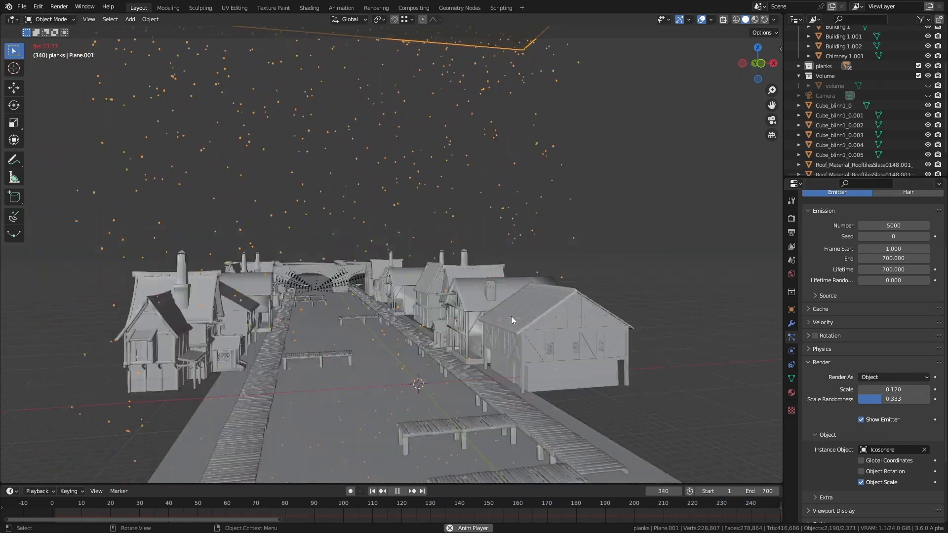
# Preview the falling snow through the camera in rendered shading.
pyautogui.press('KP_0')
pyautogui.press('space')
pyautogui.press('z')
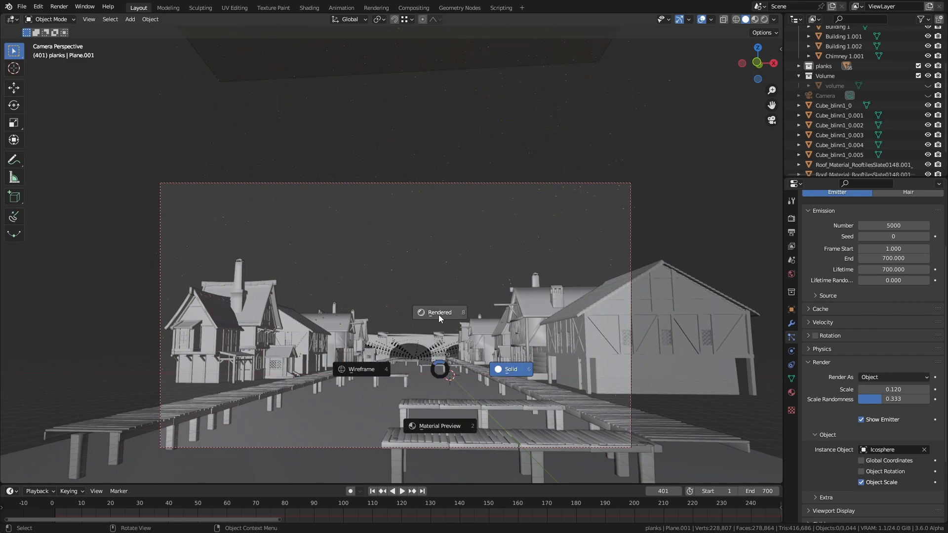
pyautogui.click(439, 315)
pyautogui.scroll(4, 427, 255)
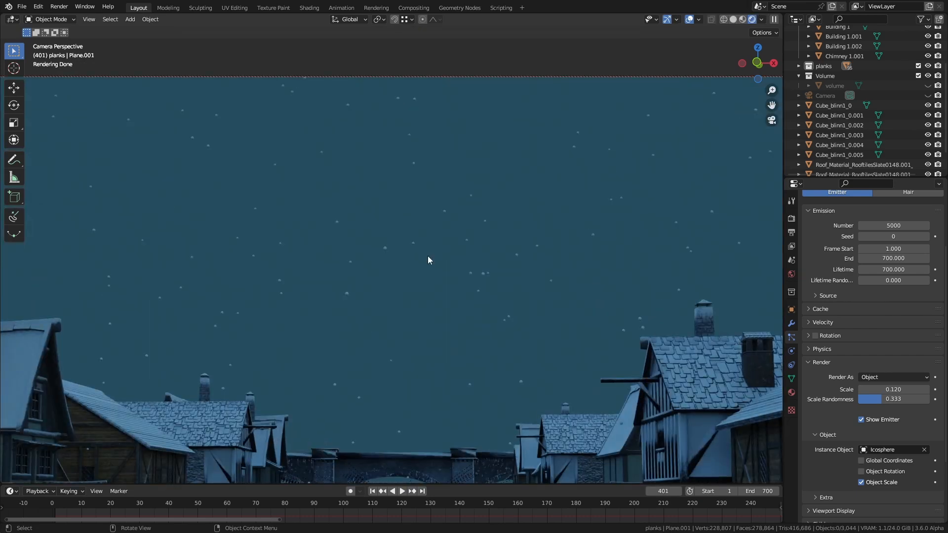
# Select the icosphere below the village and give it a new material.
pyautogui.scroll(-5, 427, 256)
pyautogui.moveTo(417, 256); pyautogui.dragTo(425, 251, button='middle')
pyautogui.click(435, 399)
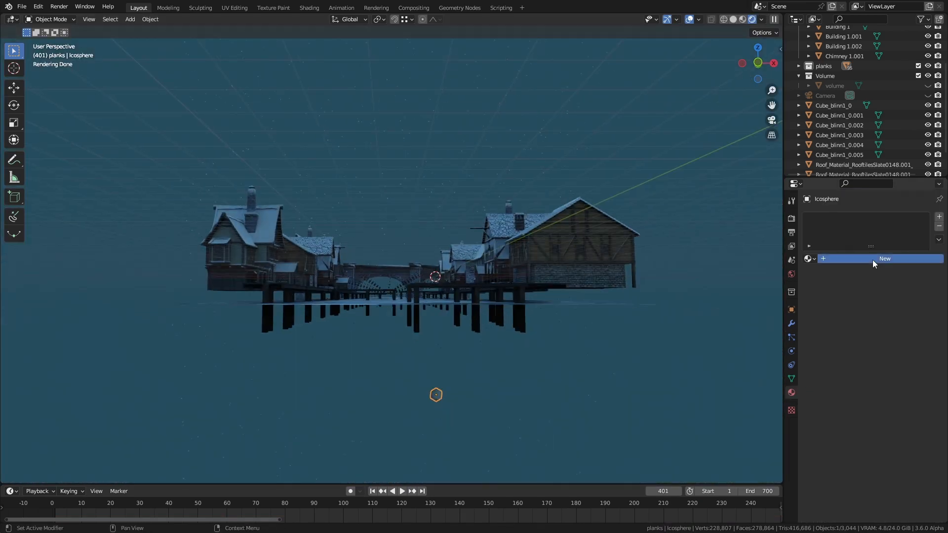
pyautogui.click(872, 260)
# Play back the baked snowfall through the camera.
pyautogui.press('KP_0')
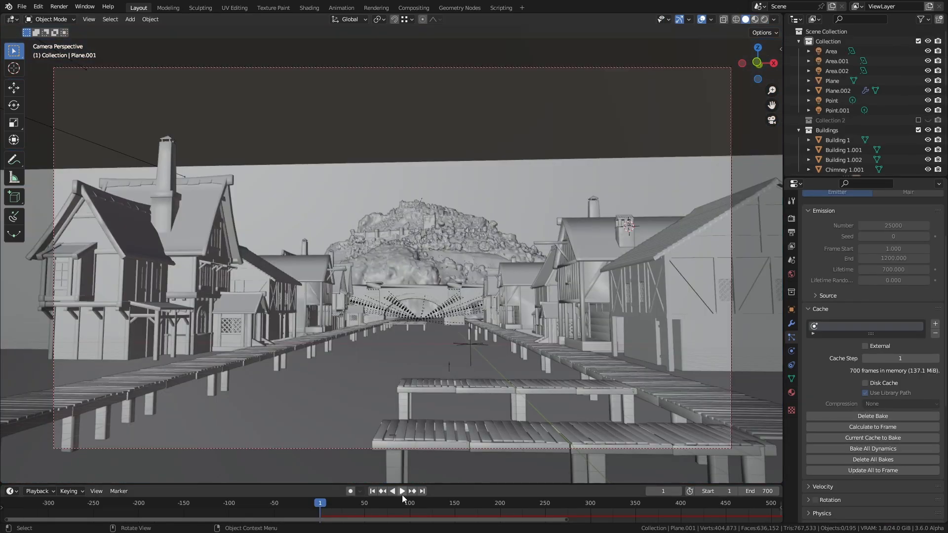
pyautogui.click(402, 493)
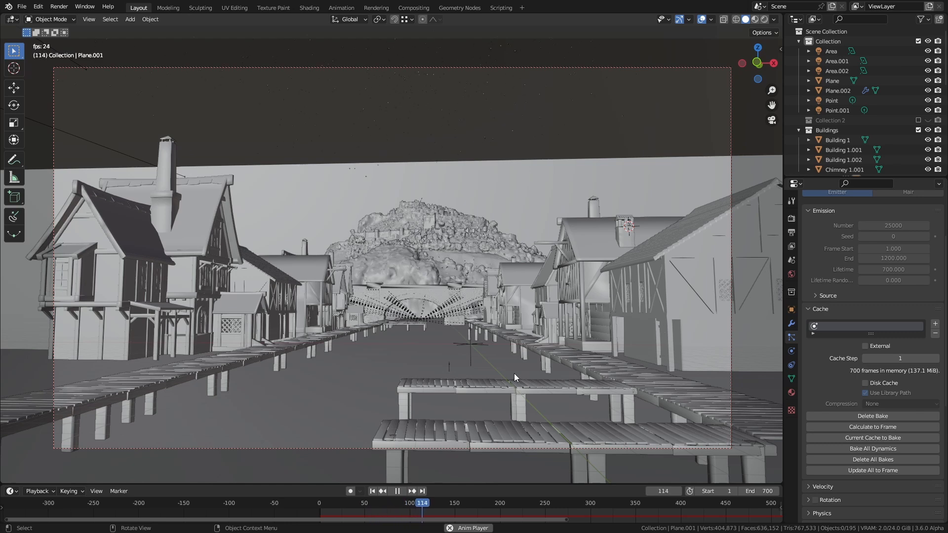
pyautogui.click(401, 130)
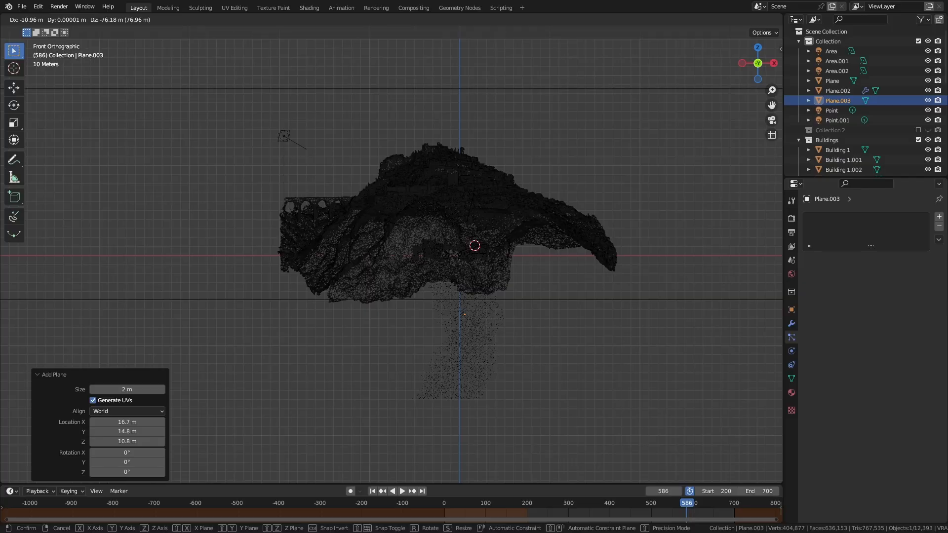
# Add a large plane and position it beneath the village, spanning the area where the particles fall.
pyautogui.click(441, 191)
pyautogui.press('g')
pyautogui.click(444, 179)
pyautogui.moveTo(618, 275); pyautogui.dragTo(694, 297, button='middle')
pyautogui.scroll(5, 485, 326)
# Enable Collision with Kill Particles on the lower plane and raise it 36.395 m along Z.
pyautogui.click(791, 351)
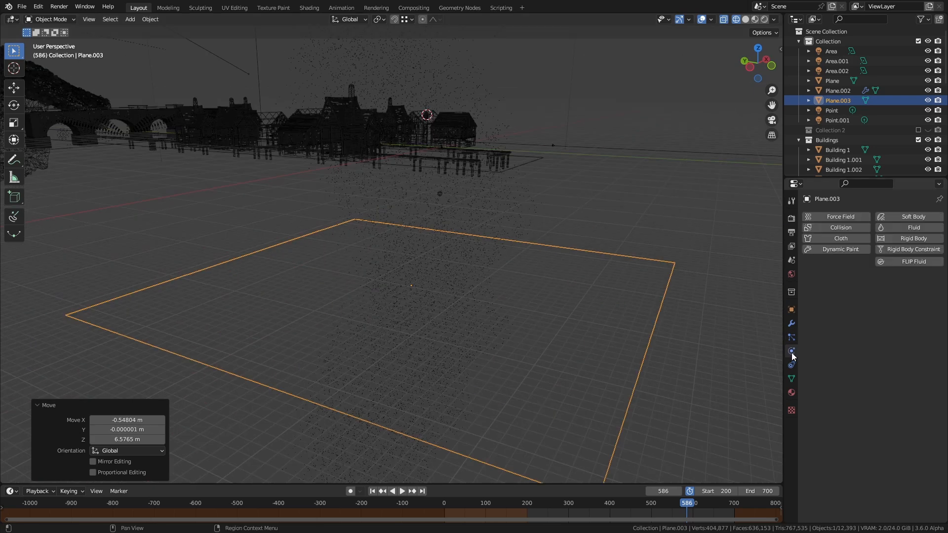
pyautogui.click(832, 228)
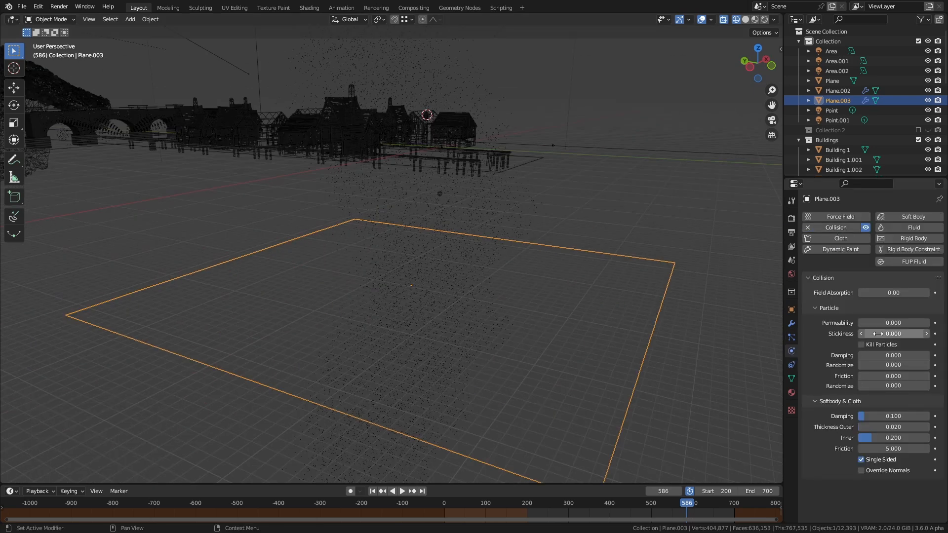
pyautogui.press('g')
pyautogui.press('z')
pyautogui.click(516, 230)
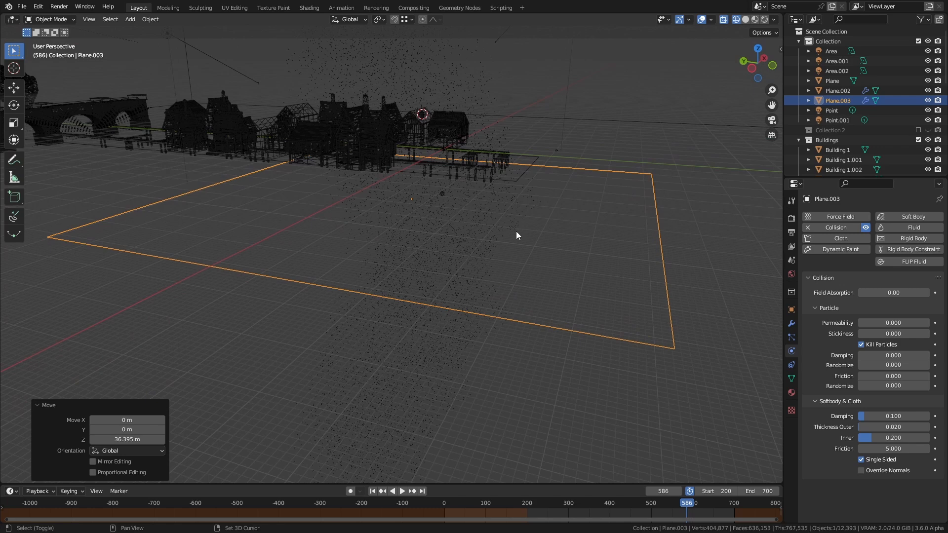
# Select the snow emitter plane above the village and rebake its particle cache.
pyautogui.moveTo(516, 230); pyautogui.dragTo(416, 173, button='middle')
pyautogui.click(413, 164)
pyautogui.click(791, 337)
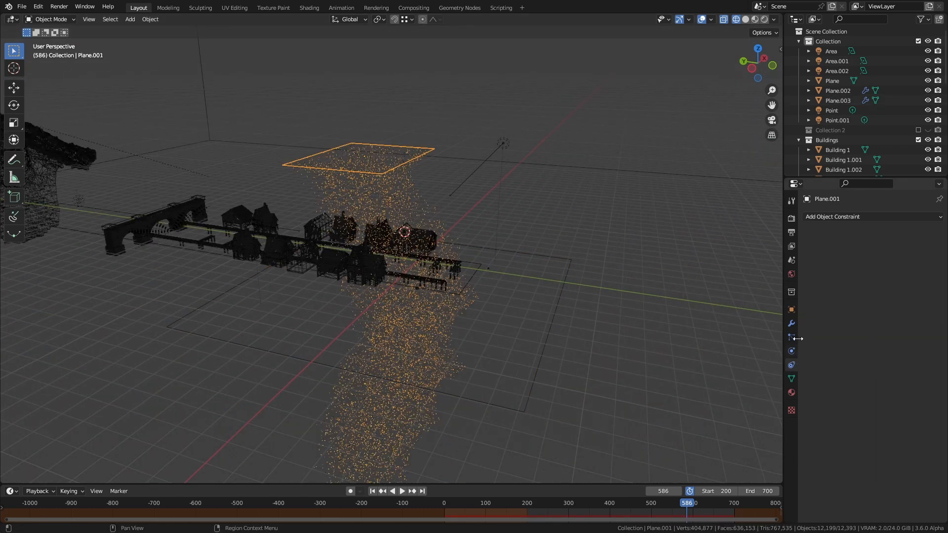
pyautogui.click(863, 475)
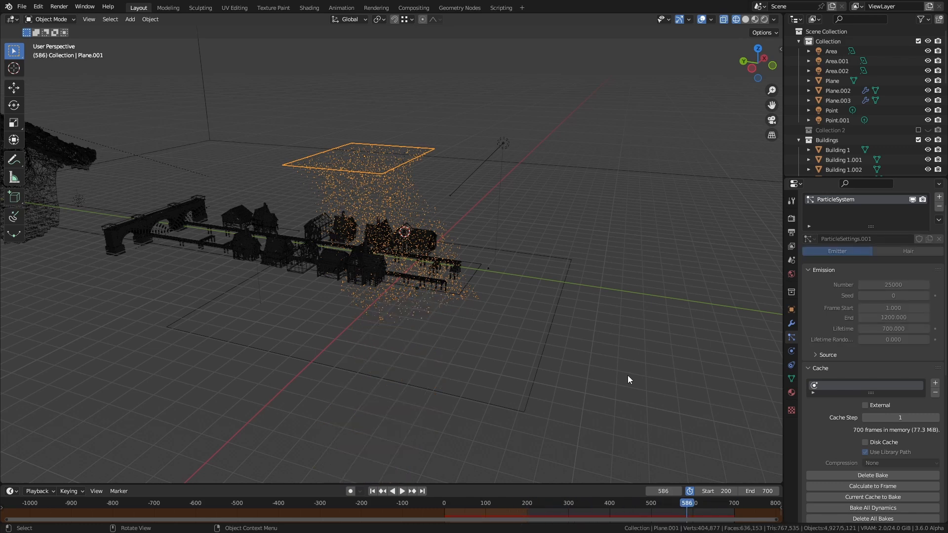
# Play the animation to check how the particles behave at the collision plane.
pyautogui.click(403, 491)
pyautogui.moveTo(464, 365); pyautogui.dragTo(454, 344, button='middle')
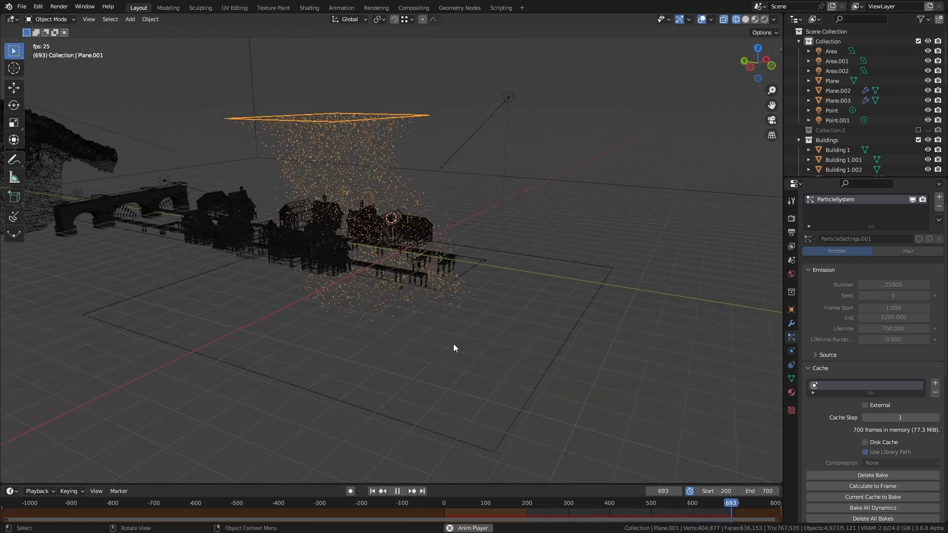
pyautogui.press('space')
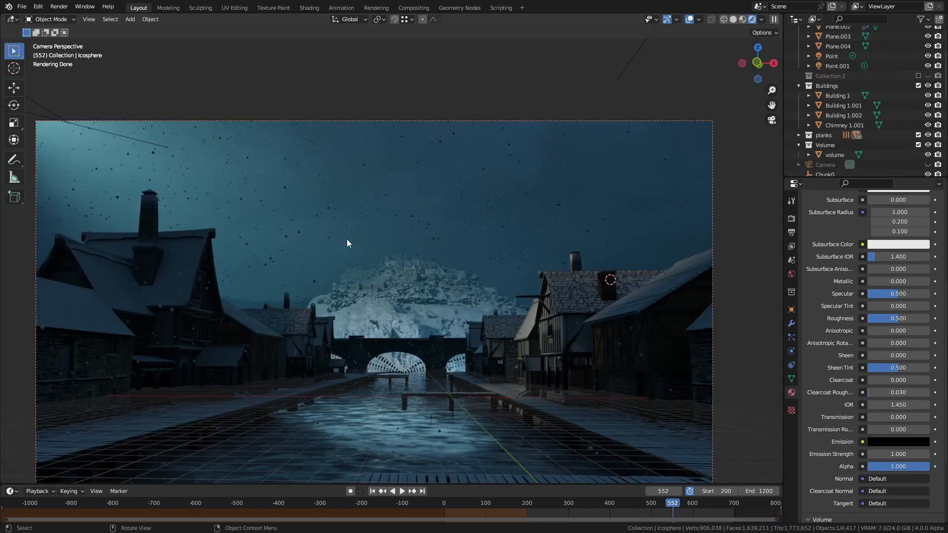
# Brighten the icosphere material's emission colour to a dark grey with a value of about 0.128.
pyautogui.scroll(5, 296, 229)
pyautogui.scroll(-5, 385, 123)
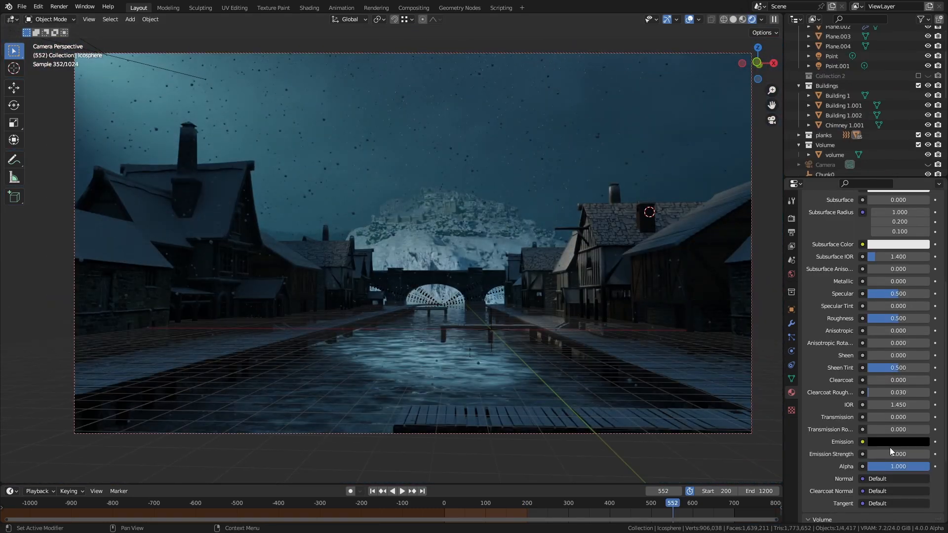
pyautogui.click(890, 445)
pyautogui.moveTo(922, 369); pyautogui.dragTo(921, 343)
pyautogui.scroll(6, 446, 175)
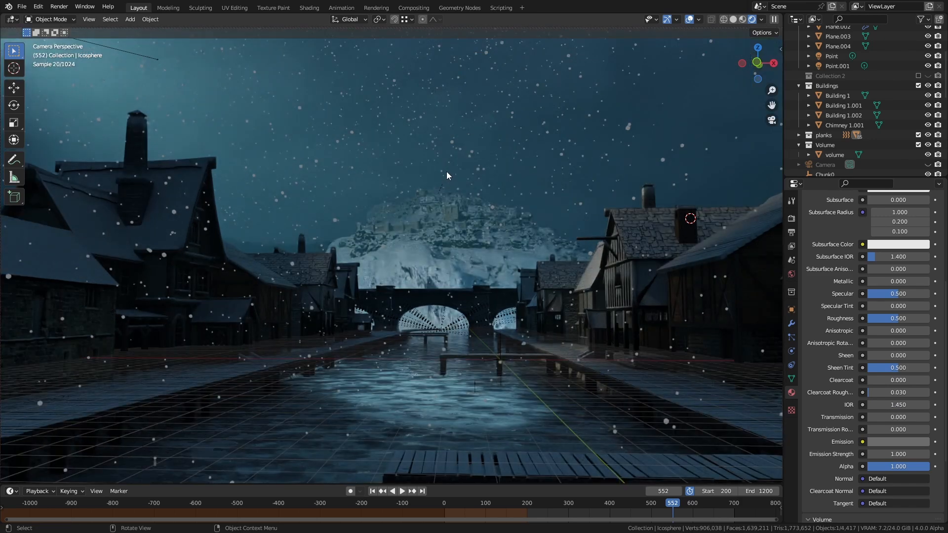
pyautogui.click(884, 441)
pyautogui.moveTo(922, 346); pyautogui.dragTo(922, 348)
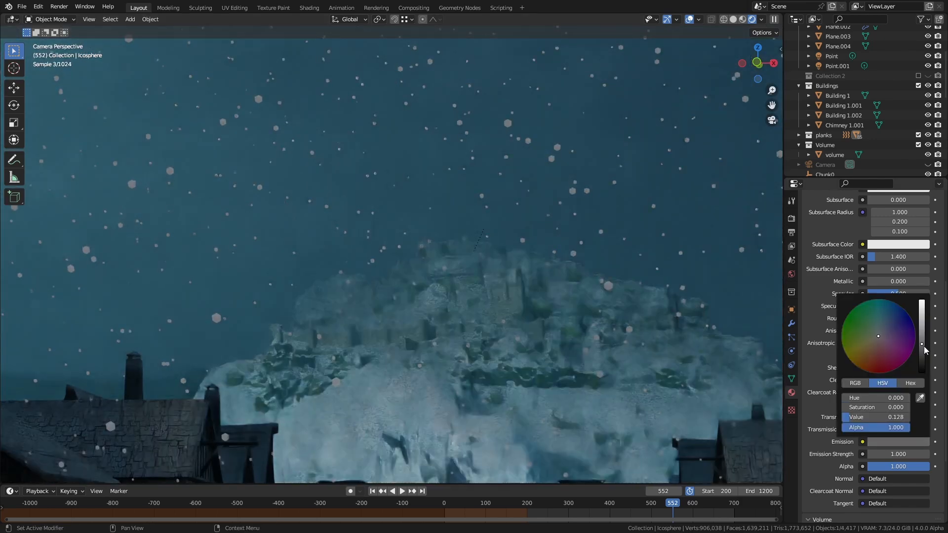
pyautogui.scroll(-6, 352, 254)
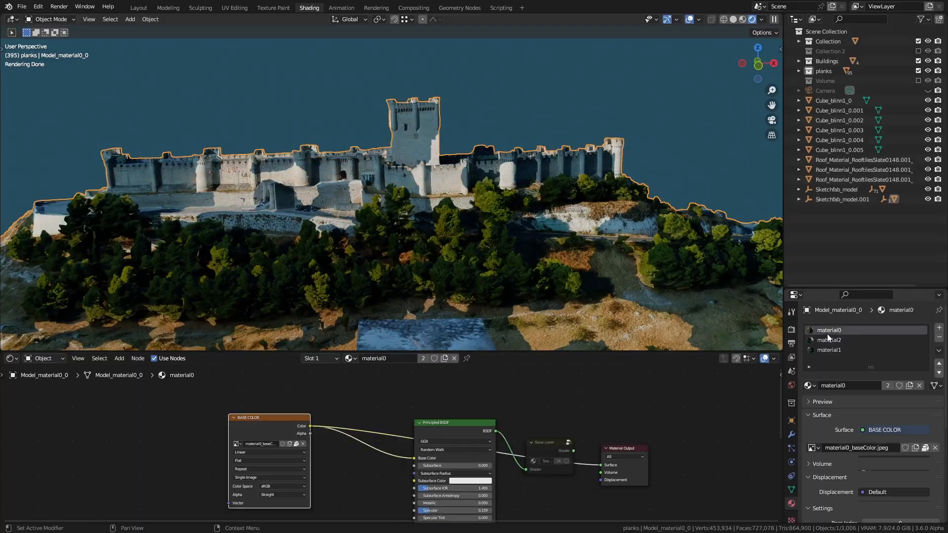
# Insert a Hue/Saturation/Value node with a value of 0.5 after the base colour texture in the castle's material1.
pyautogui.moveTo(419, 241); pyautogui.dragTo(451, 244, button='middle')
pyautogui.scroll(5, 421, 150)
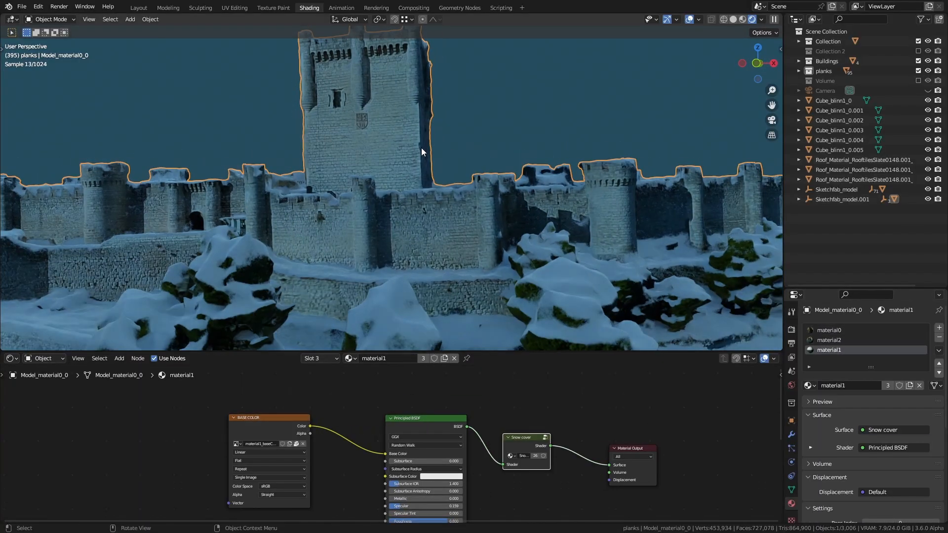
pyautogui.moveTo(345, 433); pyautogui.dragTo(381, 421, button='middle')
pyautogui.moveTo(321, 419); pyautogui.dragTo(256, 428)
pyautogui.hotkey('shift', 'a')
pyautogui.write('hu')
pyautogui.click(333, 402)
pyautogui.scroll(4, 345, 426)
pyautogui.doubleClick(354, 433)
pyautogui.write('0.5')
pyautogui.press('Return')
# Copy the Hue/Saturation/Value node into material2 and material0, between the base colour texture and the Principled BSDF.
pyautogui.hotkey('ctrl', 'c')
pyautogui.click(827, 340)
pyautogui.hotkey('ctrl', 'v')
pyautogui.press('g')
pyautogui.click(388, 406)
pyautogui.click(820, 330)
pyautogui.hotkey('ctrl', 'v')
pyautogui.press('g')
pyautogui.click(395, 419)
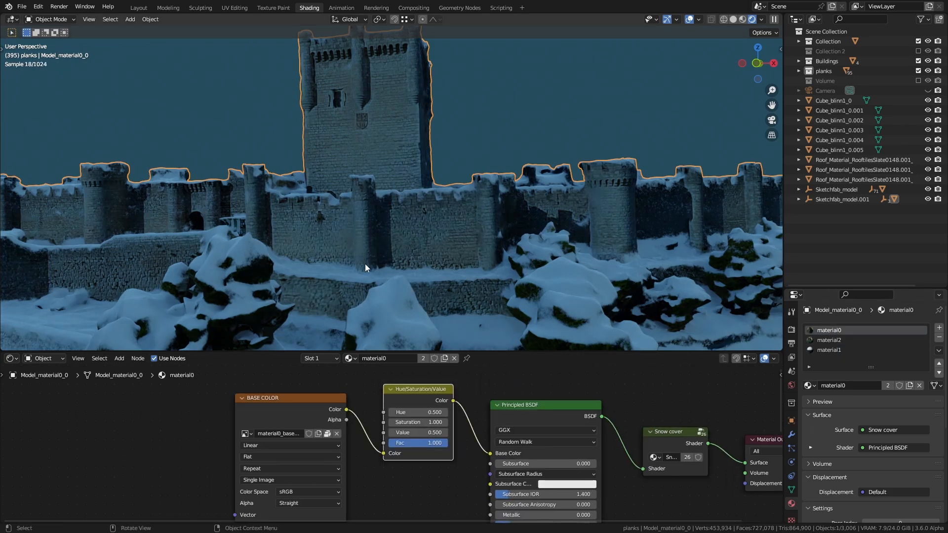
pyautogui.scroll(-8, 375, 279)
pyautogui.hotkey('alt', 'a')
pyautogui.moveTo(411, 194); pyautogui.dragTo(434, 226, button='middle')
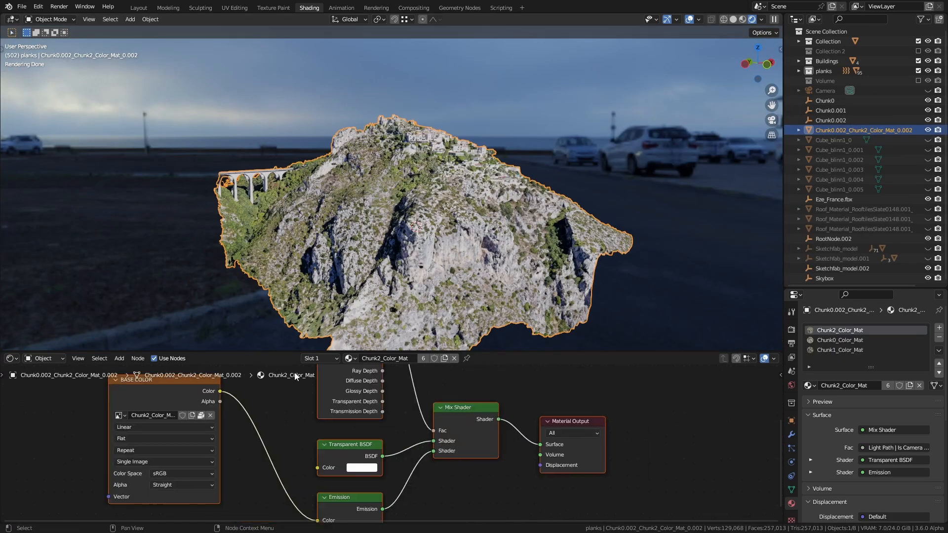
# Add a Principled BSDF to Chunk2_Color_Mat, link the base colour texture and material output, and set specular 0.264 and roughness 0.845.
pyautogui.hotkey('shift', 'a')
pyautogui.write('pri')
pyautogui.press('Return')
pyautogui.click(513, 394)
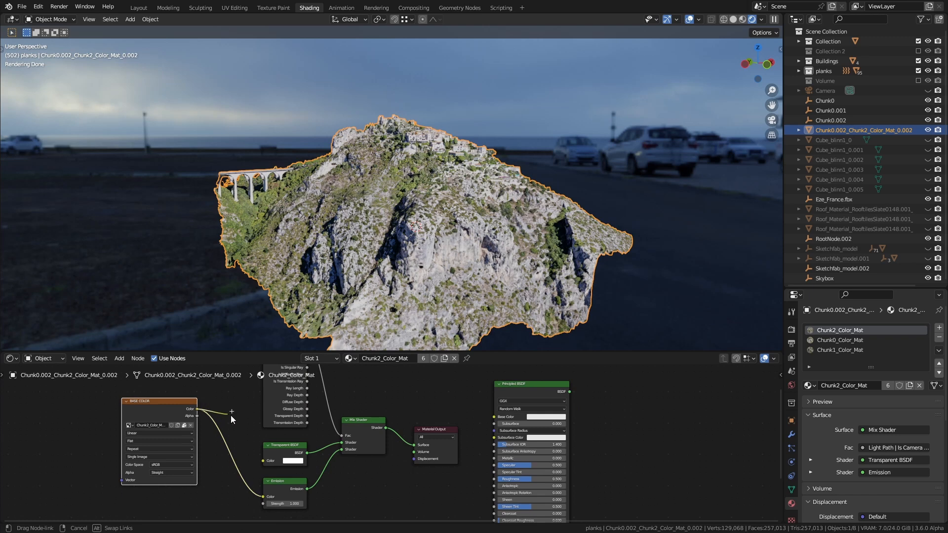
pyautogui.keyDown('ctrl'); pyautogui.keyDown('shift'); pyautogui.click(539, 387); pyautogui.keyUp('shift'); pyautogui.keyUp('ctrl')
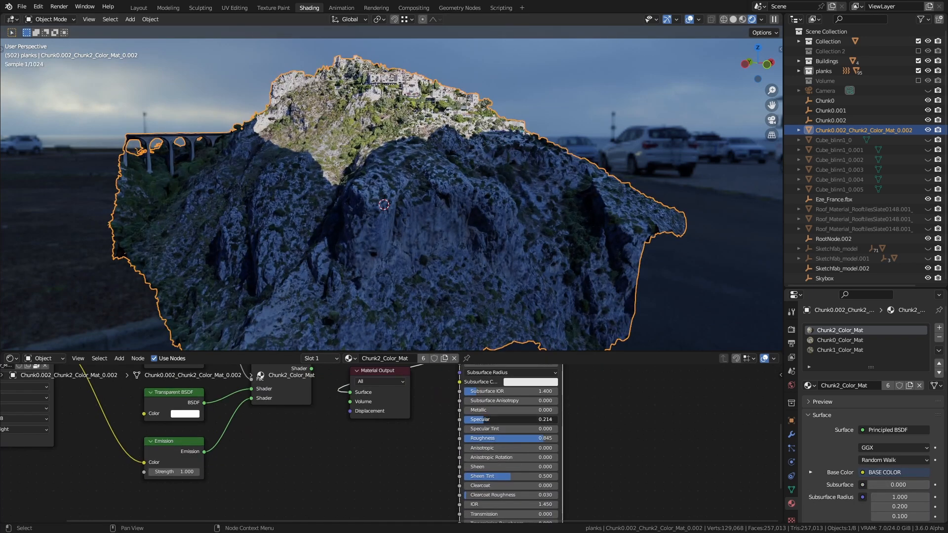
pyautogui.moveTo(484, 419); pyautogui.dragTo(489, 419)
pyautogui.moveTo(489, 419); pyautogui.dragTo(484, 462, button='middle')
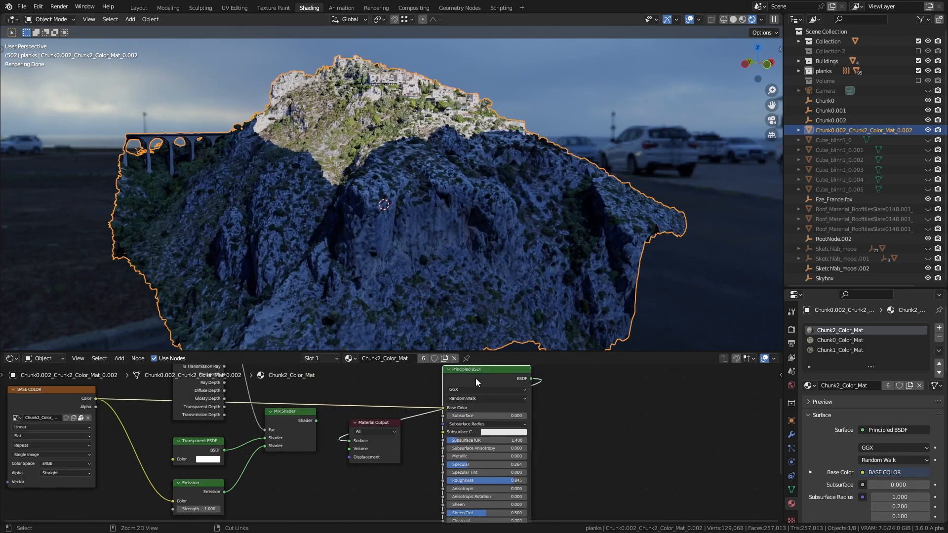
# Copy the Principled BSDF into Chunk0_Color_Mat, link it to the base colour texture and output, and delete the old shader nodes.
pyautogui.hotkey('ctrl', 'c')
pyautogui.click(840, 340)
pyautogui.hotkey('ctrl', 'v')
pyautogui.scroll(-2, 484, 406)
pyautogui.moveTo(177, 434); pyautogui.dragTo(433, 397)
pyautogui.scroll(-2, 435, 420)
pyautogui.moveTo(384, 378); pyautogui.dragTo(300, 486)
pyautogui.press('x')
pyautogui.moveTo(472, 379); pyautogui.dragTo(396, 468)
# Replace the old shader nodes in Chunk1_Color_Mat with the copied Principled BSDF, linked between the base colour texture and the output.
pyautogui.click(857, 350)
pyautogui.moveTo(384, 388); pyautogui.dragTo(300, 497)
pyautogui.press('x')
pyautogui.hotkey('ctrl', 'v')
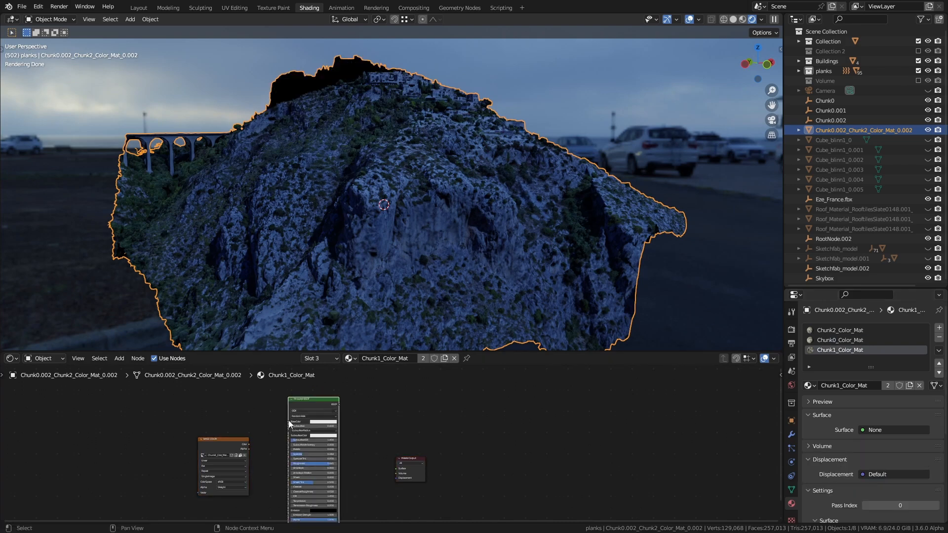
pyautogui.moveTo(250, 444); pyautogui.dragTo(290, 422)
pyautogui.keyDown('ctrl'); pyautogui.keyDown('shift'); pyautogui.click(324, 405); pyautogui.keyUp('shift'); pyautogui.keyUp('ctrl')
# Apply the mountain's rotation and scale.
pyautogui.moveTo(307, 222); pyautogui.dragTo(346, 236, button='middle')
pyautogui.hotkey('ctrl', 'a')
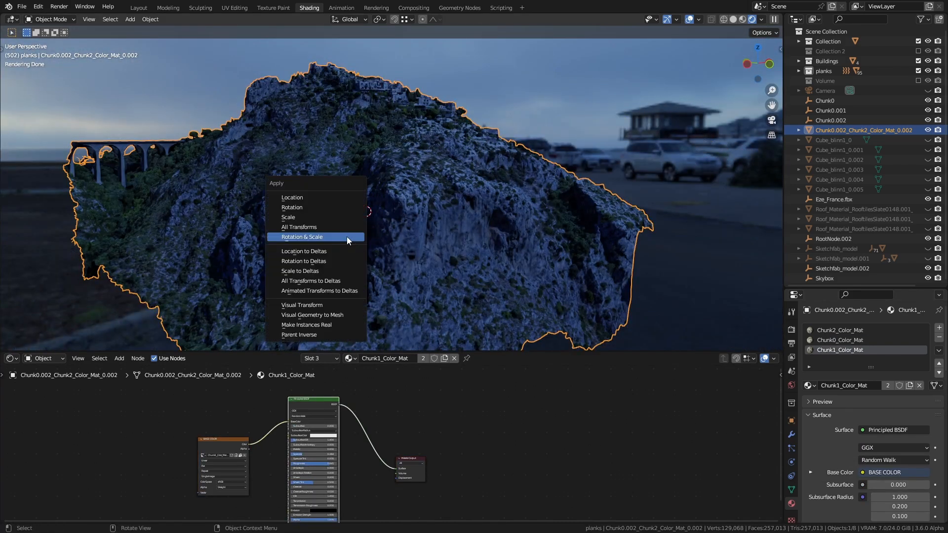
pyautogui.click(347, 238)
# Insert the Snow cover node group between the Principled BSDF and the material output in Chunk1_Color_Mat.
pyautogui.scroll(3, 386, 443)
pyautogui.hotkey('shift', 'a')
pyautogui.moveTo(379, 511)
pyautogui.click(429, 511)
pyautogui.click(372, 443)
# Insert the Snow cover node group before the material output in Chunk0_Color_Mat.
pyautogui.click(852, 341)
pyautogui.hotkey('ctrl', 'v')
pyautogui.hotkey('ctrl', 'z')
pyautogui.hotkey('shift', 'a')
pyautogui.moveTo(466, 437)
pyautogui.click(511, 438)
pyautogui.click(387, 451)
# Move the Principled BSDF clear in Chunk2_Color_Mat and insert the Snow cover node group between it and the material output.
pyautogui.click(853, 330)
pyautogui.moveTo(469, 432); pyautogui.dragTo(317, 506)
pyautogui.hotkey('shift', 'a')
pyautogui.moveTo(464, 486)
pyautogui.click(505, 486)
pyautogui.click(377, 460)
pyautogui.moveTo(355, 254)
pyautogui.mouseDown(button='middle')
pyautogui.moveTo(428, 263)
pyautogui.moveTo(350, 248)
pyautogui.mouseUp(button='middle')
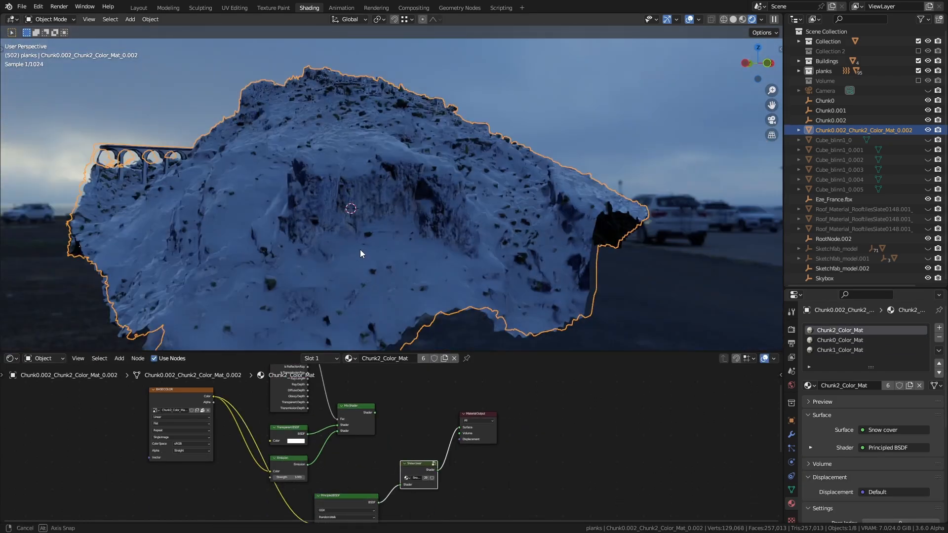
pyautogui.scroll(-5, 368, 261)
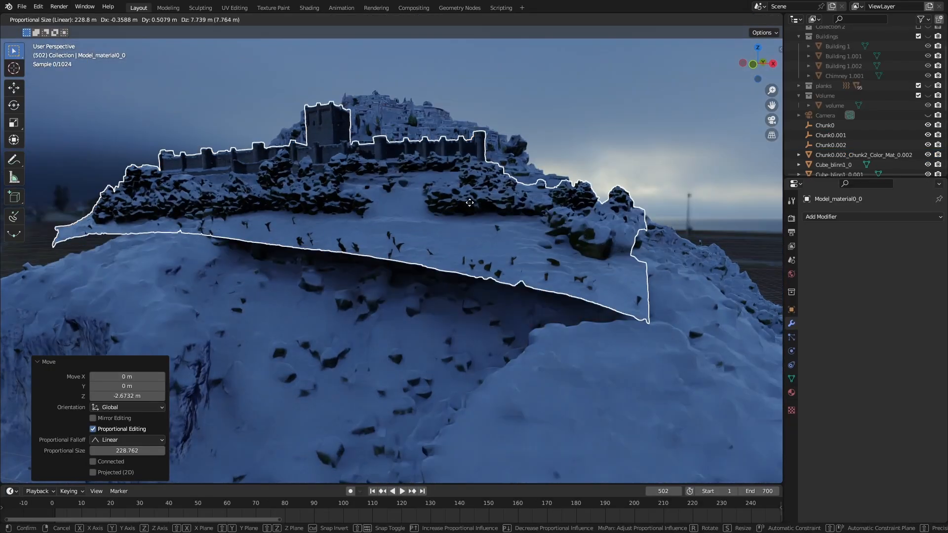
# Add a Decimate modifier in Collapse mode to the castle model and apply it.
pyautogui.click(871, 216)
pyautogui.click(754, 287)
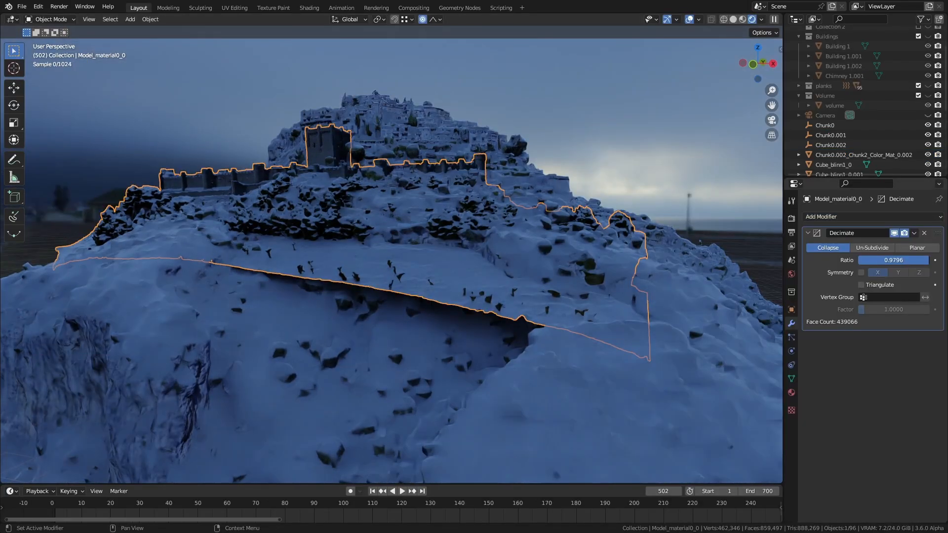
pyautogui.hotkey('ctrl', 'a')
# Try to move part of the castle's terrain along Z in Edit Mode with proportional editing.
pyautogui.press('Tab')
pyautogui.scroll(2, 370, 328)
pyautogui.press('g')
pyautogui.press('z')
pyautogui.scroll(10, 390, 328)
pyautogui.rightClick(387, 314)
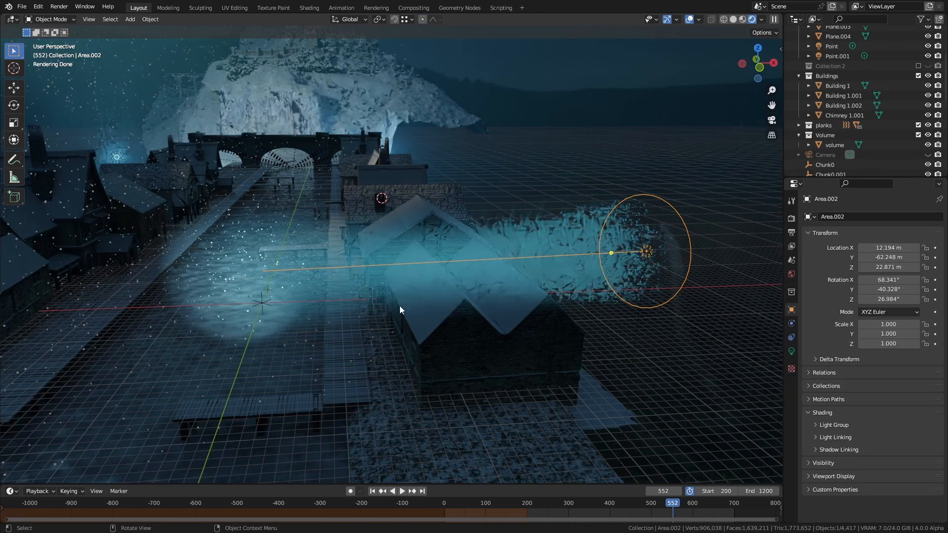
pyautogui.moveTo(414, 308)
pyautogui.mouseDown(button='middle')
pyautogui.moveTo(401, 297)
pyautogui.moveTo(401, 309)
pyautogui.mouseUp(button='middle')
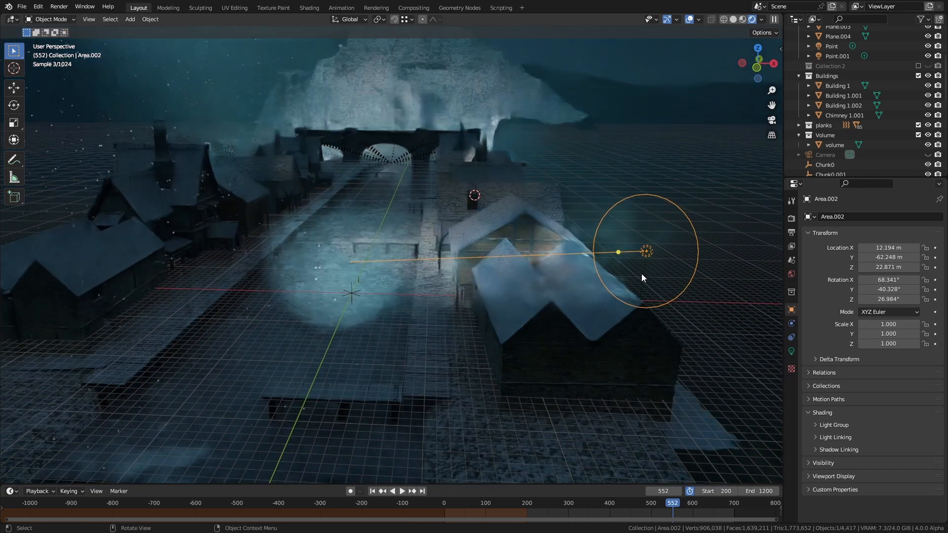
# Try moving the Area.002 light across the canal village in the camera view to compare its effect on the scene.
pyautogui.moveTo(346, 282)
pyautogui.mouseDown(button='middle')
pyautogui.moveTo(339, 294)
pyautogui.moveTo(343, 282)
pyautogui.mouseUp(button='middle')
pyautogui.press('KP_0')
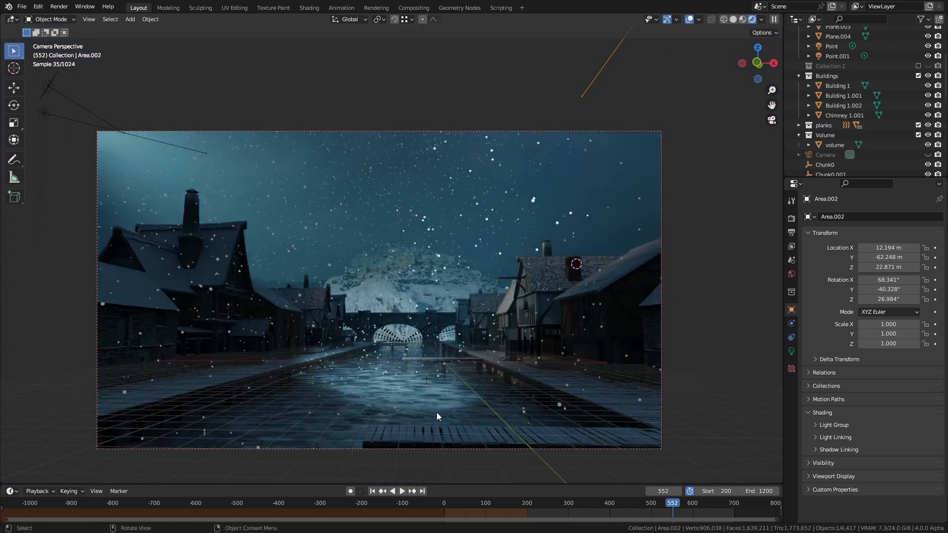
pyautogui.scroll(7, 436, 412)
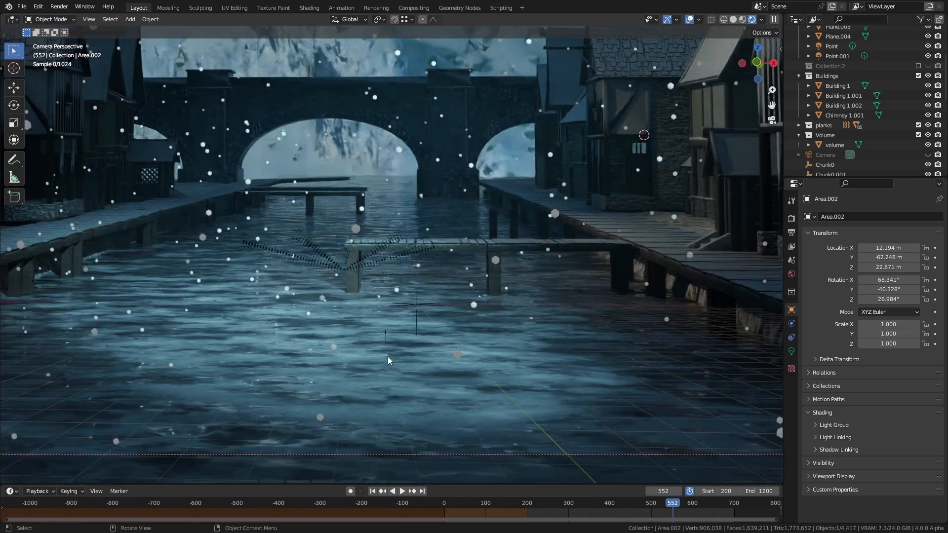
pyautogui.scroll(-4, 389, 357)
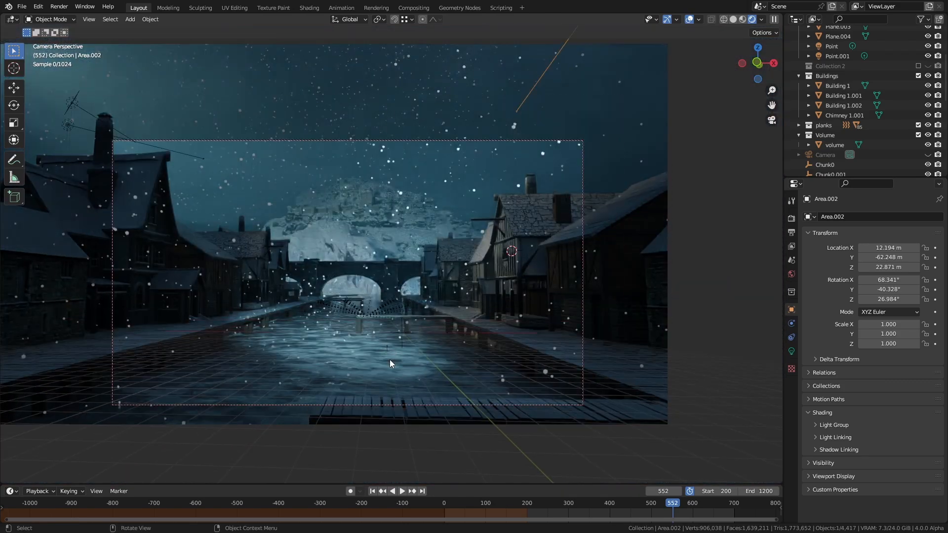
pyautogui.scroll(4, 469, 200)
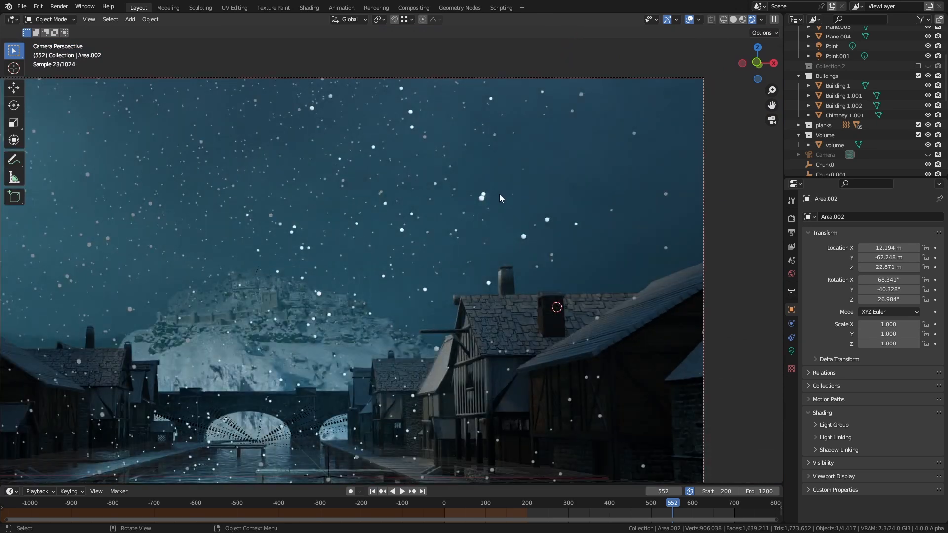
pyautogui.scroll(-3, 500, 193)
pyautogui.press('g')
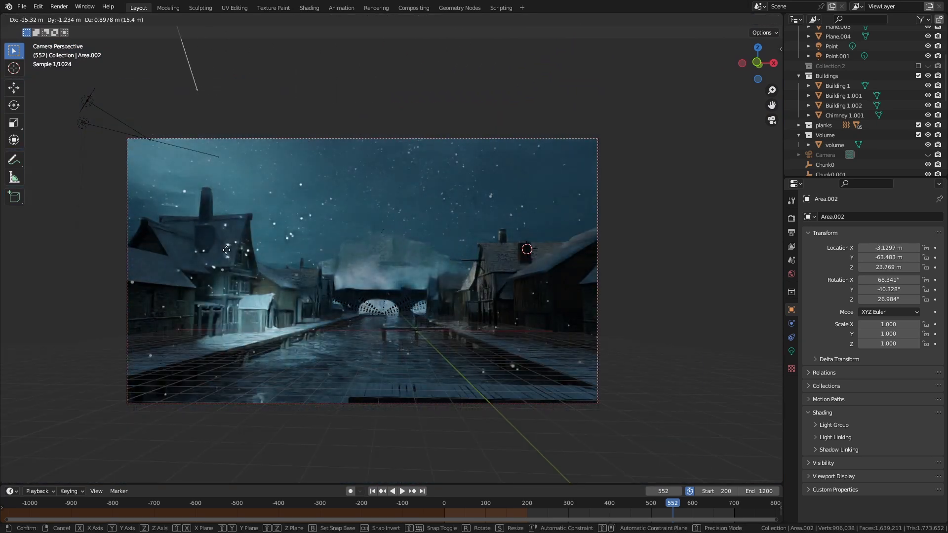
pyautogui.click(378, 271)
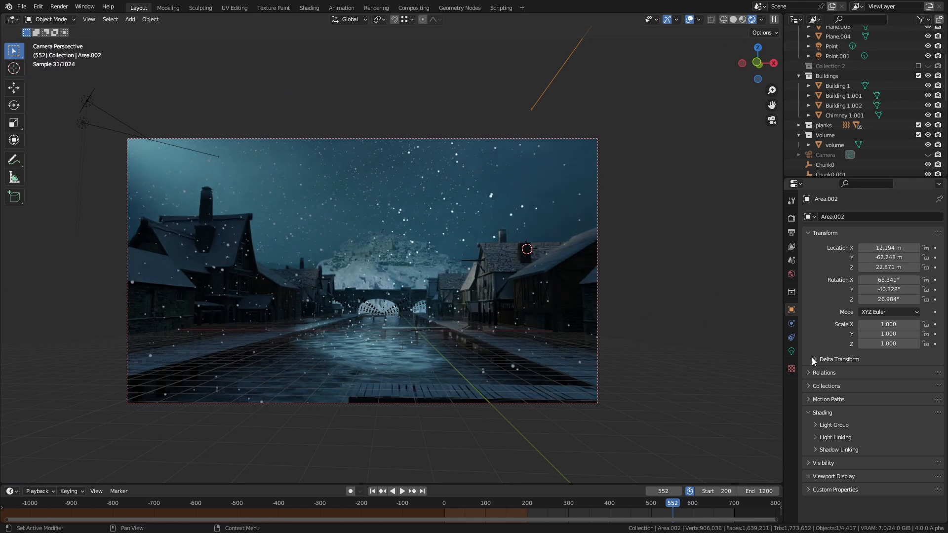
# Set Collection as the light linking collection of the Area.002 light.
pyautogui.click(834, 437)
pyautogui.click(812, 452)
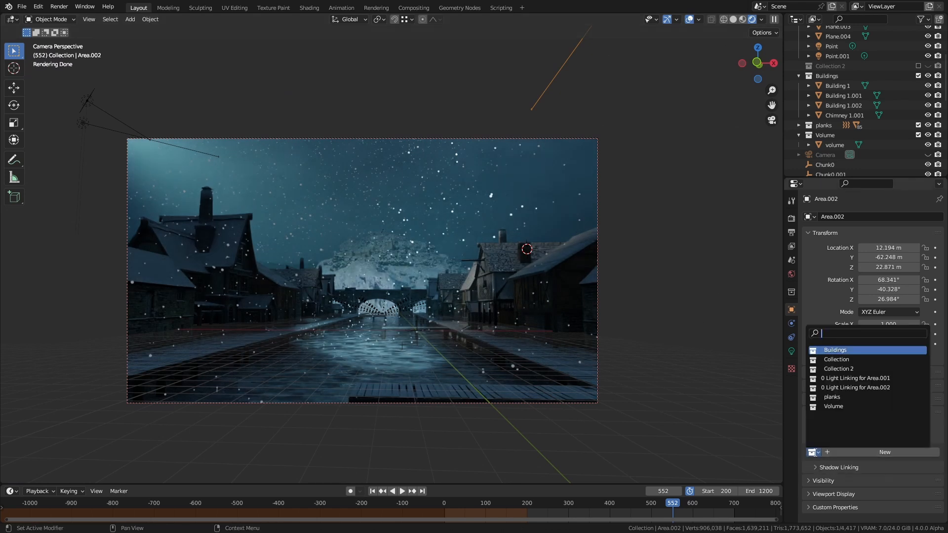
pyautogui.click(844, 359)
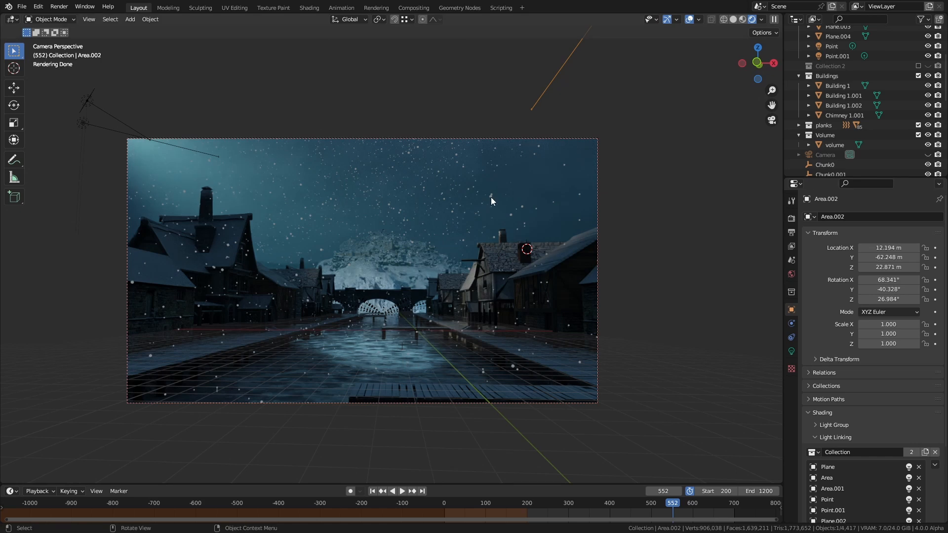
# Try moving the linked Area.002 light to test which objects it illuminates.
pyautogui.scroll(2, 477, 200)
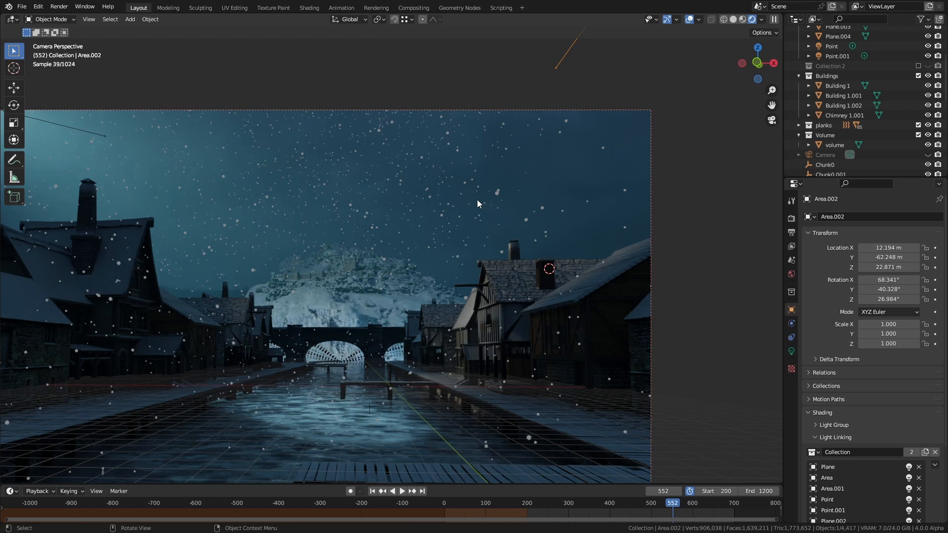
pyautogui.press('g')
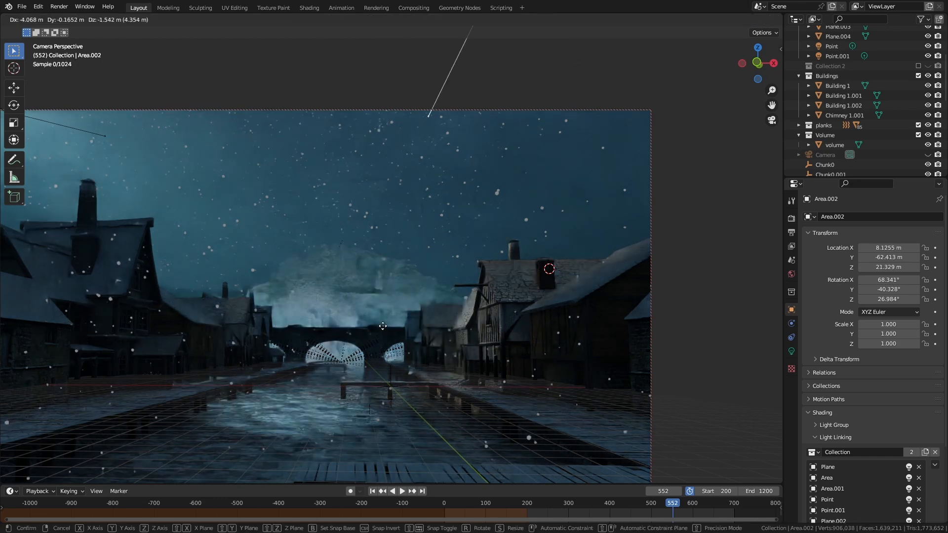
pyautogui.press('Escape')
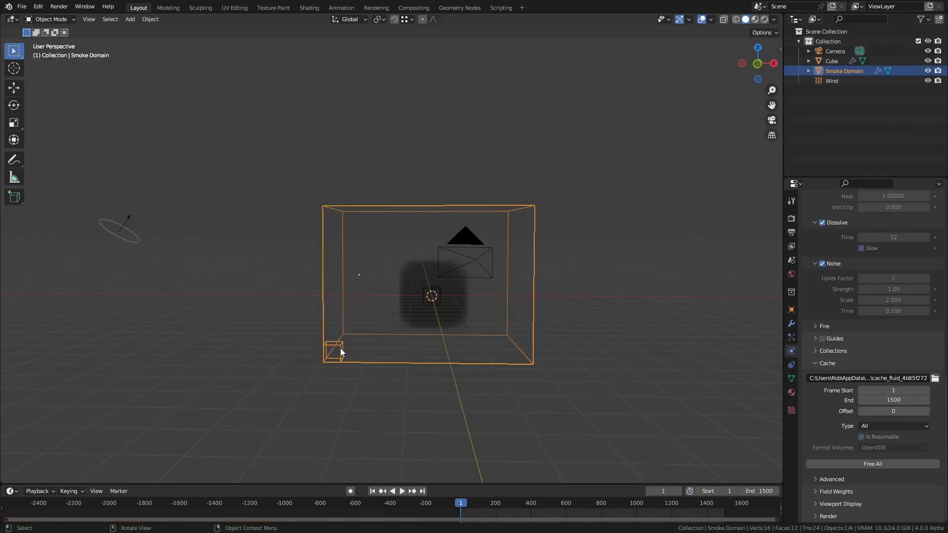
# In the smoke simulation file, play the baked cache and examine the wind-blown smoke at a frame beyond 500.
pyautogui.click(402, 492)
pyautogui.moveTo(437, 387); pyautogui.dragTo(448, 367, button='middle')
pyautogui.click(549, 502)
pyautogui.moveTo(574, 425); pyautogui.dragTo(513, 356, button='middle')
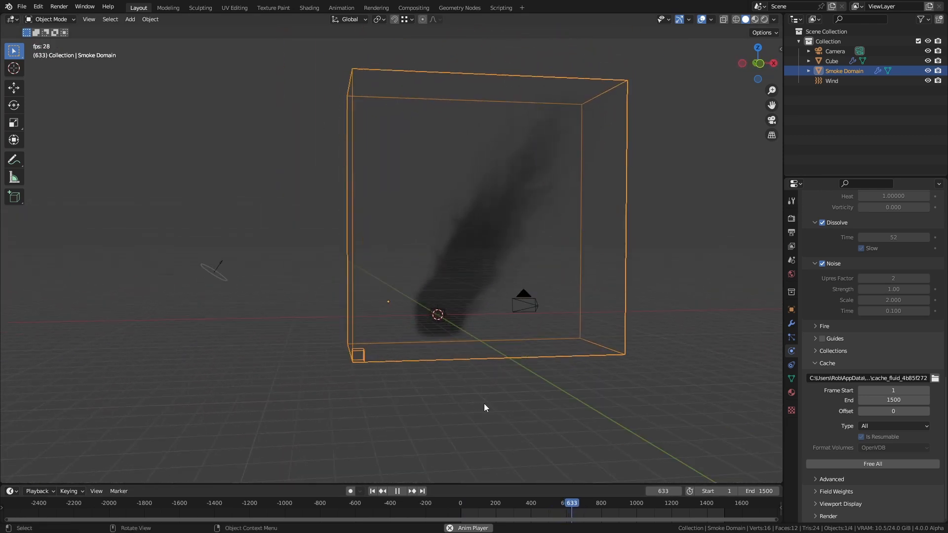
# Add a cube, place it outside the existing smoke domain on the wind field's side, and apply Quick Smoke to it.
pyautogui.hotkey('shift', 'a')
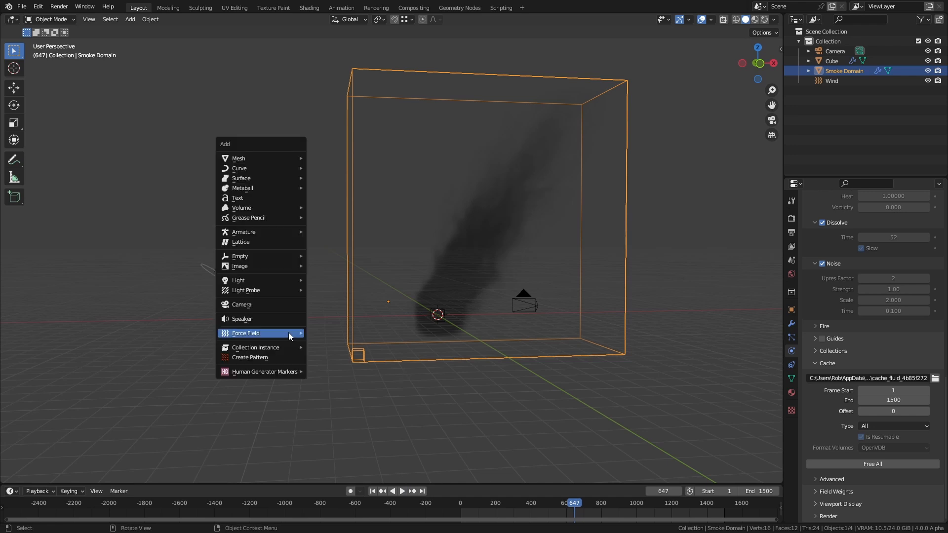
pyautogui.moveTo(247, 158)
pyautogui.click(328, 168)
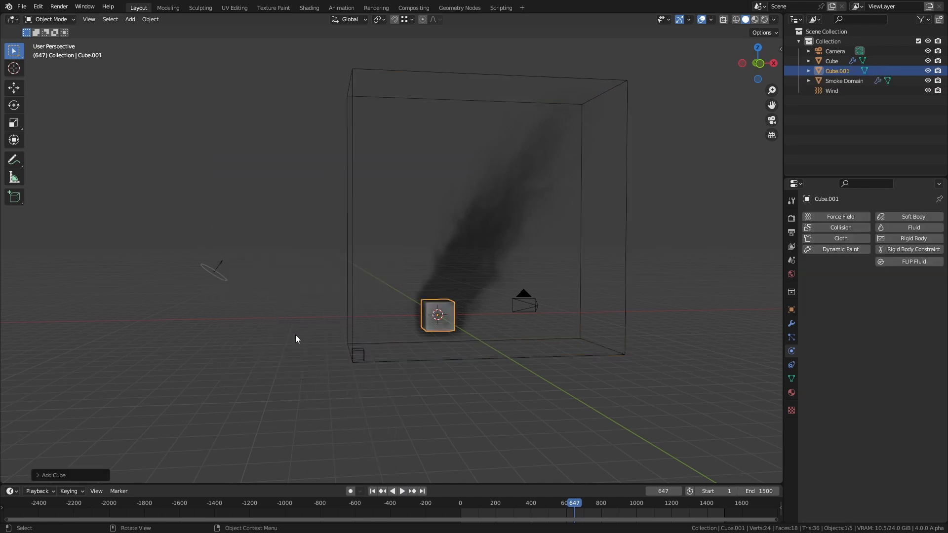
pyautogui.press('g')
pyautogui.click(218, 339)
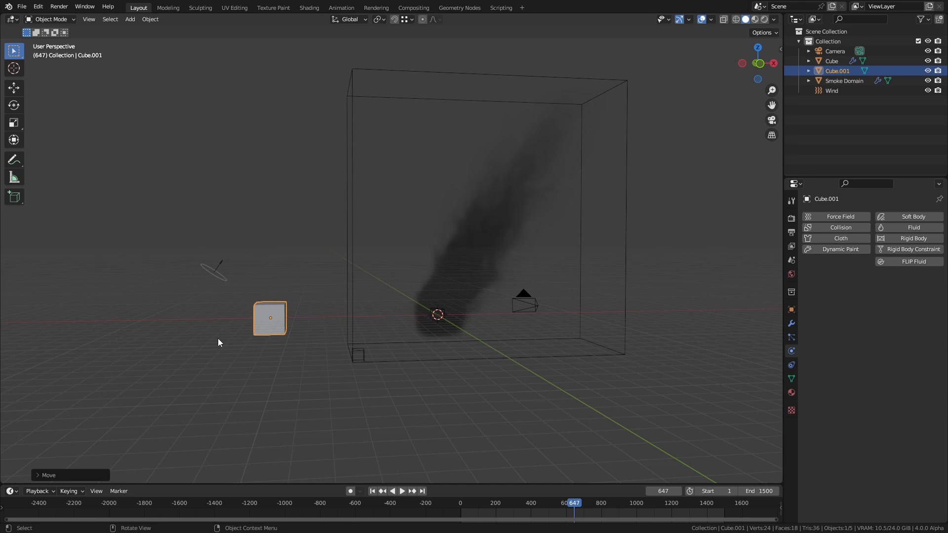
pyautogui.press('F3')
pyautogui.press('Return')
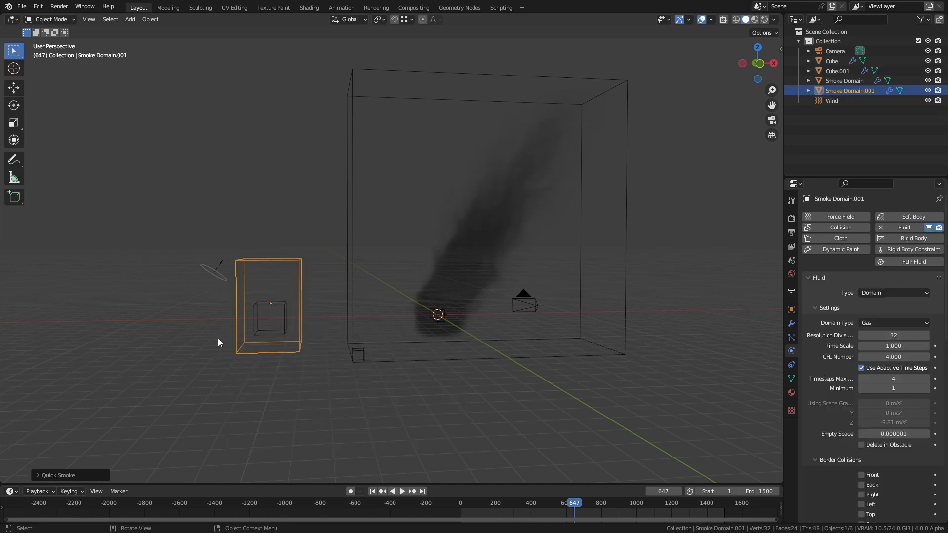
# Enlarge the new smoke domain in Edit Mode by moving its upper part along Z and one side outward along X.
pyautogui.press('Tab')
pyautogui.press('g')
pyautogui.press('z')
pyautogui.click(385, 222)
pyautogui.moveTo(381, 436); pyautogui.dragTo(273, 85)
pyautogui.press('g')
pyautogui.press('x')
pyautogui.click(439, 216)
pyautogui.press('Tab')
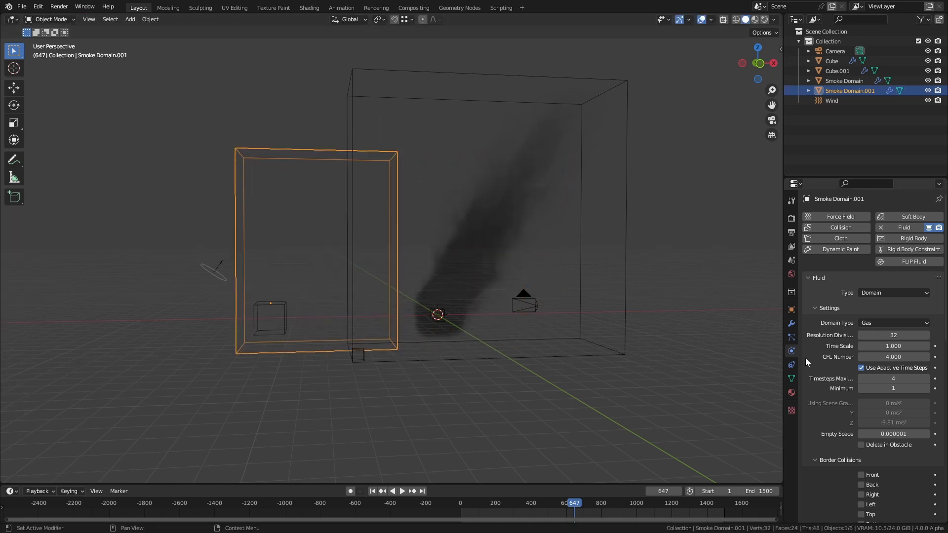
# Set the new domain's resolution divisions to 50 and enable Adaptive Domain, slow Dissolve with time 60, and Noise.
pyautogui.click(889, 332)
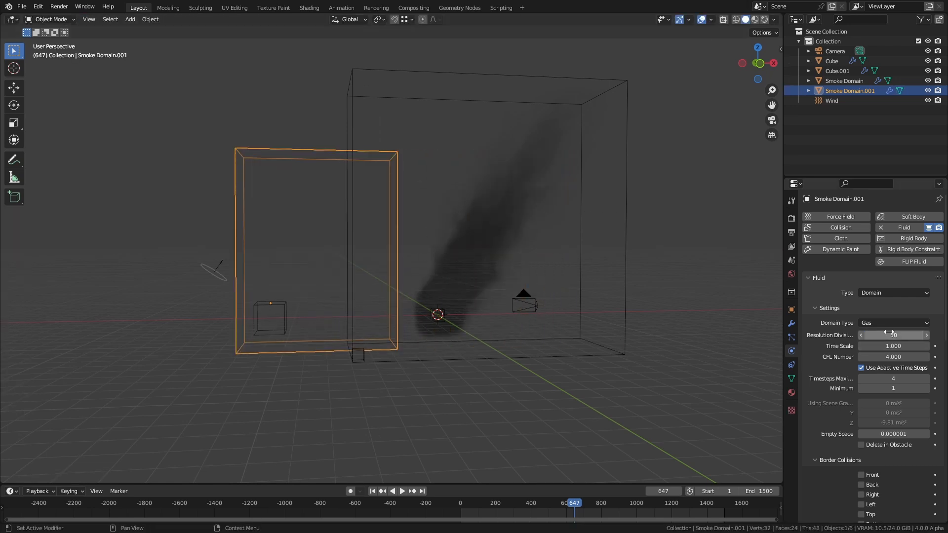
pyautogui.scroll(-8, 855, 371)
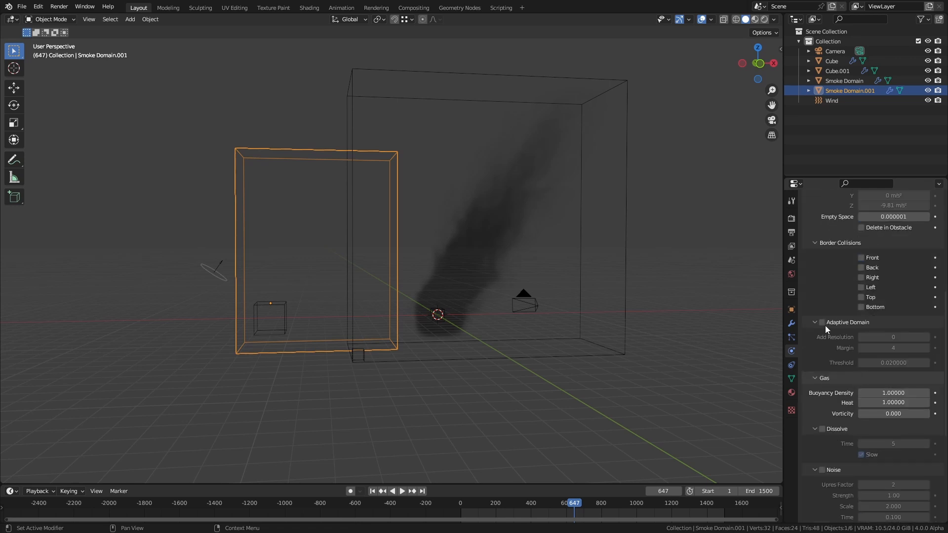
pyautogui.scroll(-2, 828, 446)
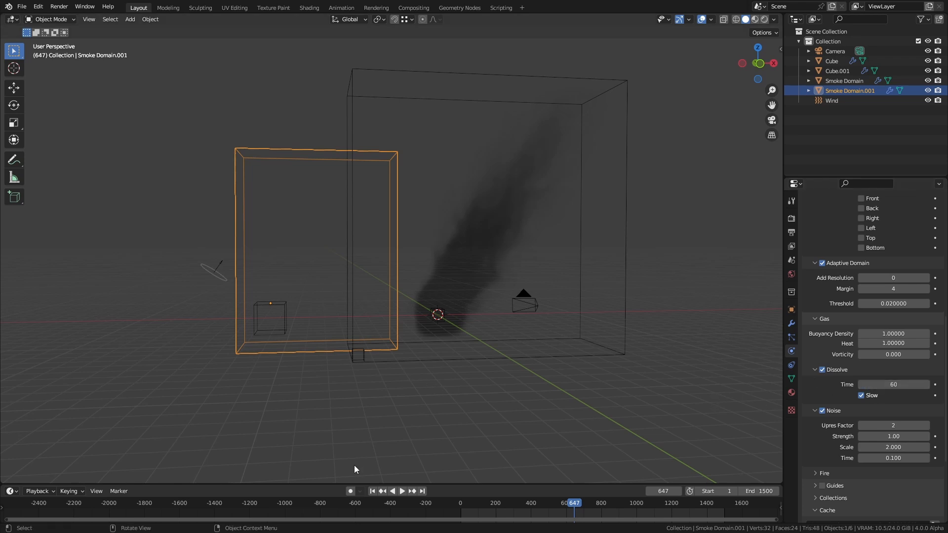
# Select the Wind force field and play the simulation to check how the smoke drifts in both domains.
pyautogui.scroll(4, 212, 306)
pyautogui.click(228, 261)
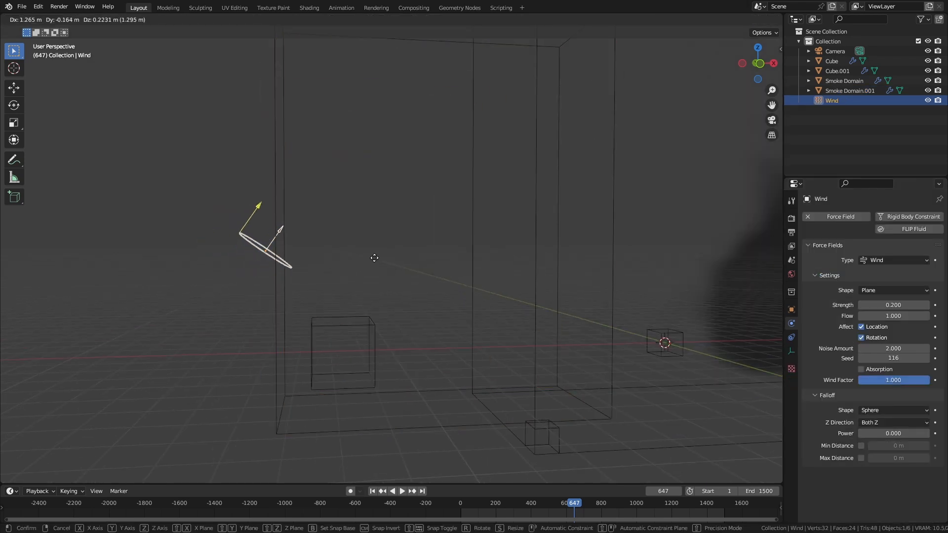
pyautogui.moveTo(343, 268); pyautogui.dragTo(350, 263, button='middle')
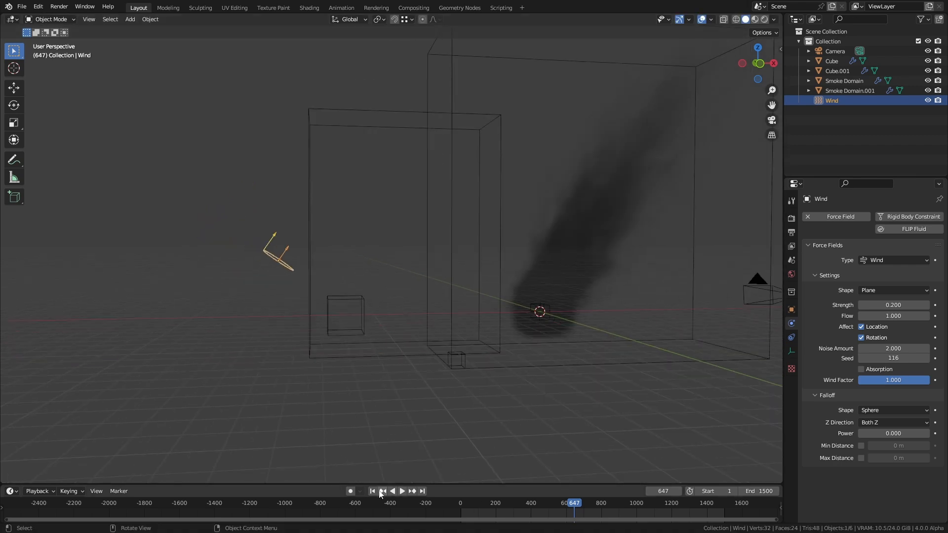
pyautogui.click(402, 492)
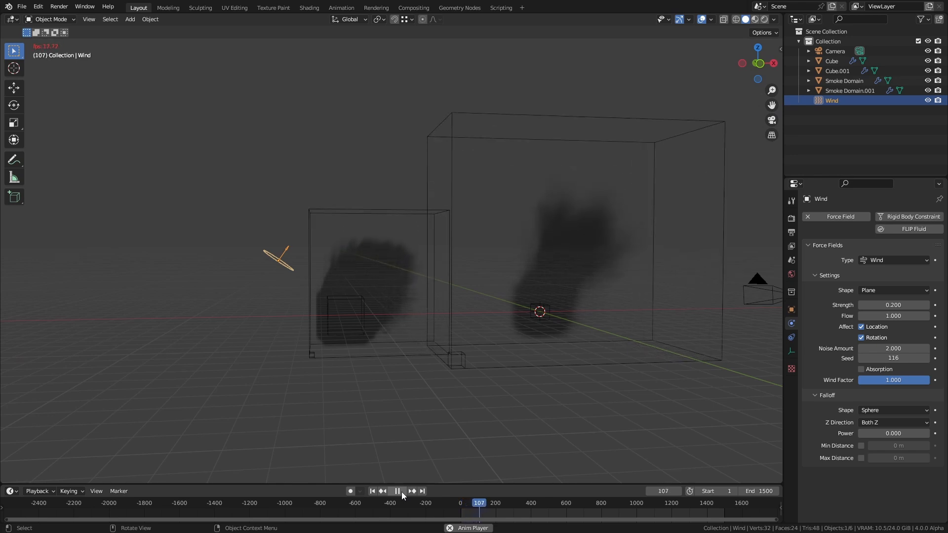
pyautogui.click(401, 493)
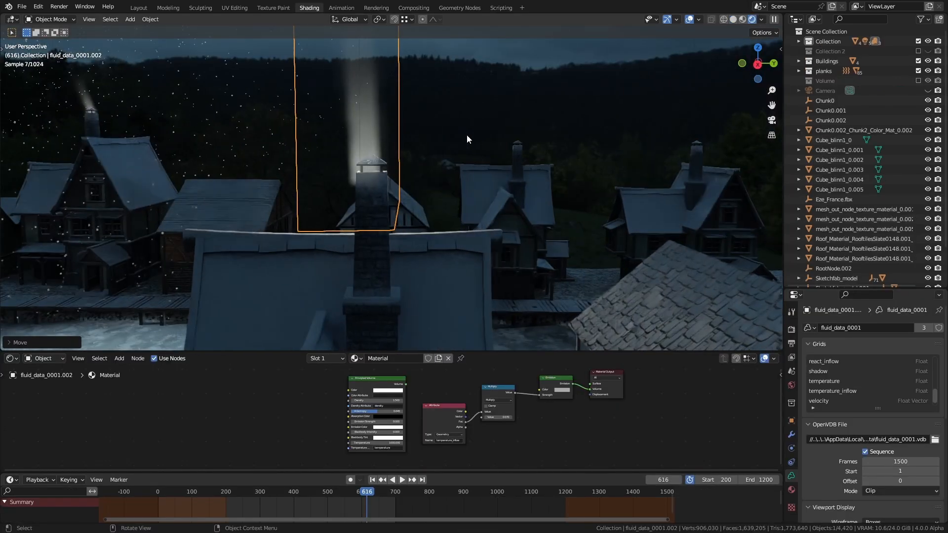
# In the village scene, move the fluid_data_0001.002 smoke volume along Y to line it up with the chimney.
pyautogui.press('g')
pyautogui.press('y')
pyautogui.click(474, 138)
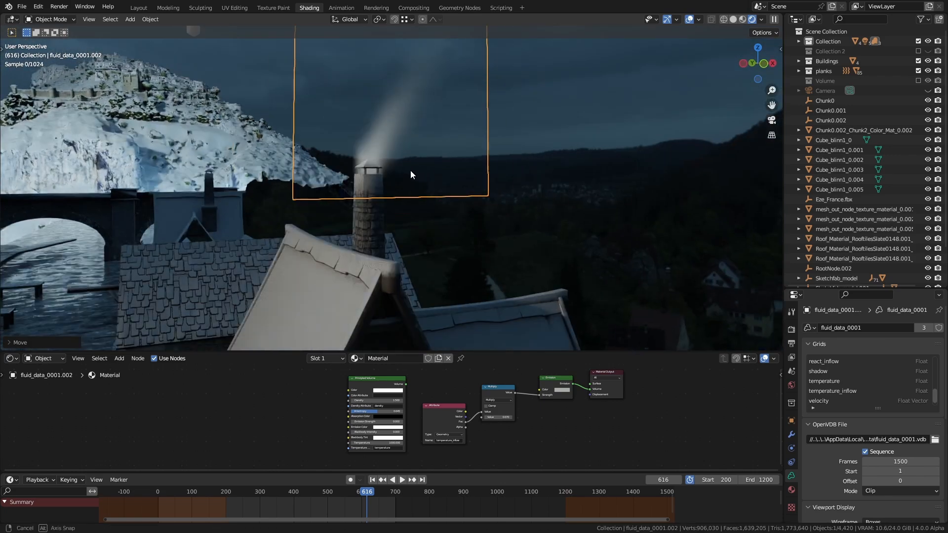
# Play the animation and examine the chimney smoke up close and through the camera.
pyautogui.click(401, 479)
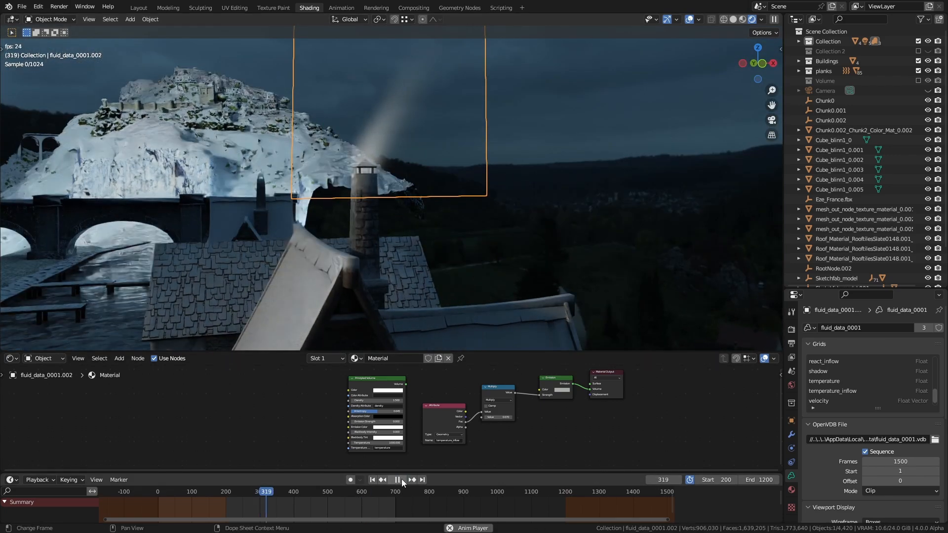
pyautogui.moveTo(473, 240); pyautogui.dragTo(413, 201, button='middle')
pyautogui.scroll(-3, 522, 241)
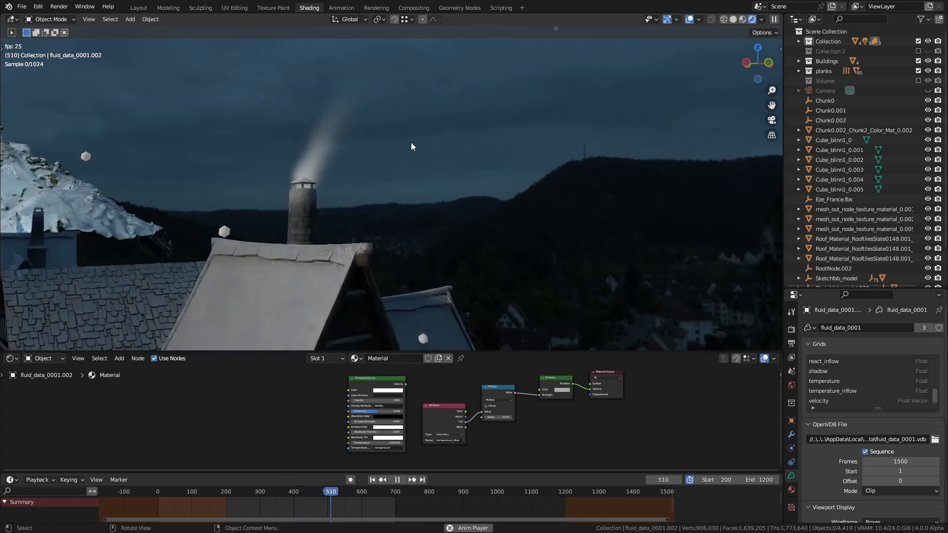
pyautogui.press('KP_0')
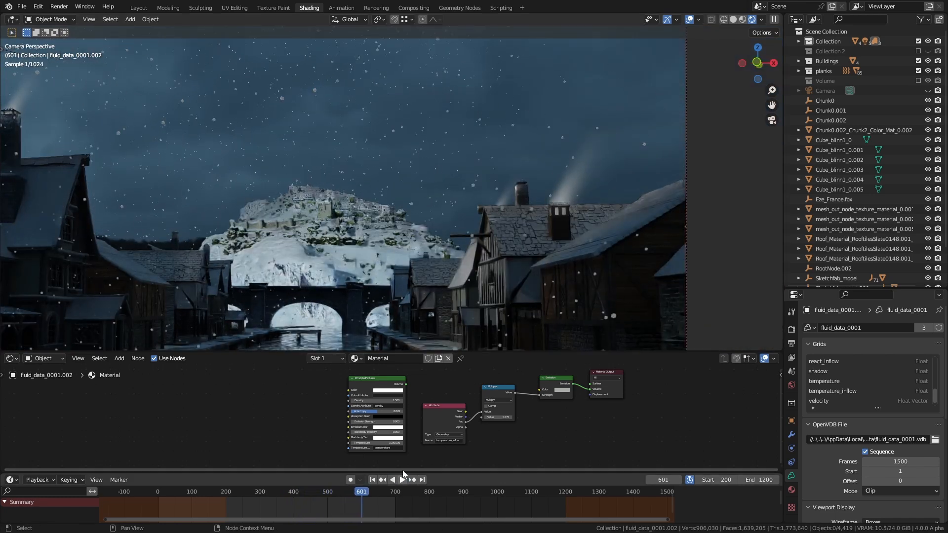
# Try a Multiply value of 30.970 for the smoke material's emission strength and undo it.
pyautogui.scroll(3, 329, 437)
pyautogui.moveTo(326, 458)
pyautogui.mouseDown(button='middle')
pyautogui.moveTo(339, 431)
pyautogui.moveTo(330, 452)
pyautogui.mouseUp(button='middle')
pyautogui.scroll(4, 338, 431)
pyautogui.scroll(-4, 333, 430)
pyautogui.scroll(1, 330, 453)
pyautogui.moveTo(395, 413); pyautogui.dragTo(412, 387)
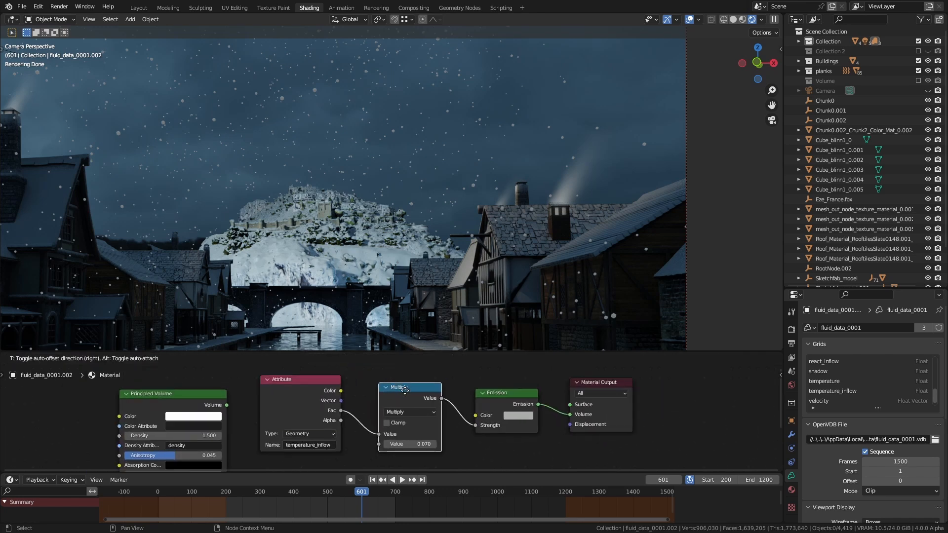
pyautogui.moveTo(405, 446); pyautogui.dragTo(464, 446)
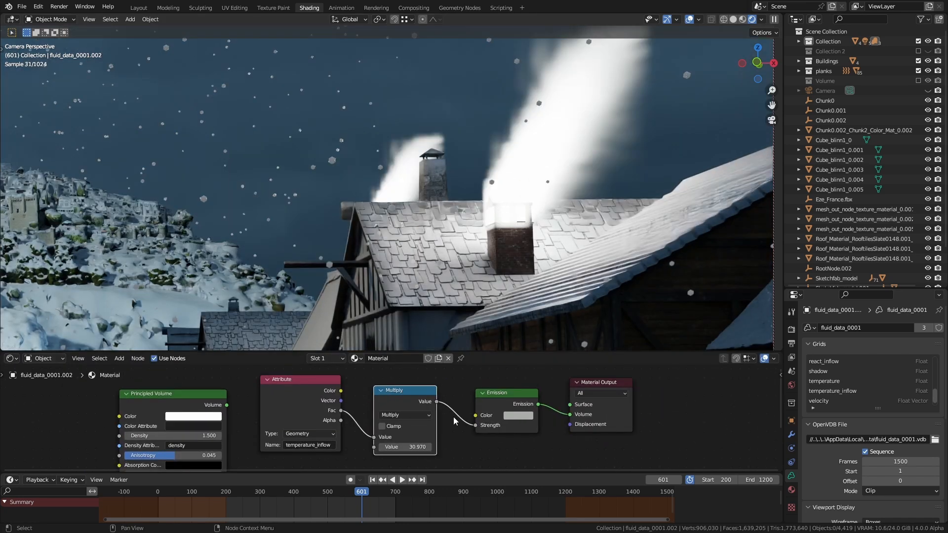
pyautogui.hotkey('ctrl', 'z')
pyautogui.moveTo(428, 446)
pyautogui.mouseDown()
pyautogui.moveTo(439, 445)
pyautogui.moveTo(427, 446)
pyautogui.mouseUp()
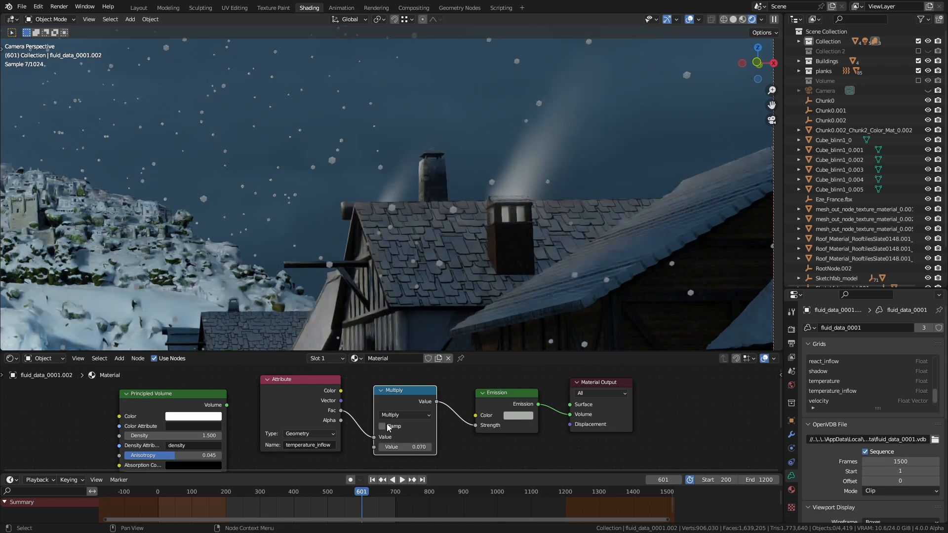
# Connect the Principled Volume to the material output's Volume input and raise the fluid_data_0001.001 smoke volume along Z at its chimney.
pyautogui.moveTo(238, 414); pyautogui.dragTo(274, 403, button='middle')
pyautogui.moveTo(613, 407); pyautogui.dragTo(606, 403)
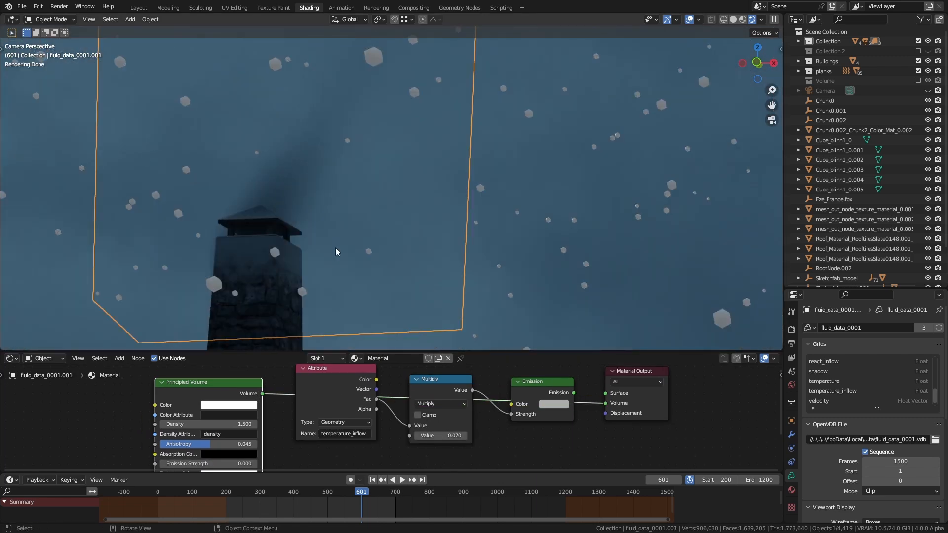
pyautogui.press('g')
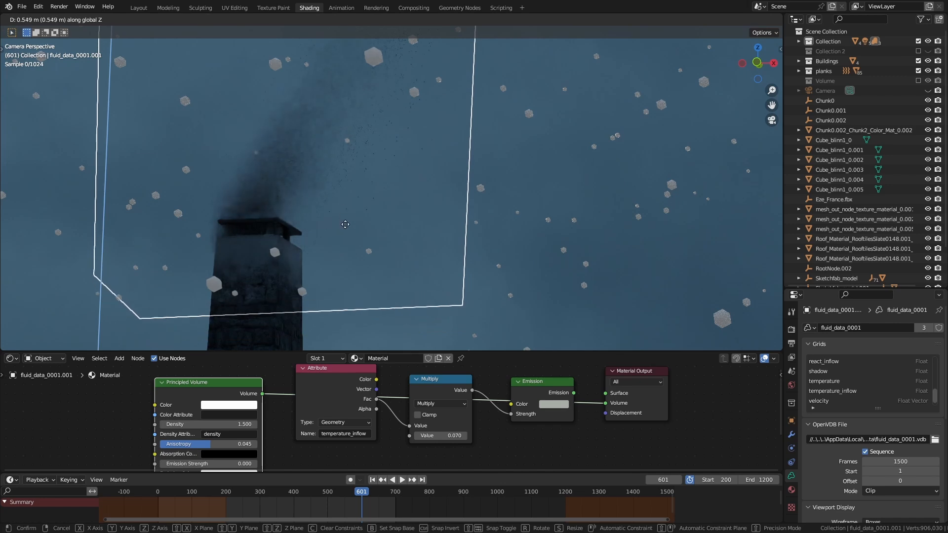
pyautogui.scroll(-6, 338, 227)
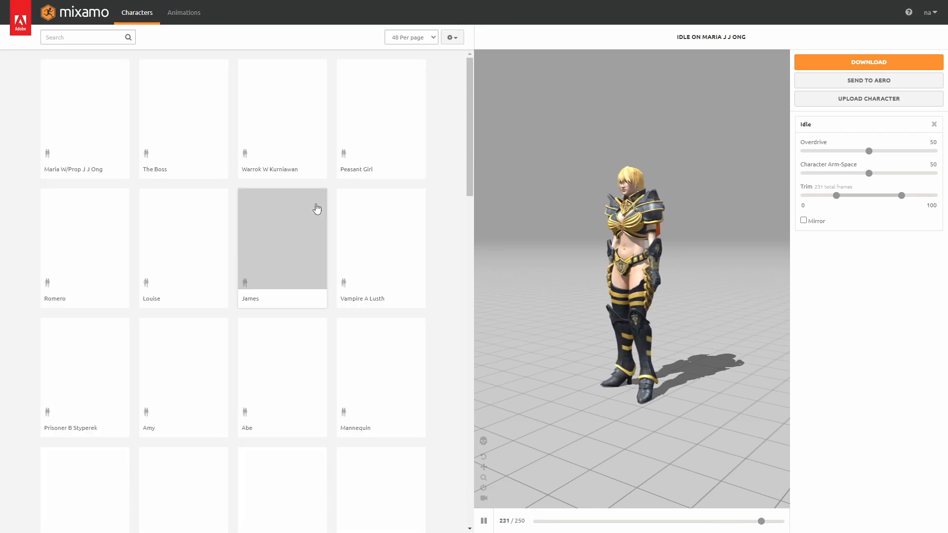
# Choose the Paladin J Nordstrom character in Mixamo and search the animations for "walk".
pyautogui.scroll(-13, 329, 208)
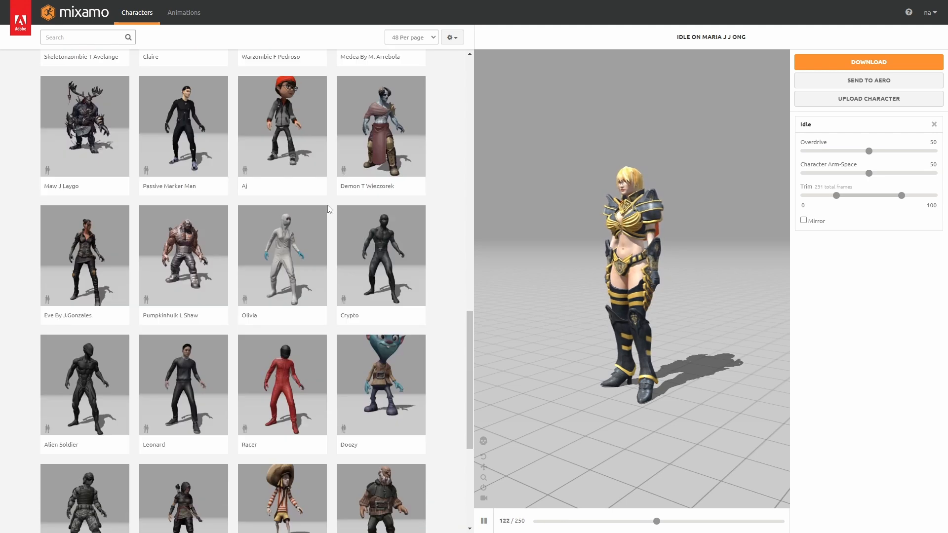
pyautogui.click(85, 395)
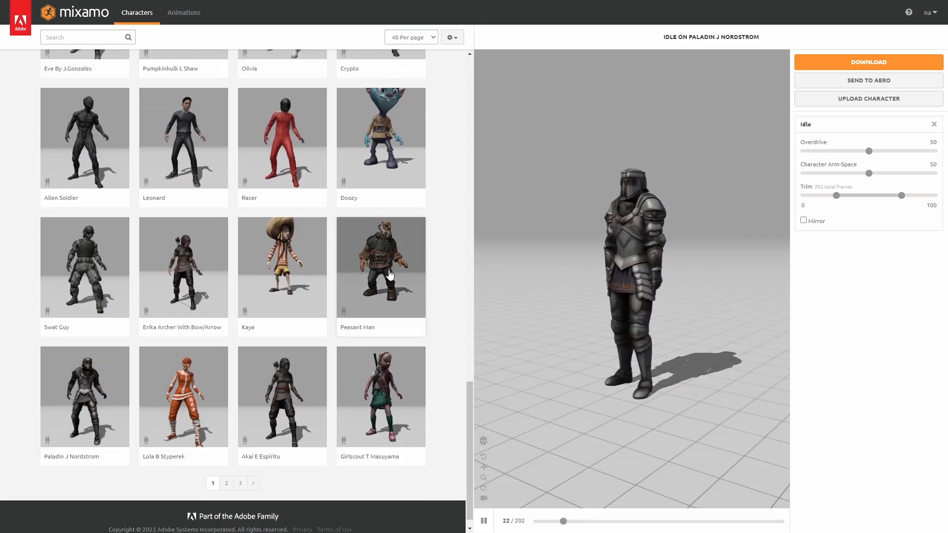
pyautogui.click(172, 27)
pyautogui.click(79, 37)
pyautogui.write('walk')
pyautogui.press('Return')
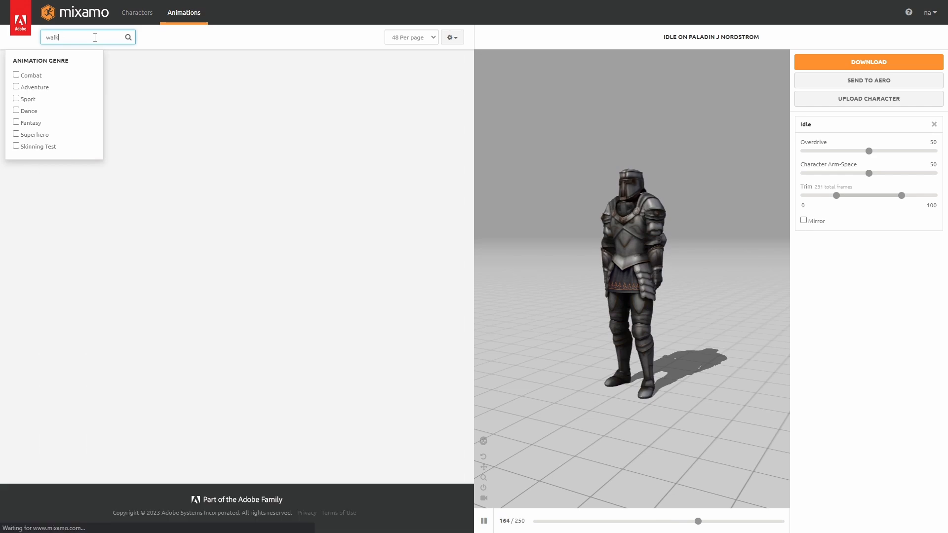
# Try Dwarf Walk in place with reduced Overdrive and the Walk In Circle animation on the paladin.
pyautogui.scroll(-4, 251, 438)
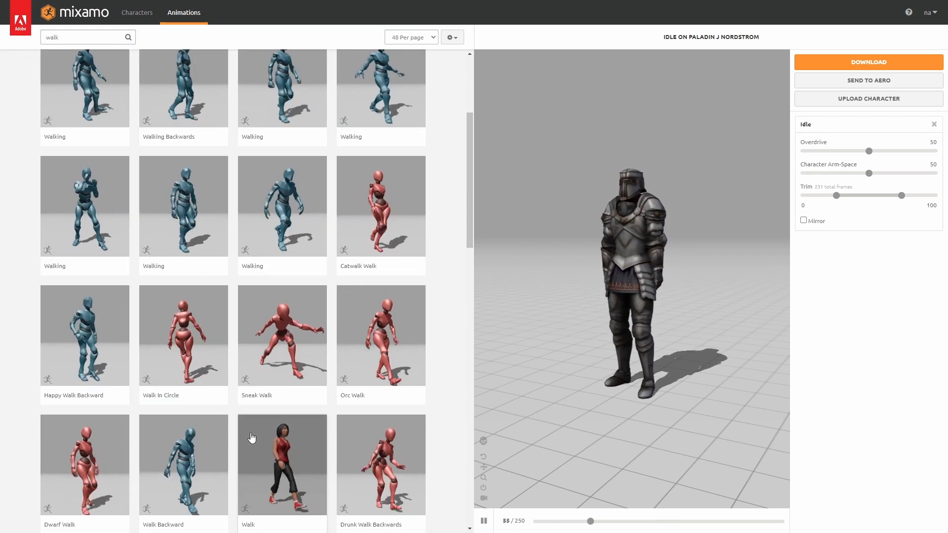
pyautogui.scroll(-3, 252, 439)
pyautogui.click(97, 341)
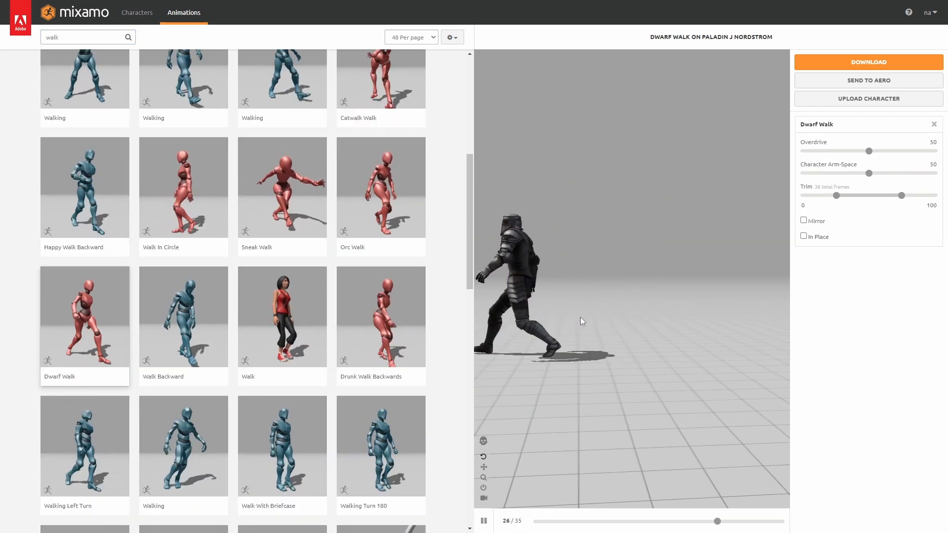
pyautogui.click(803, 236)
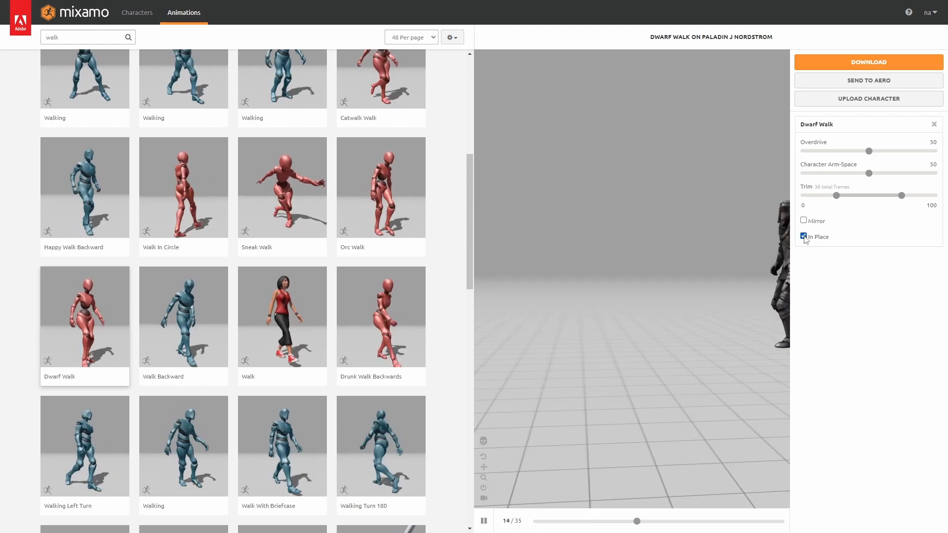
pyautogui.moveTo(869, 151)
pyautogui.mouseDown()
pyautogui.moveTo(841, 151)
pyautogui.moveTo(853, 151)
pyautogui.mouseUp()
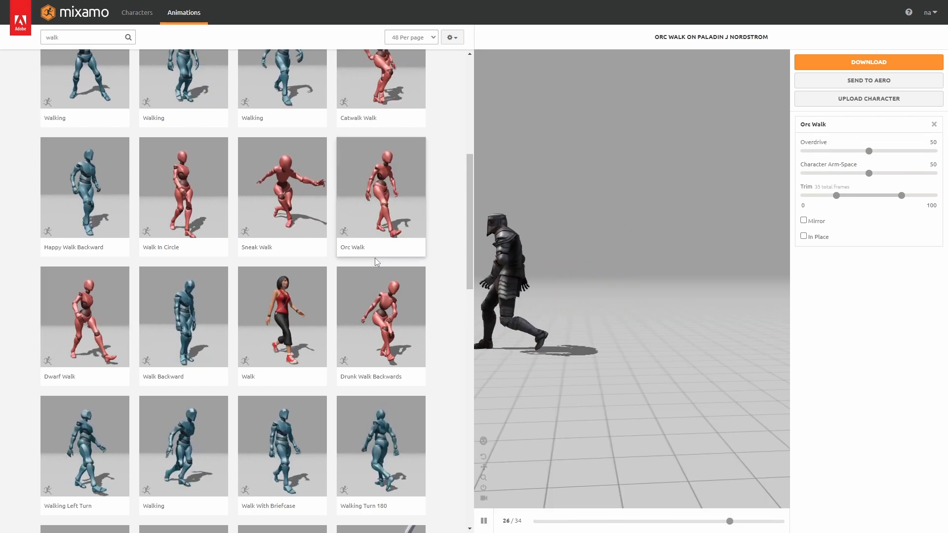
pyautogui.click(183, 207)
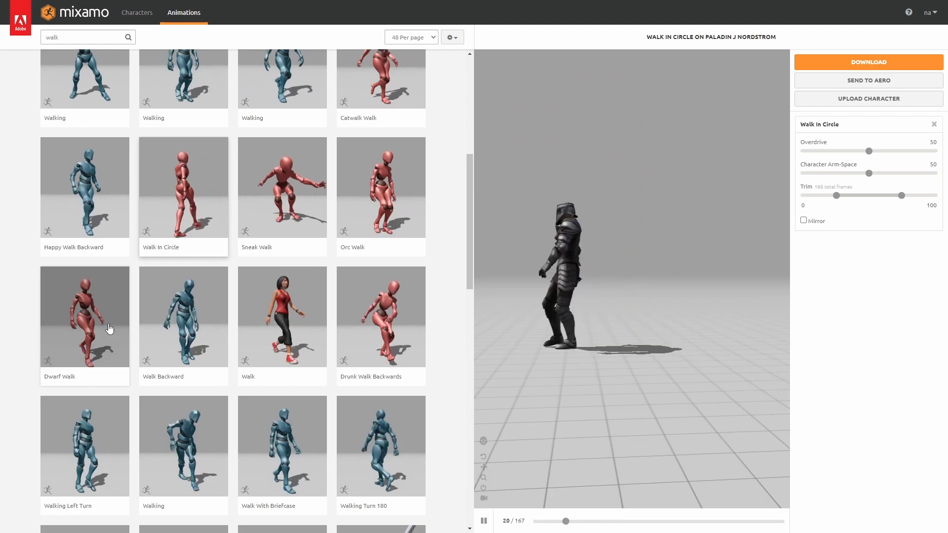
# Apply Dwarf Walk to the paladin and download it as FBX Binary with skin at 24 frames per second.
pyautogui.click(110, 330)
pyautogui.scroll(-4, 309, 333)
pyautogui.click(868, 62)
pyautogui.click(380, 140)
pyautogui.click(380, 165)
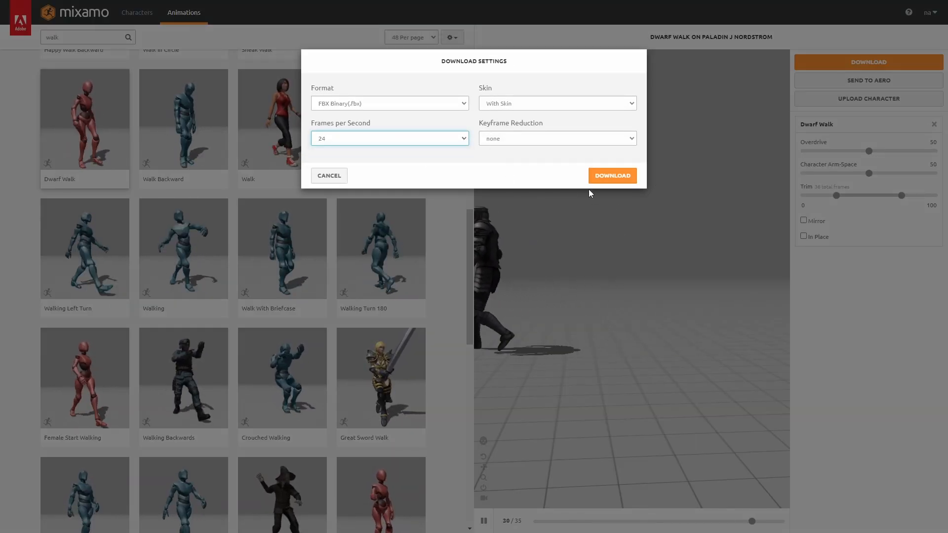
pyautogui.click(612, 176)
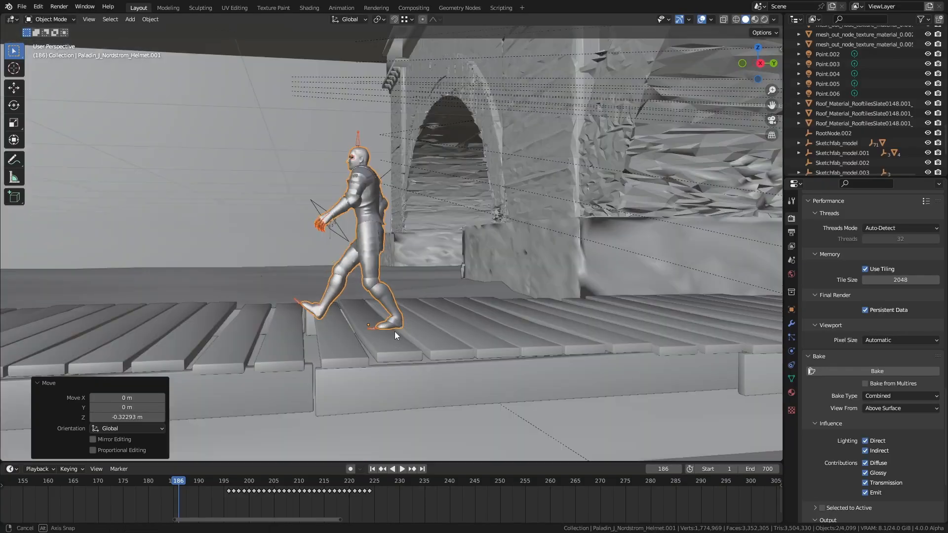
# In the Blender village scene, scale and place the paladin on the plank walkway and keyframe him at frame 193.
pyautogui.moveTo(395, 331); pyautogui.dragTo(415, 328, button='middle')
pyautogui.scroll(1, 417, 328)
pyautogui.press('s')
pyautogui.click(419, 334)
pyautogui.press('g')
pyautogui.click(408, 339)
pyautogui.click(212, 478)
pyautogui.press('i')
pyautogui.click(451, 304)
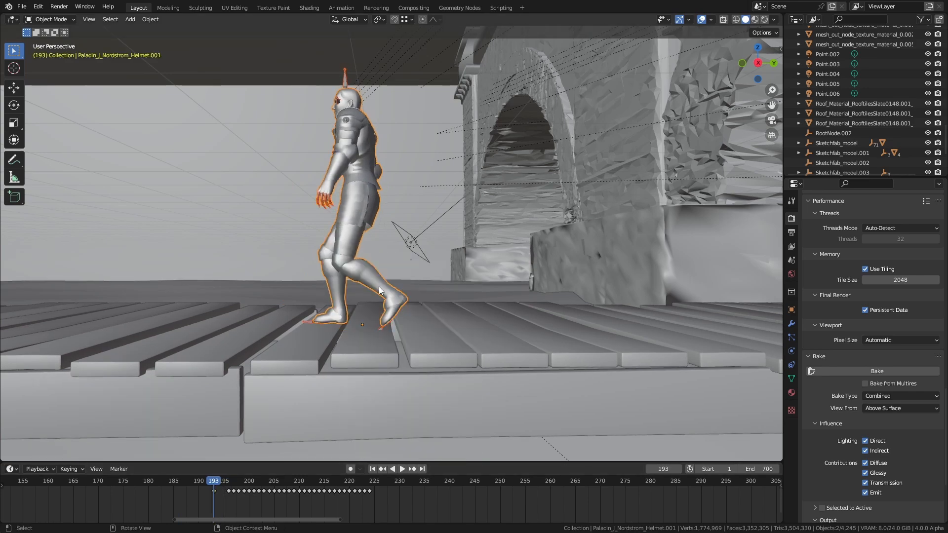
# At about frame 740, move the paladin along Y down the walkway and insert a second keyframe.
pyautogui.press('KP_0')
pyautogui.scroll(-12, 521, 496)
pyautogui.click(637, 484)
pyautogui.press('g')
pyautogui.press('y')
pyautogui.click(387, 395)
pyautogui.press('i')
pyautogui.click(387, 380)
# Play and scrub the walk up close to check the paladin's feet against the planks.
pyautogui.click(259, 482)
pyautogui.click(402, 470)
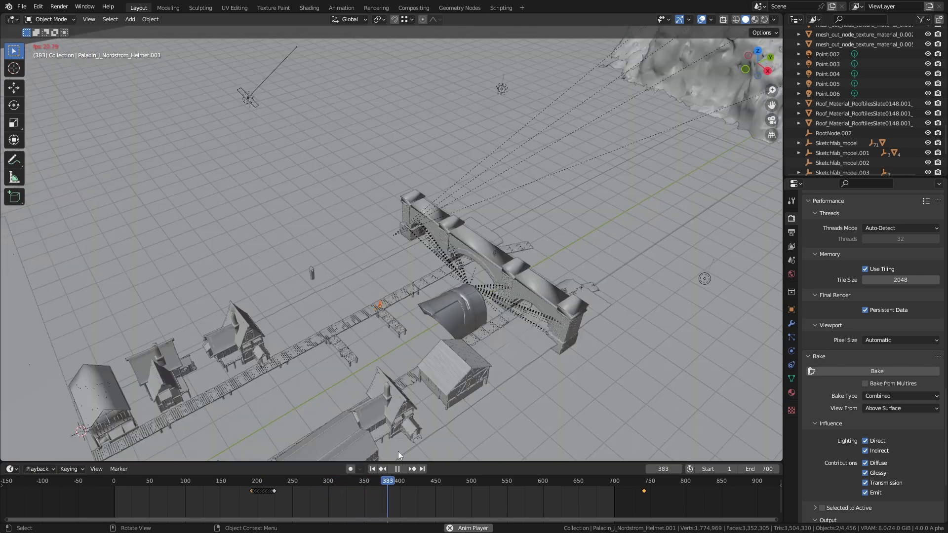
pyautogui.click(397, 469)
pyautogui.click(401, 468)
pyautogui.click(402, 468)
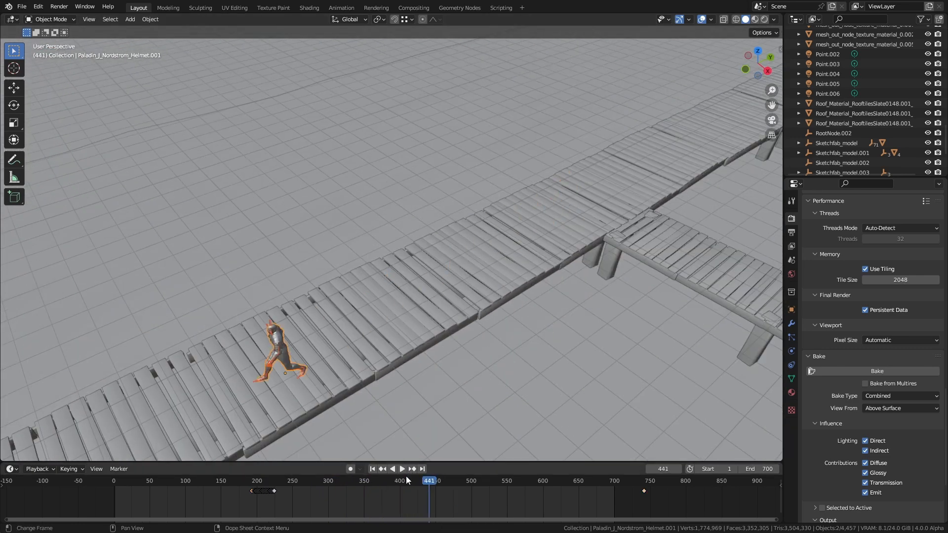
pyautogui.moveTo(427, 487); pyautogui.dragTo(351, 488)
pyautogui.click(402, 469)
pyautogui.scroll(3, 445, 303)
pyautogui.moveTo(445, 303); pyautogui.dragTo(456, 292, button='middle')
pyautogui.click(399, 469)
pyautogui.moveTo(428, 482); pyautogui.dragTo(418, 485)
# Slow the paladin's walk by shifting his end keyframe to frame 1347, and play it back.
pyautogui.click(643, 491)
pyautogui.moveTo(643, 494); pyautogui.dragTo(510, 499, button='middle')
pyautogui.scroll(-4, 582, 493)
pyautogui.press('g')
pyautogui.scroll(-4, 514, 499)
pyautogui.press('g')
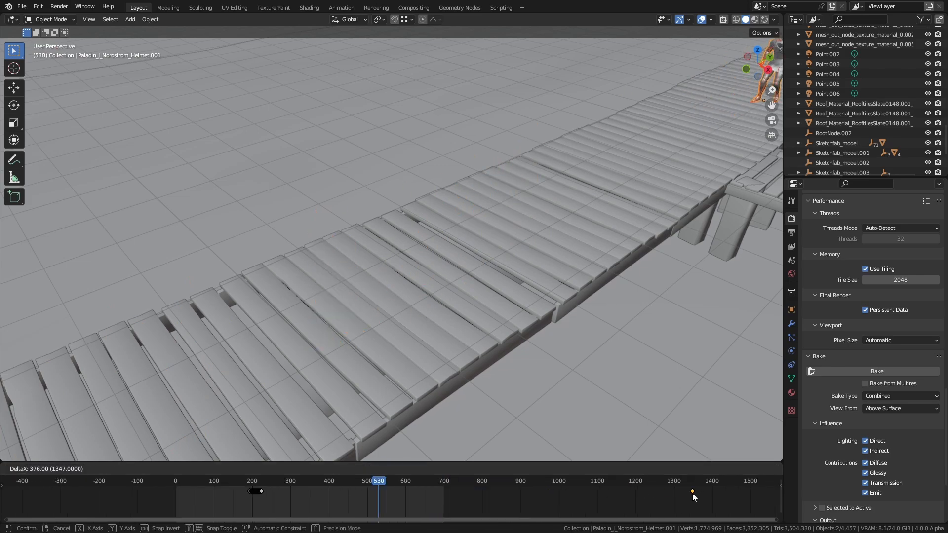
pyautogui.click(692, 494)
pyautogui.click(399, 470)
# Fine-tune the timing of the paladin's end keyframe to match his travel speed to his steps.
pyautogui.press('g')
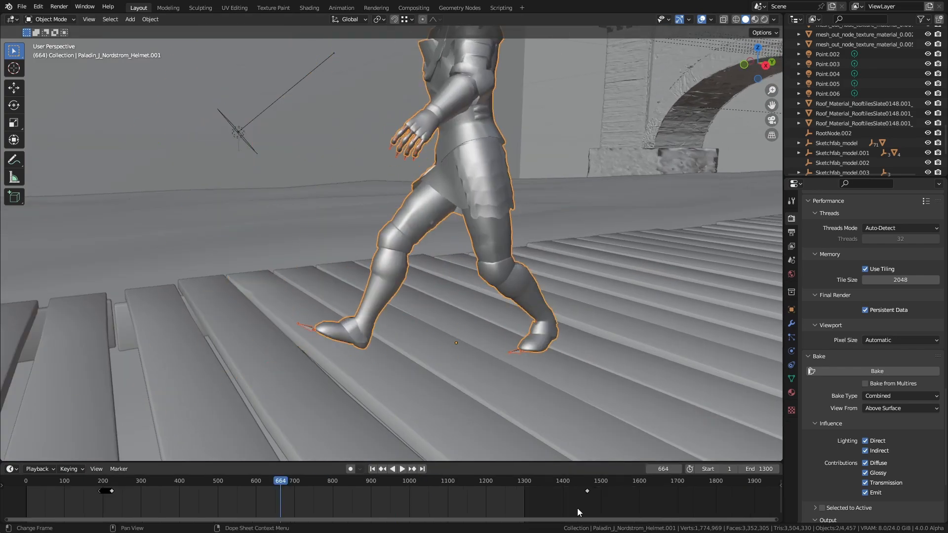
pyautogui.moveTo(284, 485); pyautogui.dragTo(320, 486)
pyautogui.press('g')
pyautogui.click(720, 491)
pyautogui.press('g')
pyautogui.click(657, 492)
pyautogui.scroll(-3, 494, 491)
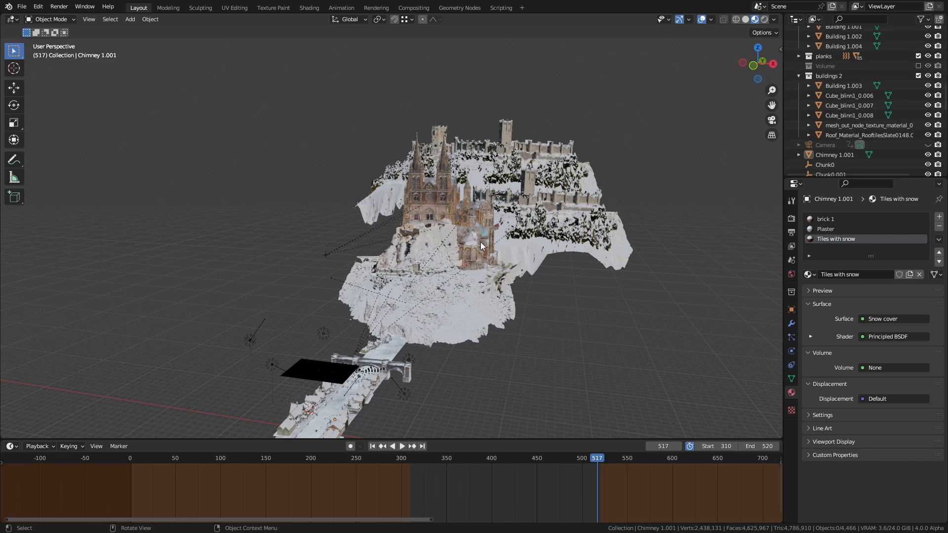
# Examine the mountain backdrop's snowy terrain chunk and cliff mesh as separate pieces, cancelling each trial move.
pyautogui.moveTo(484, 246); pyautogui.dragTo(464, 316, button='middle')
pyautogui.click(466, 318)
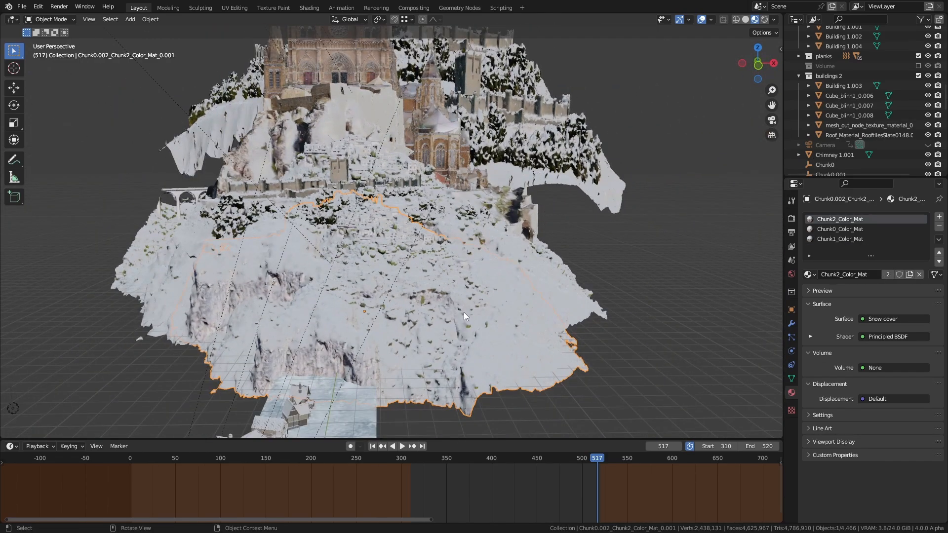
pyautogui.hotkey('shift', 'd')
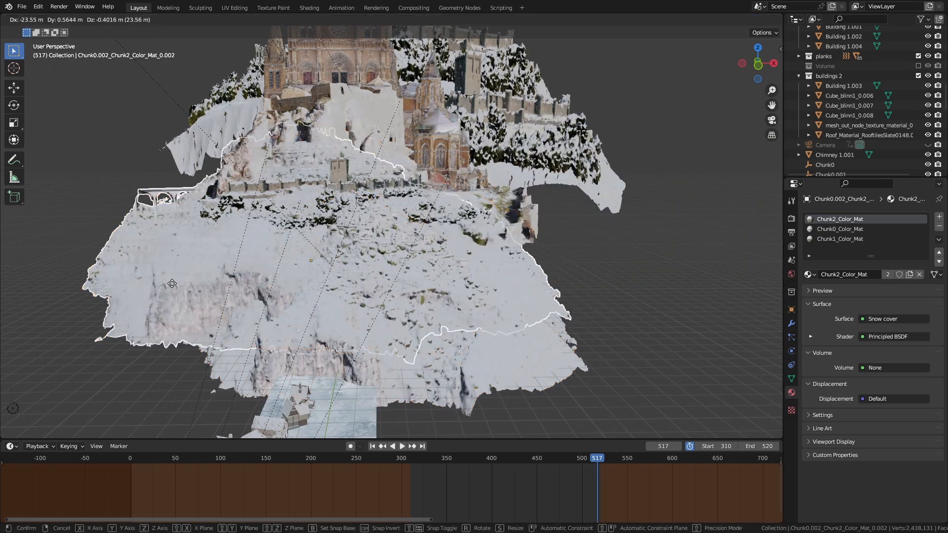
pyautogui.rightClick(124, 298)
pyautogui.scroll(2, 258, 187)
pyautogui.click(272, 194)
pyautogui.moveTo(274, 195); pyautogui.dragTo(444, 288, button='middle')
pyautogui.click(361, 198)
pyautogui.press('g')
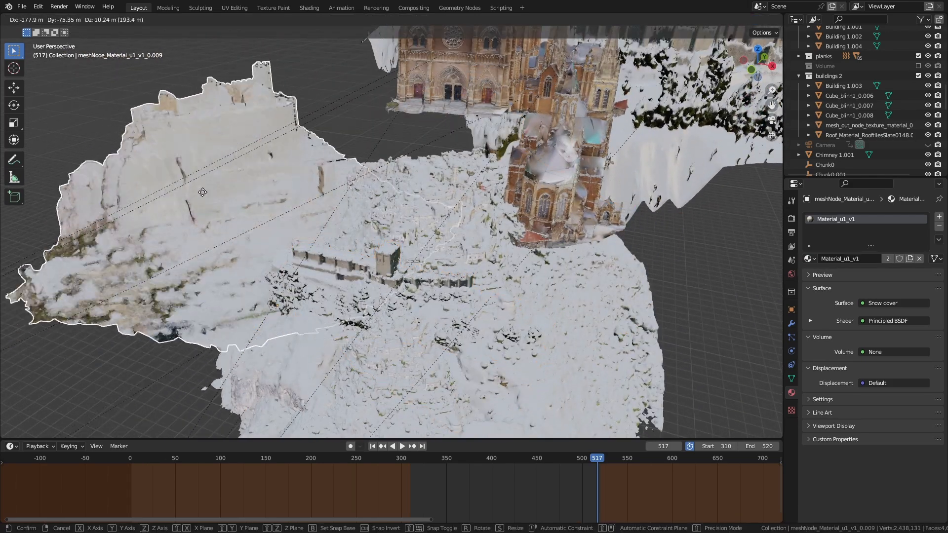
pyautogui.rightClick(349, 202)
# Examine the separate pieces around the cathedral on the mountain, cancelling the trial move.
pyautogui.keyDown('shift'); pyautogui.moveTo(352, 204); pyautogui.dragTo(394, 338, button='middle'); pyautogui.keyUp('shift')
pyautogui.click(441, 153)
pyautogui.moveTo(488, 166); pyautogui.dragTo(436, 171, button='middle')
pyautogui.click(438, 249)
pyautogui.moveTo(441, 254); pyautogui.dragTo(407, 259, button='middle')
pyautogui.click(406, 259)
pyautogui.press('g')
pyautogui.rightClick(464, 262)
pyautogui.moveTo(464, 262); pyautogui.dragTo(395, 335, button='middle')
# Examine the walled castle hill behind the cathedral with a cancelled trial move, and view the backdrop through the camera.
pyautogui.scroll(-2, 349, 250)
pyautogui.scroll(-3, 374, 316)
pyautogui.click(291, 248)
pyautogui.moveTo(296, 248); pyautogui.dragTo(242, 257, button='middle')
pyautogui.press('g')
pyautogui.rightClick(413, 271)
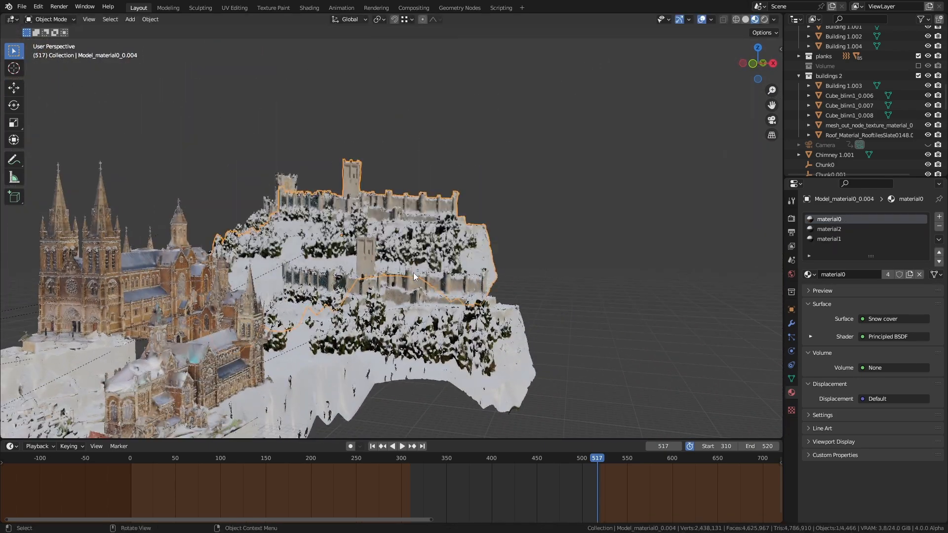
pyautogui.scroll(-4, 412, 270)
pyautogui.moveTo(436, 274); pyautogui.dragTo(460, 267, button='middle')
pyautogui.press('KP_0')
pyautogui.scroll(4, 460, 267)
pyautogui.scroll(-3, 460, 267)
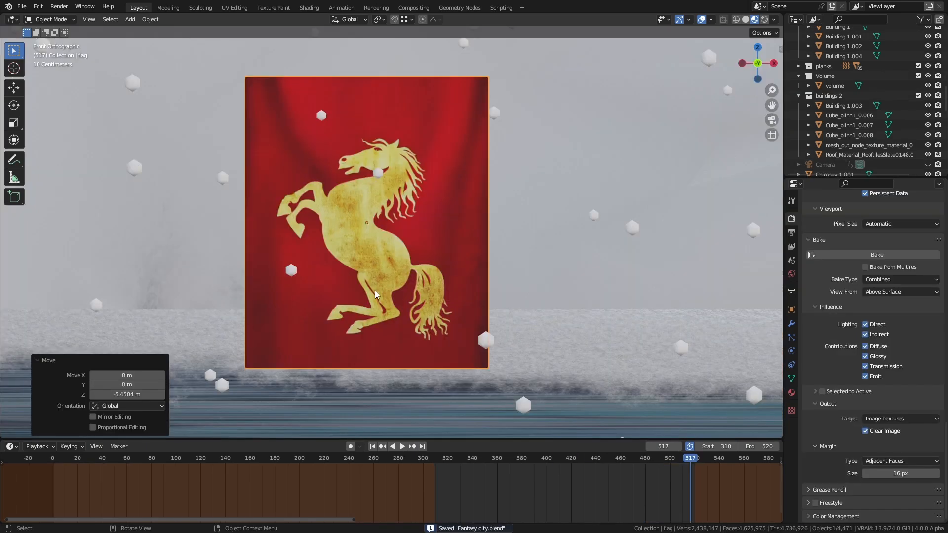
# Subdivide the horse flag's plane with evenly spaced loop cuts.
pyautogui.press('Tab')
pyautogui.hotkey('ctrl', 'r')
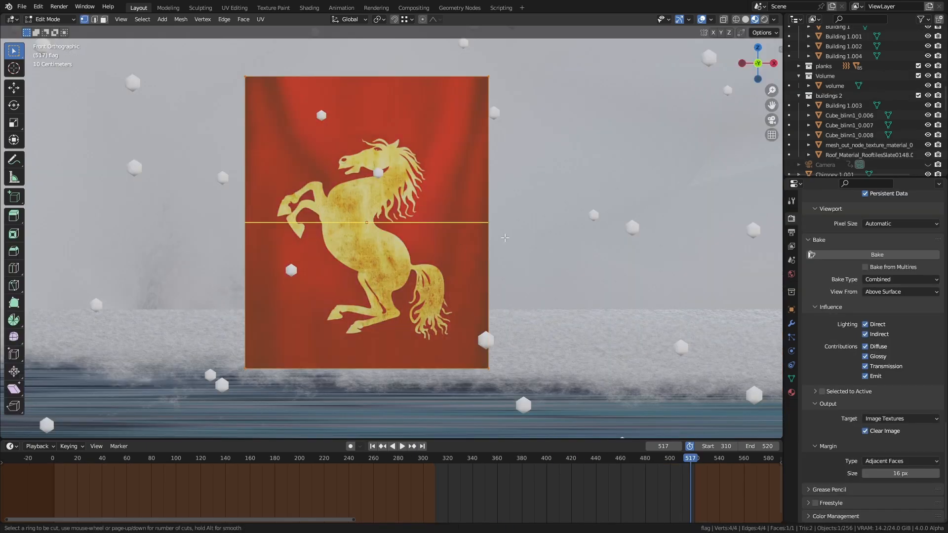
pyautogui.click(504, 238)
# Move the flag along Y so it hangs from the wooden beam of the timber-framed house.
pyautogui.press('g')
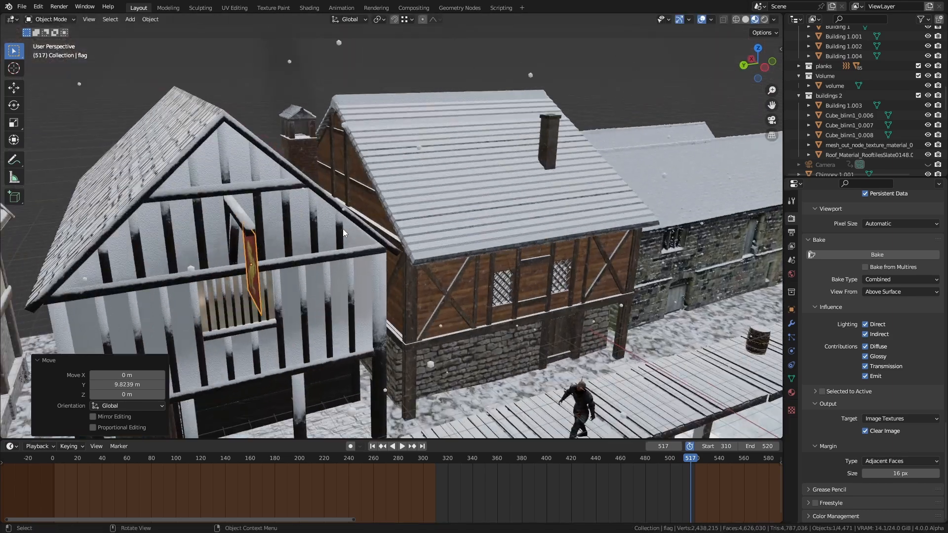
pyautogui.press('g')
pyautogui.press('y')
pyautogui.moveTo(343, 233); pyautogui.dragTo(383, 253, button='middle')
pyautogui.click(306, 217)
# Assign the flag's two upper corner vertices to a new vertex group with weight 1.000.
pyautogui.press('Tab')
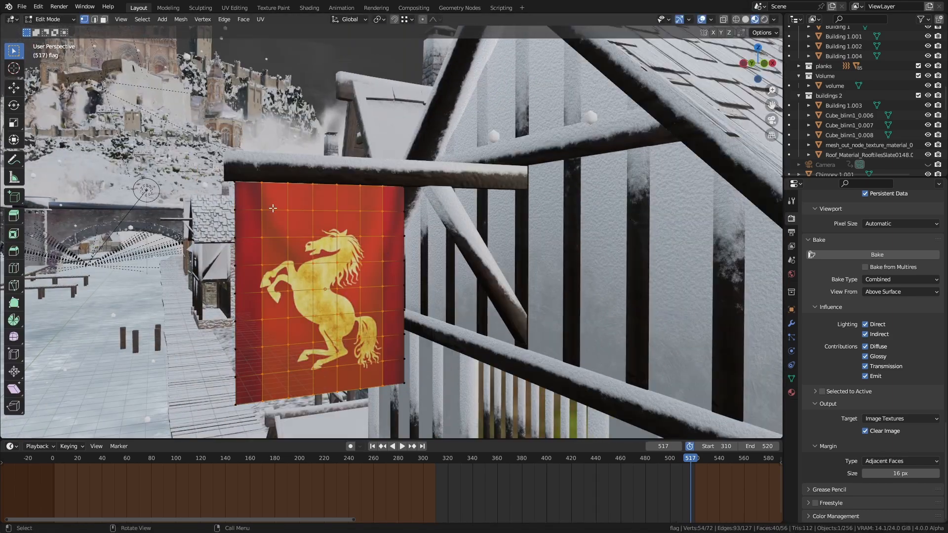
pyautogui.click(403, 188)
pyautogui.keyDown('shift'); pyautogui.click(236, 182); pyautogui.keyUp('shift')
pyautogui.click(791, 350)
pyautogui.click(791, 378)
pyautogui.click(935, 248)
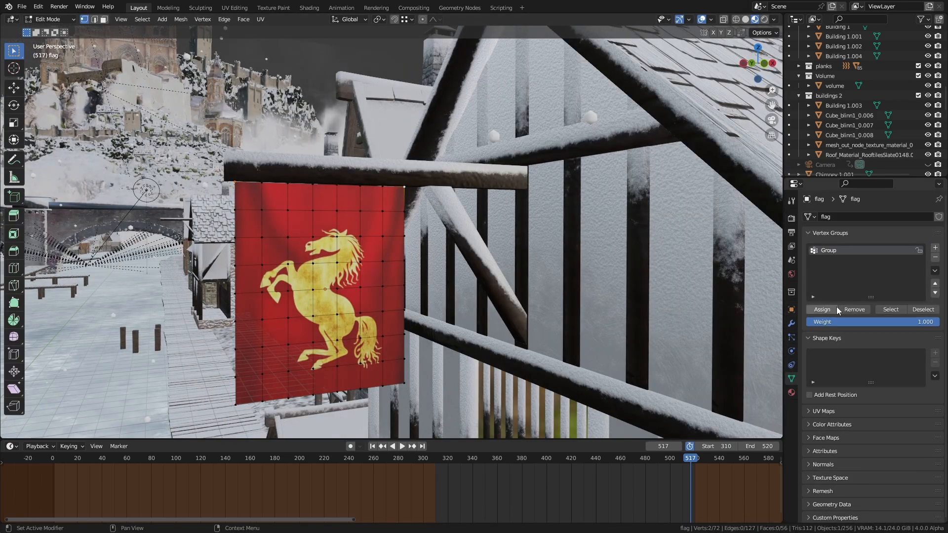
pyautogui.click(823, 309)
pyautogui.press('Tab')
# Add Cloth simulation to the flag and open its physics settings.
pyautogui.click(791, 323)
pyautogui.rightClick(325, 266)
pyautogui.click(325, 266)
pyautogui.click(834, 216)
pyautogui.click(896, 244)
pyautogui.click(792, 350)
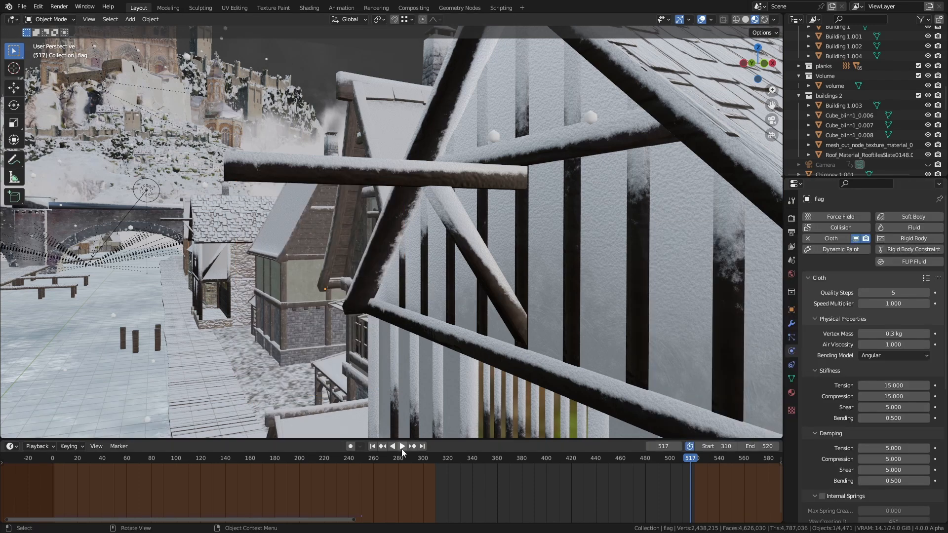
# Set the flag cloth's Pin Group to Group and preview the simulation from the first frame.
pyautogui.hotkey('shift', 'Left')
pyautogui.scroll(-12, 825, 396)
pyautogui.click(829, 479)
pyautogui.scroll(-4, 839, 473)
pyautogui.click(871, 419)
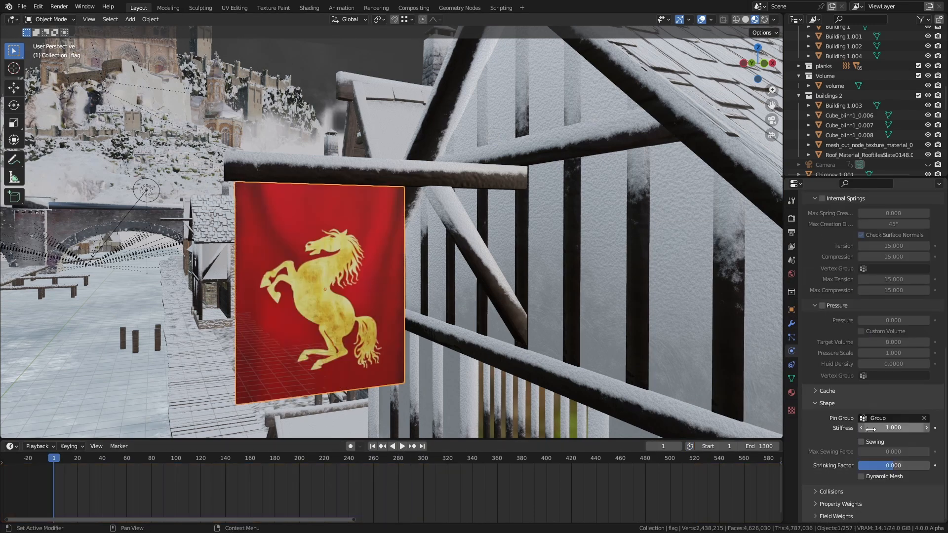
pyautogui.click(872, 431)
pyautogui.click(400, 448)
pyautogui.press('Escape')
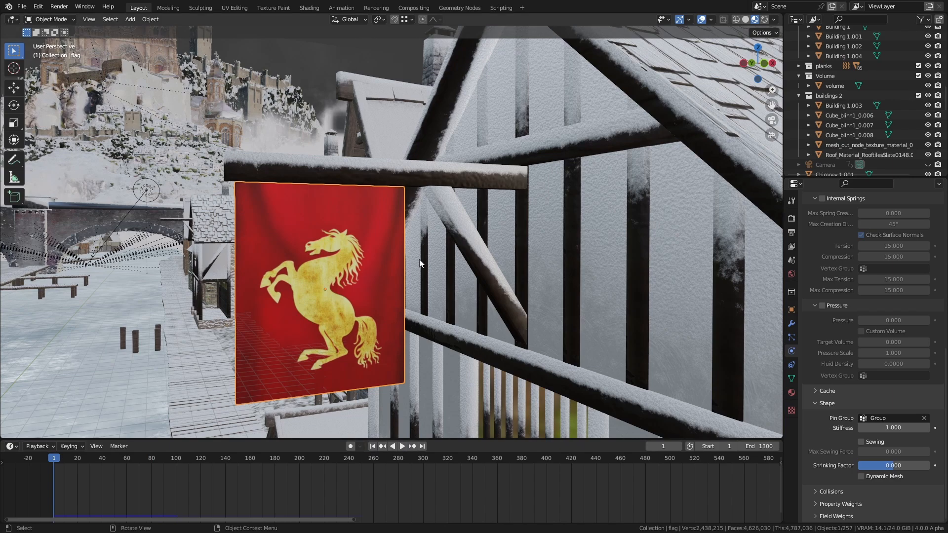
# Enable Collision physics on the house behind the flag and play the flag simulation.
pyautogui.click(447, 177)
pyautogui.click(840, 228)
pyautogui.click(368, 306)
pyautogui.scroll(-5, 427, 396)
pyautogui.click(403, 446)
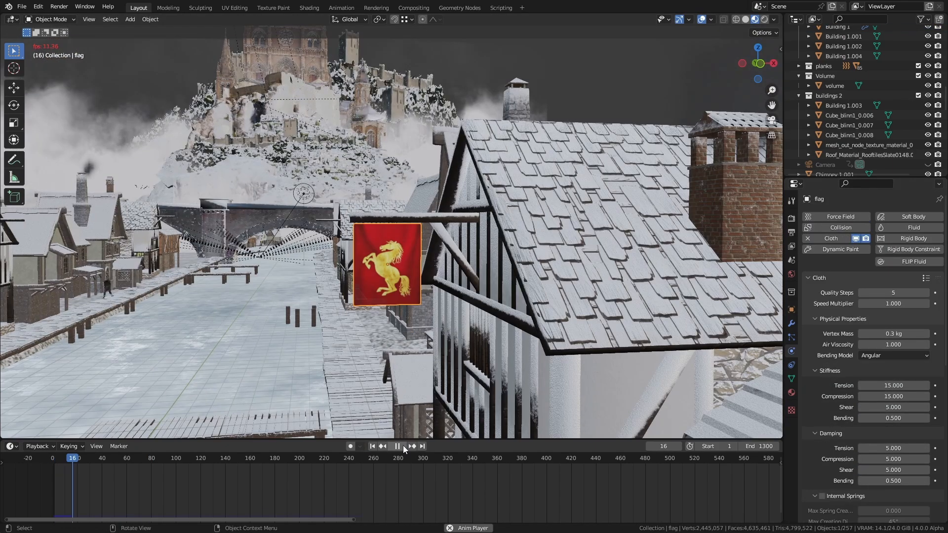
pyautogui.click(403, 446)
# Add a Turbulence force field and move it toward the house with the flag.
pyautogui.hotkey('shift', 'a')
pyautogui.moveTo(296, 482)
pyautogui.click(369, 460)
pyautogui.moveTo(417, 316); pyautogui.dragTo(440, 371, button='middle')
pyautogui.press('g')
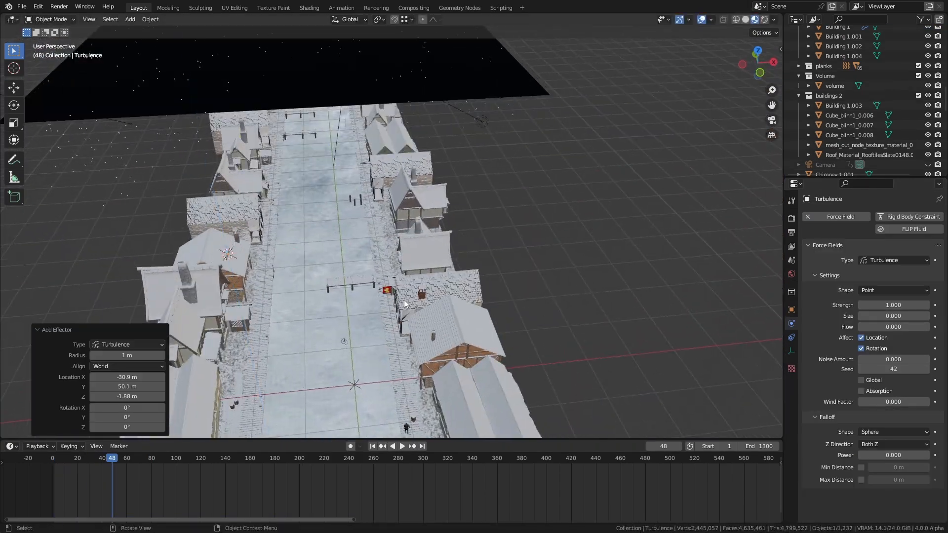
pyautogui.click(511, 327)
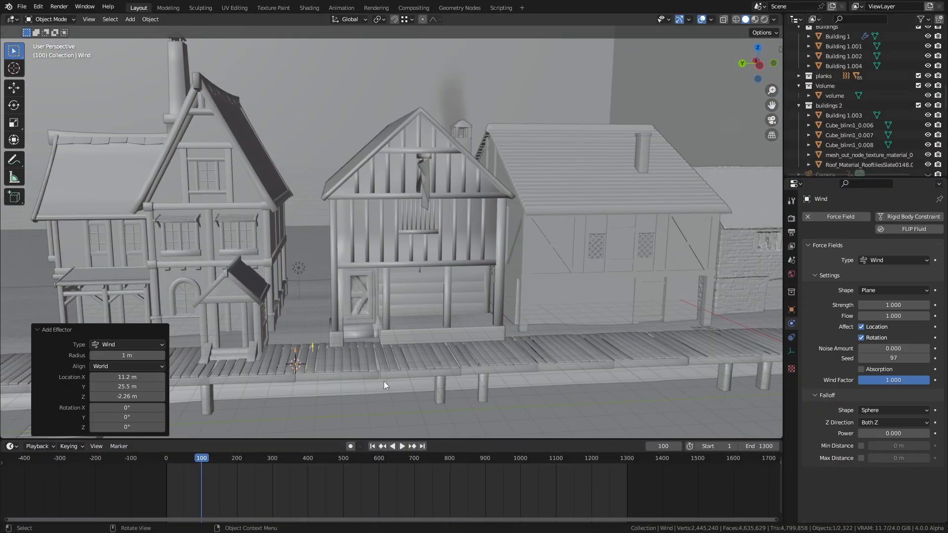
# Set the Wind force field's strength to 300 and animate it with keyframes, using -30 at frame 149.
pyautogui.click(402, 445)
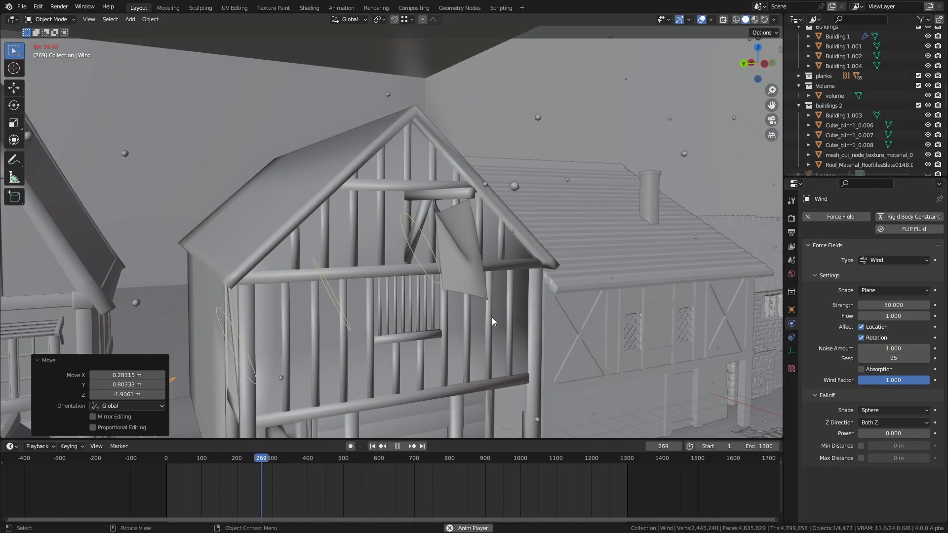
pyautogui.click(893, 305)
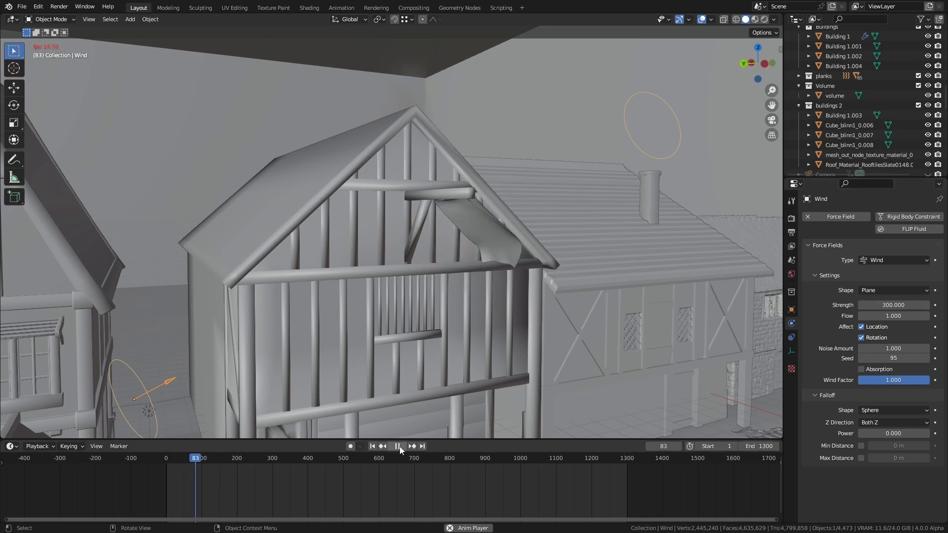
pyautogui.press('i')
pyautogui.scroll(2, 211, 479)
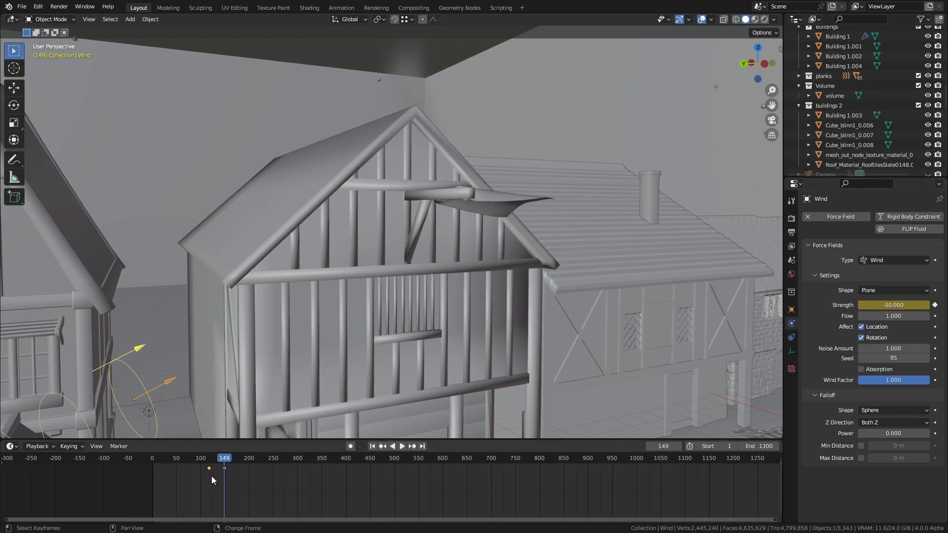